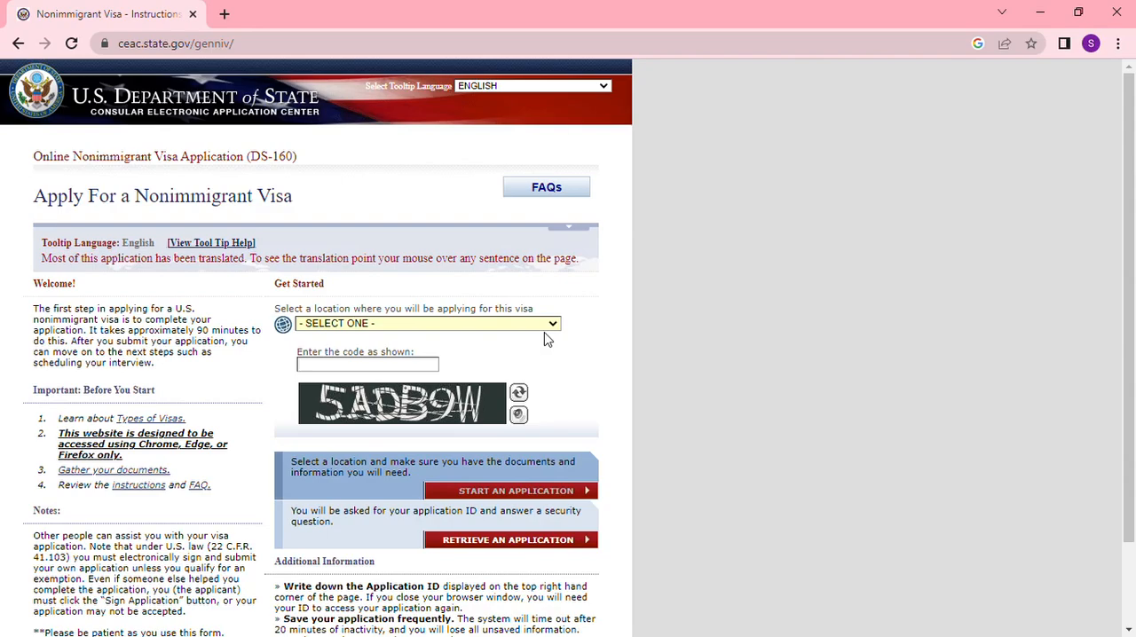
- Set the application location to MOROCCO, CASABLANCA with Arabic tooltips, enter the displayed verification code, and start a new application
{"action": "key", "text": "m"}
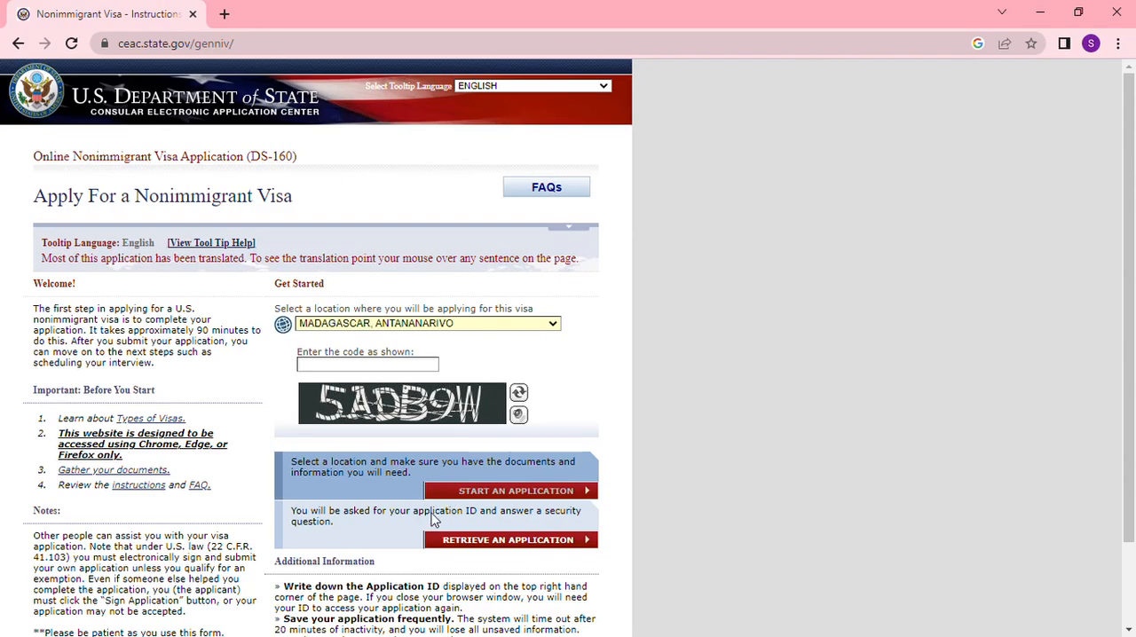
{"action": "left_click", "coordinate": [386, 524]}
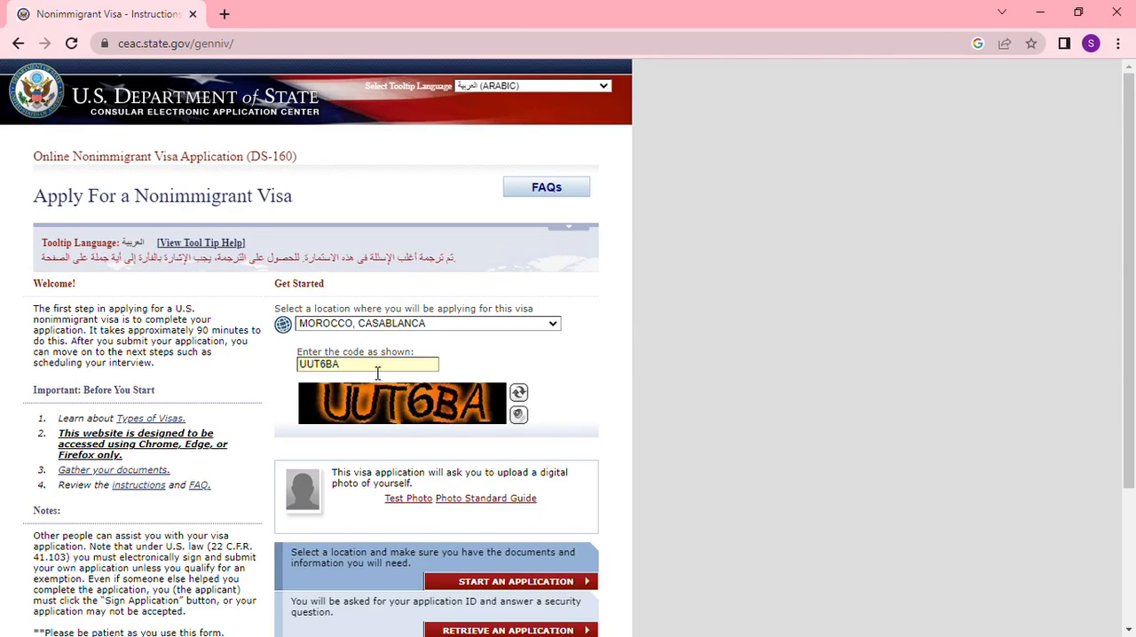
{"action": "scroll", "coordinate": [557, 404], "scroll_direction": "down", "scroll_amount": 1}
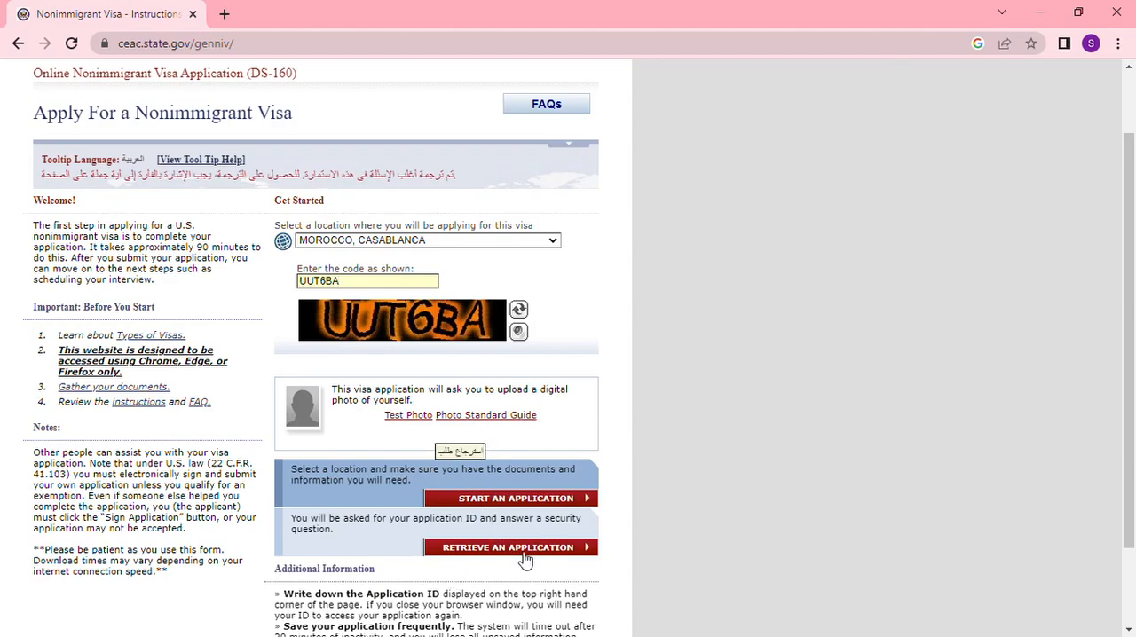
{"action": "left_click", "coordinate": [513, 504]}
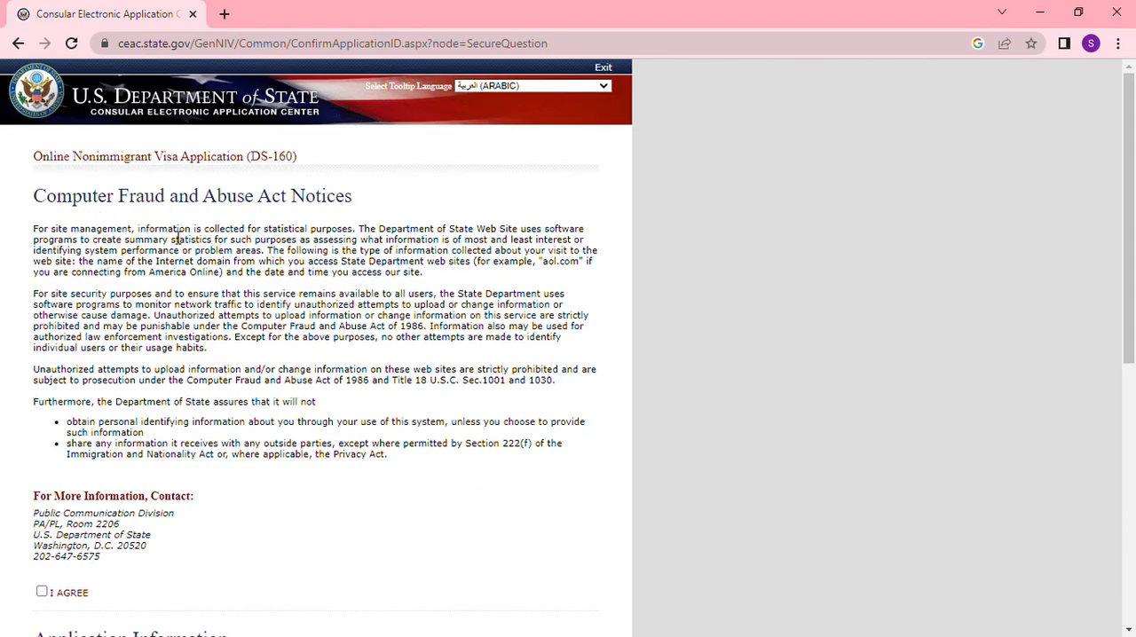
- Agree to the Computer Fraud and Abuse Act notices and submit an answer to the security question about the maternal grandmother's given name
{"action": "scroll", "coordinate": [162, 387], "scroll_direction": "down", "scroll_amount": 1}
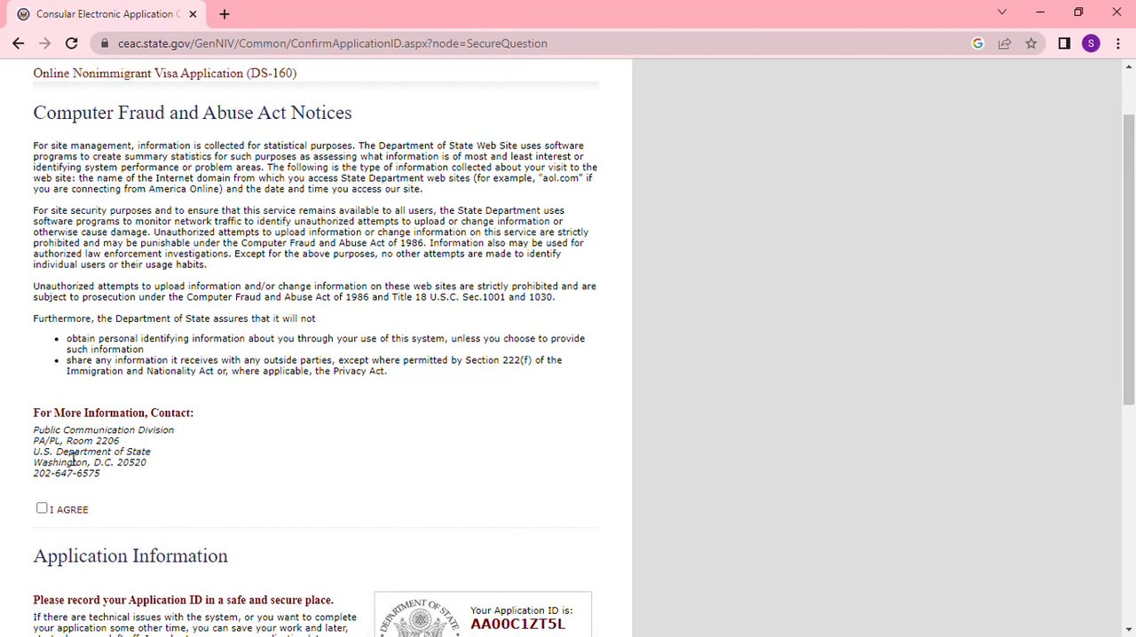
{"action": "left_click", "coordinate": [43, 508]}
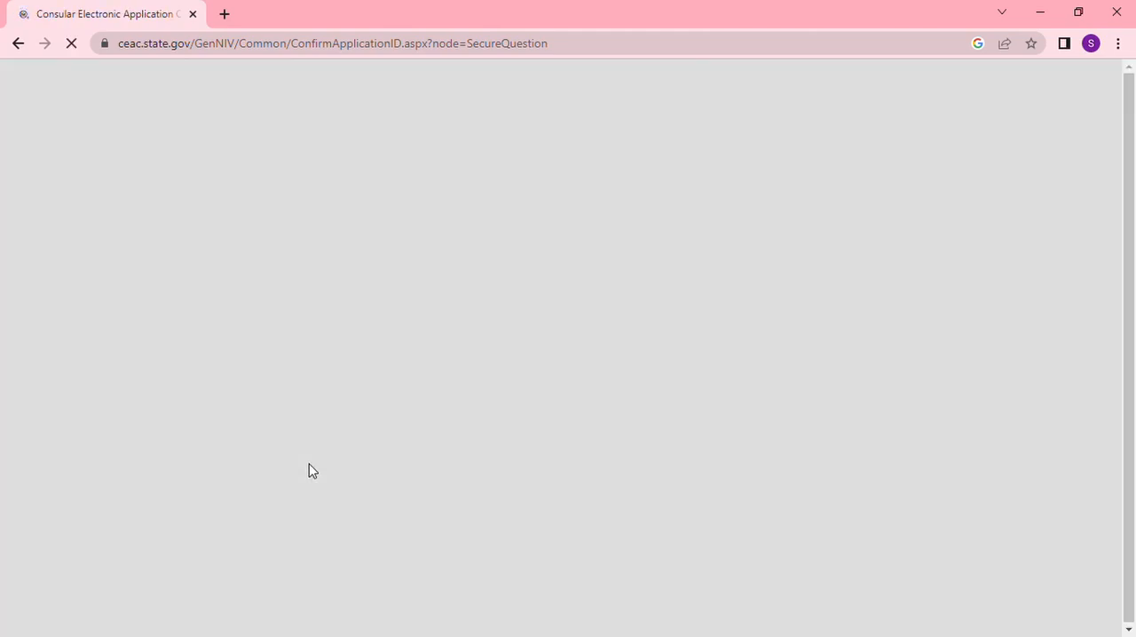
{"action": "scroll", "coordinate": [310, 471], "scroll_direction": "down", "scroll_amount": 2}
{"action": "scroll", "coordinate": [309, 470], "scroll_direction": "down", "scroll_amount": 2}
{"action": "scroll", "coordinate": [505, 431], "scroll_direction": "down", "scroll_amount": 1}
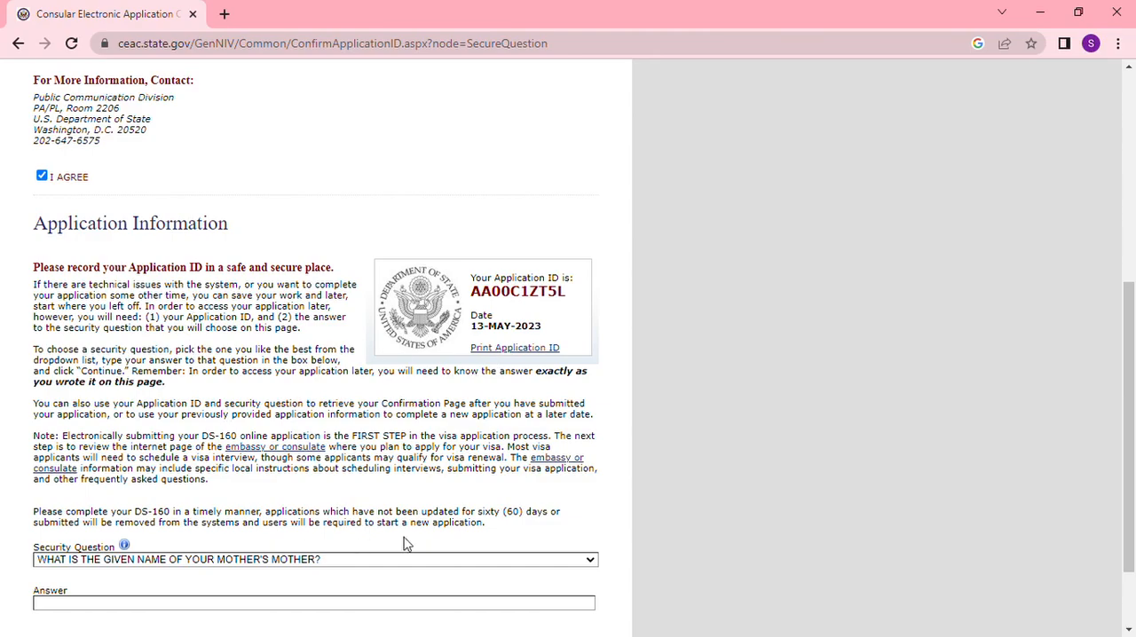
{"action": "scroll", "coordinate": [414, 545], "scroll_direction": "down", "scroll_amount": 2}
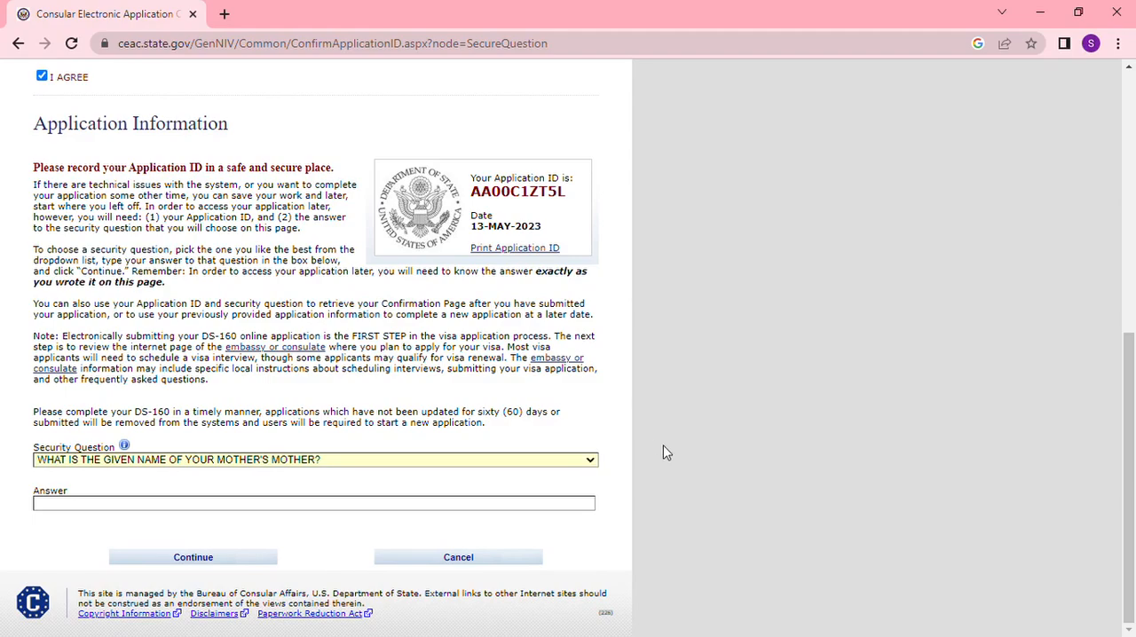
{"action": "left_click", "coordinate": [188, 503]}
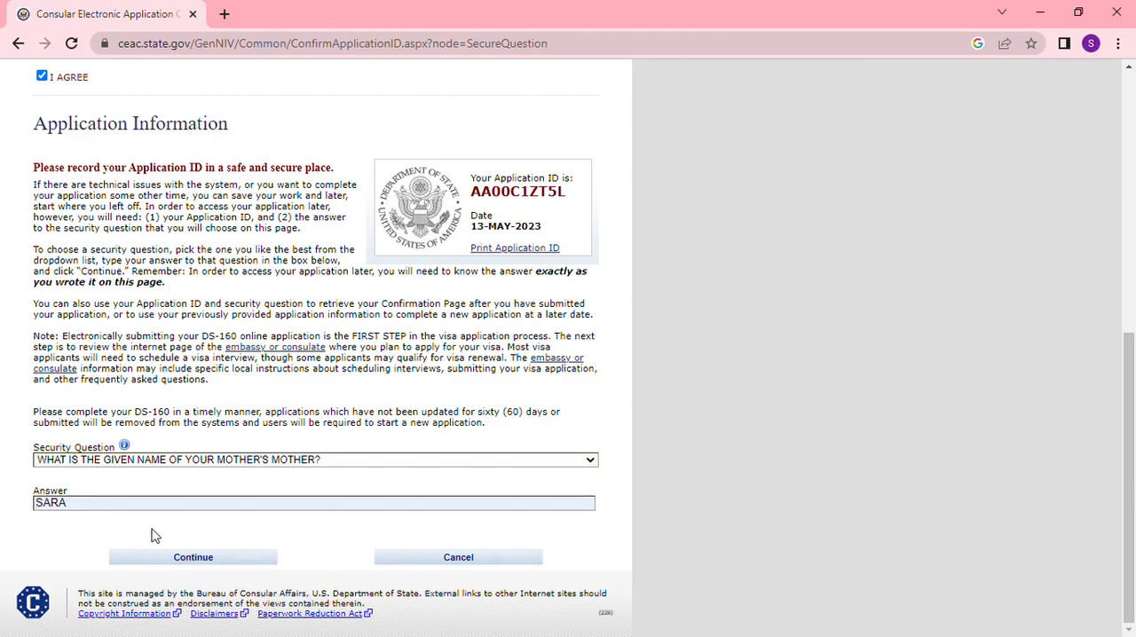
{"action": "left_click", "coordinate": [229, 560]}
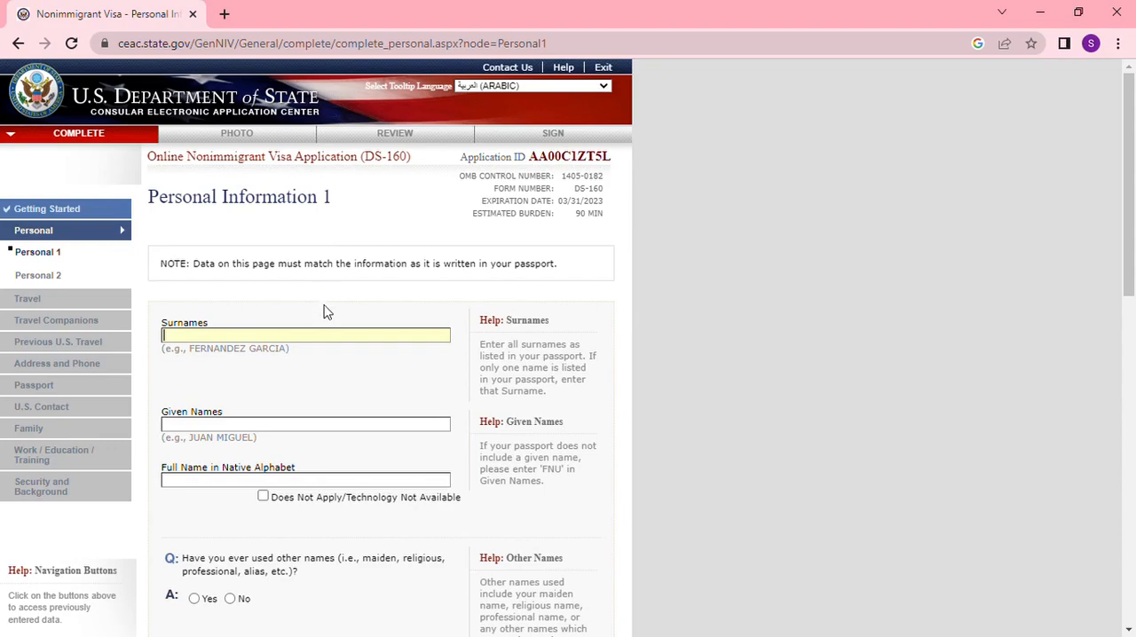
- Enter the applicant's surname and given name, and mark the full name in native alphabet as Does Not Apply/Technology Not Available
{"action": "left_click", "coordinate": [290, 339]}
{"action": "left_click", "coordinate": [285, 378]}
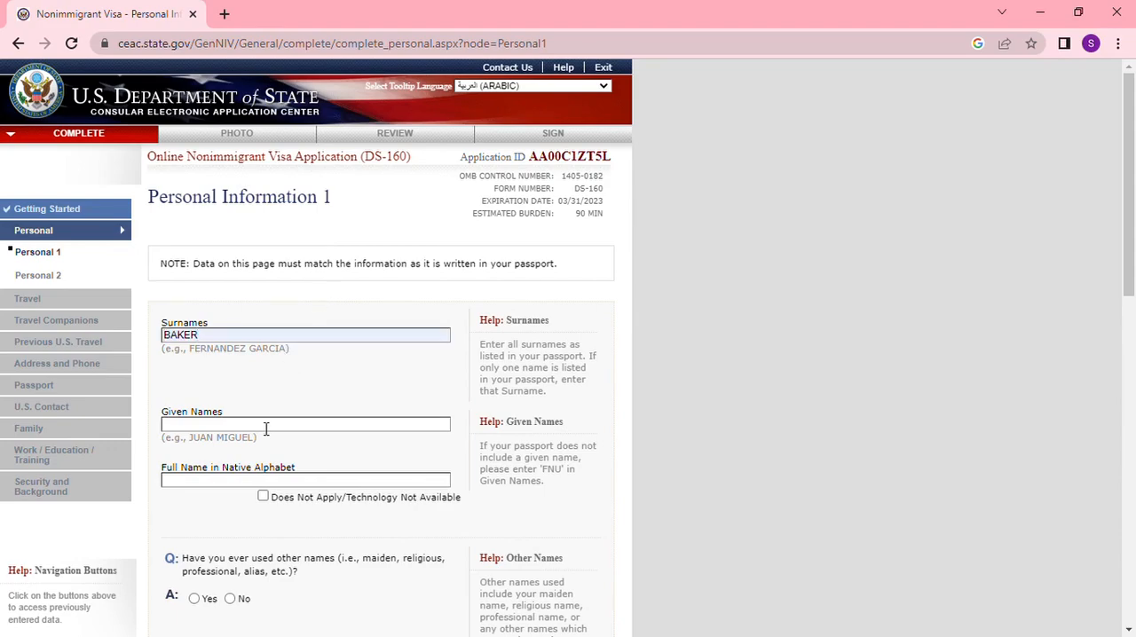
{"action": "left_click", "coordinate": [269, 469]}
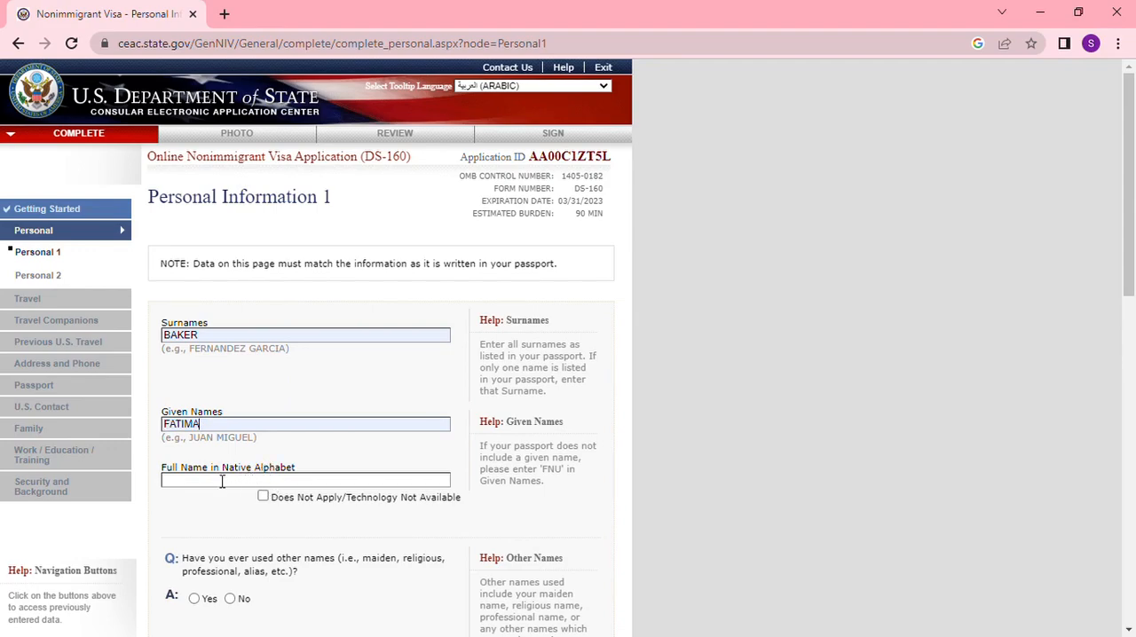
{"action": "left_click", "coordinate": [292, 479]}
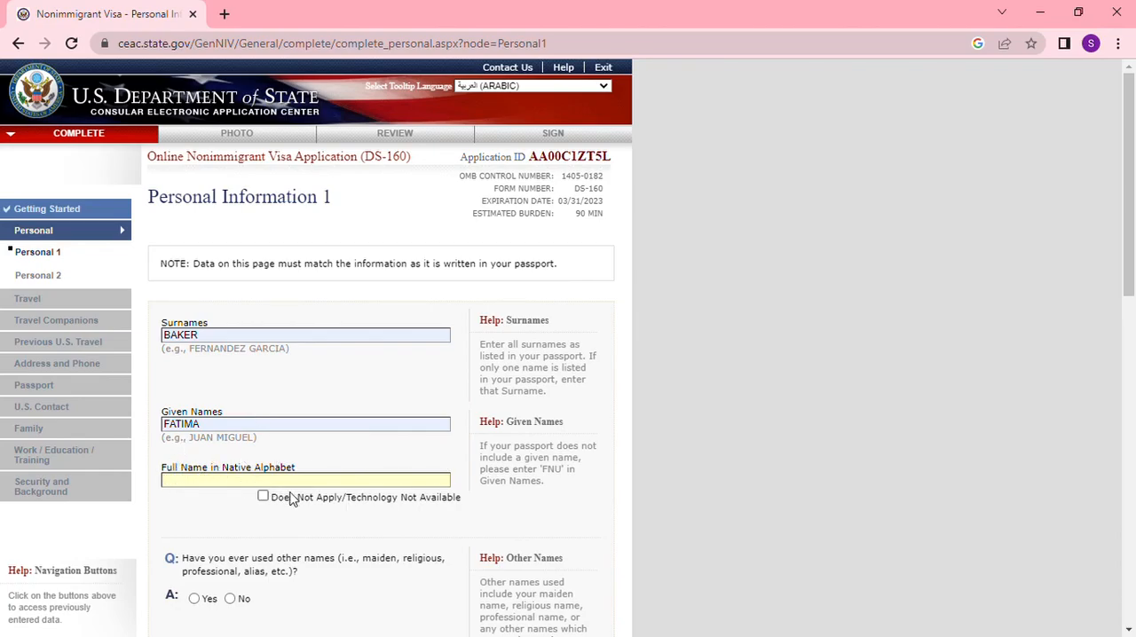
{"action": "scroll", "coordinate": [296, 498], "scroll_direction": "down", "scroll_amount": 2}
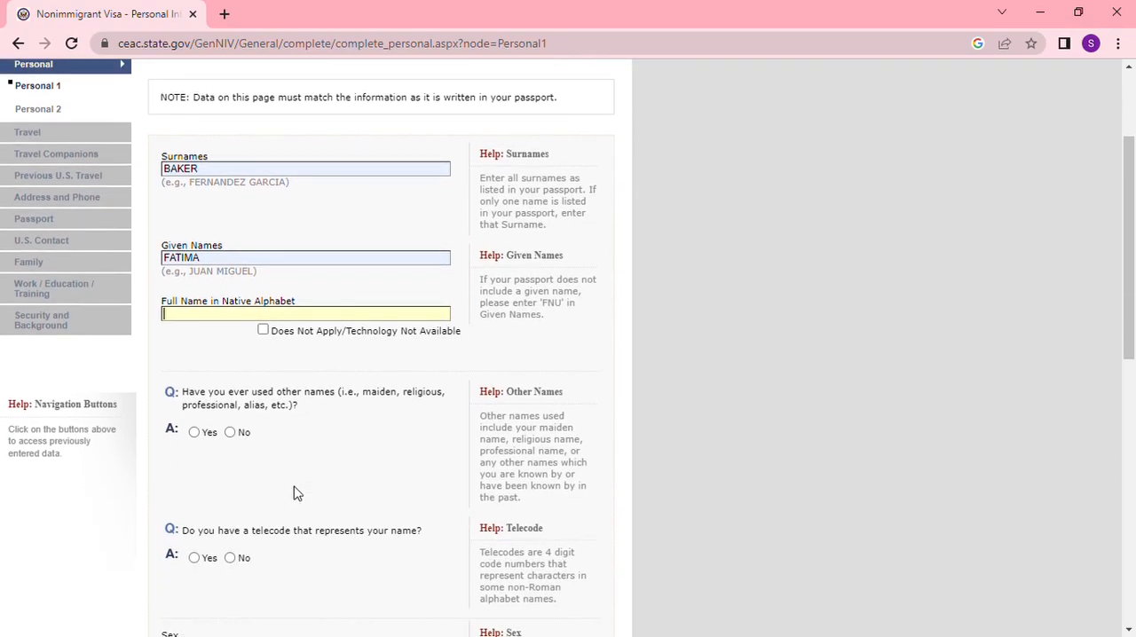
{"action": "left_click", "coordinate": [263, 331]}
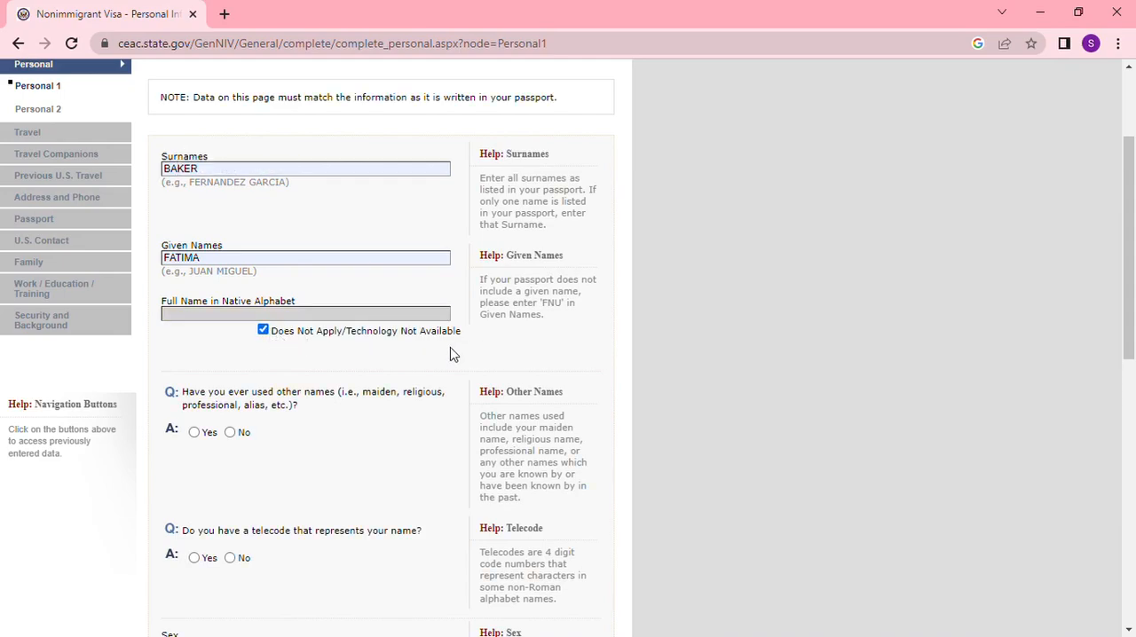
- Answer No to having used other names and No to having a telecode that represents the name
{"action": "scroll", "coordinate": [450, 353], "scroll_direction": "down", "scroll_amount": 2}
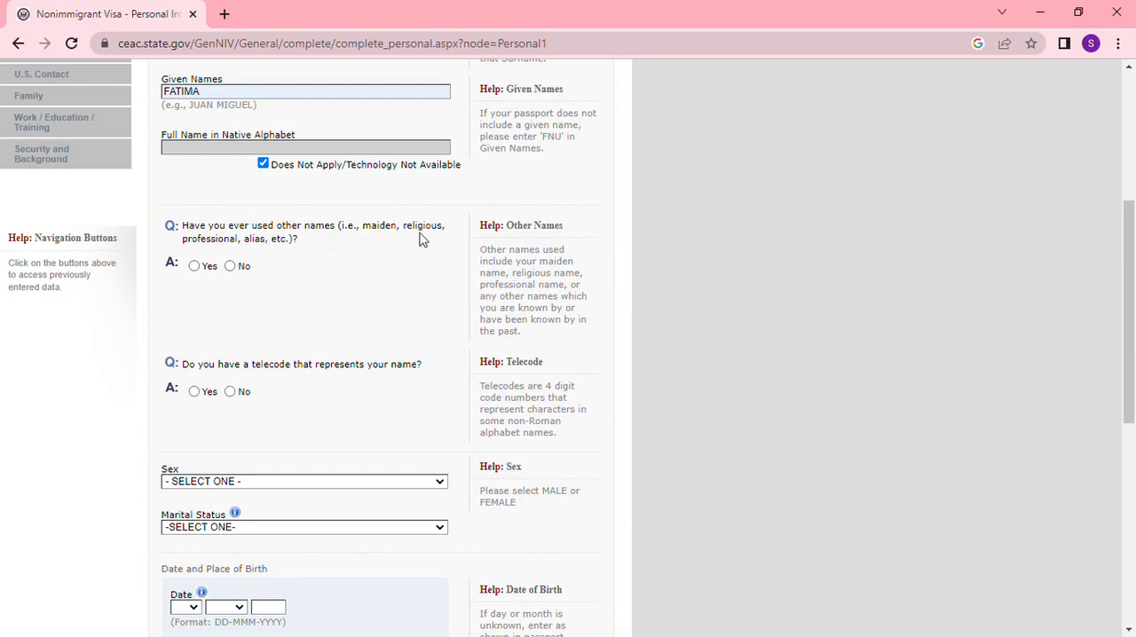
{"action": "left_click", "coordinate": [232, 271]}
{"action": "scroll", "coordinate": [269, 408], "scroll_direction": "up", "scroll_amount": 3}
{"action": "scroll", "coordinate": [269, 408], "scroll_direction": "down", "scroll_amount": 2}
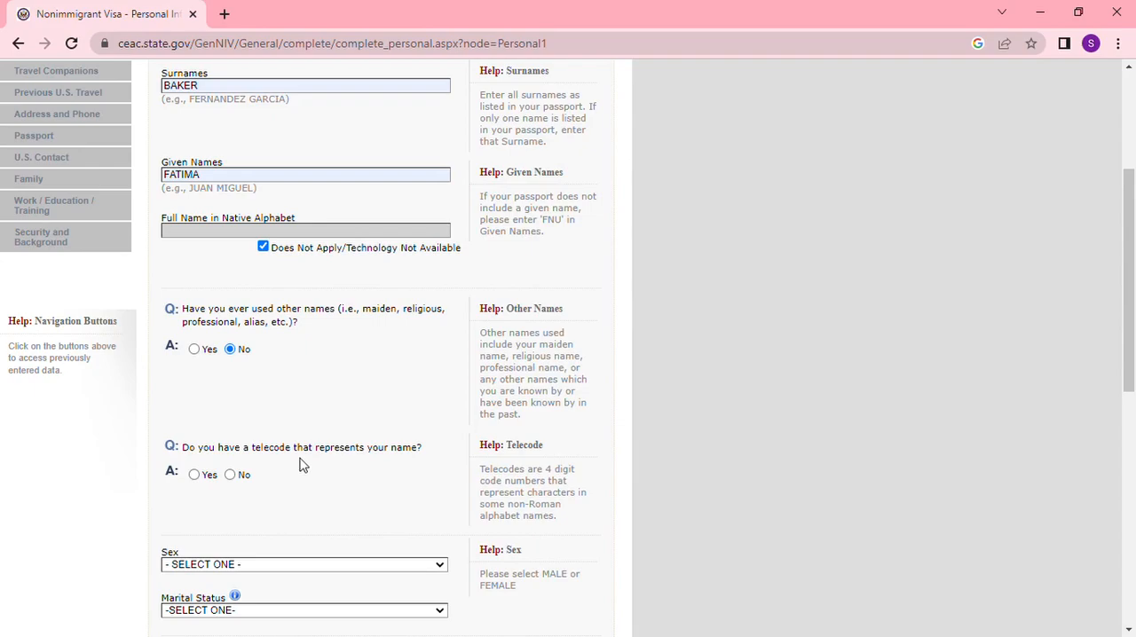
{"action": "scroll", "coordinate": [320, 454], "scroll_direction": "down", "scroll_amount": 2}
{"action": "left_click", "coordinate": [230, 309]}
{"action": "scroll", "coordinate": [299, 354], "scroll_direction": "up", "scroll_amount": 4}
{"action": "scroll", "coordinate": [298, 353], "scroll_direction": "down", "scroll_amount": 4}
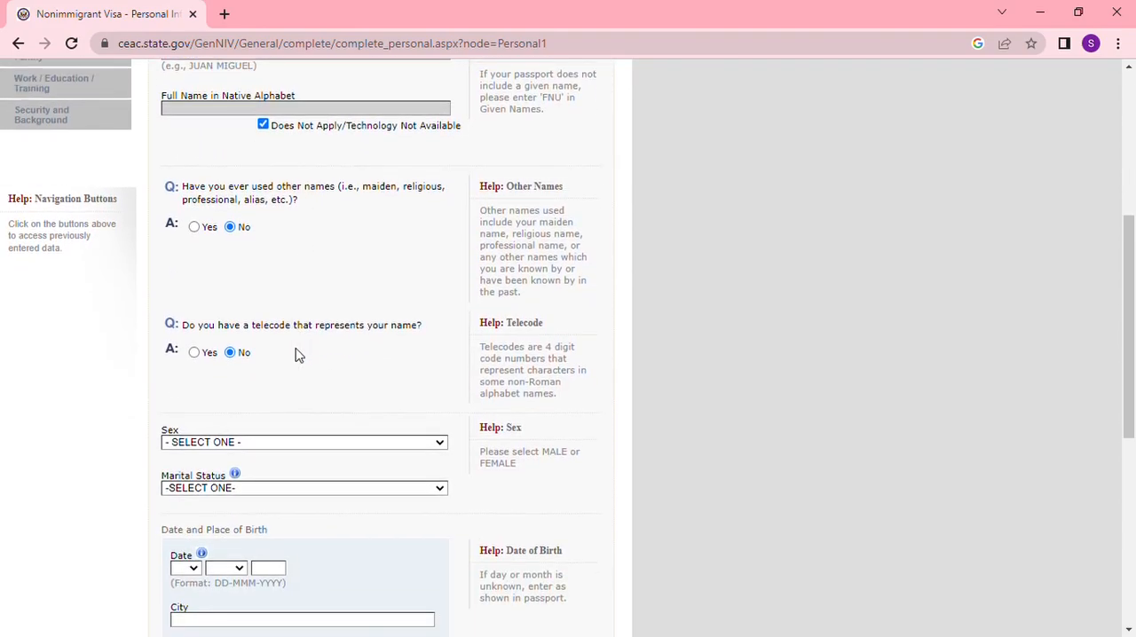
- Set the applicant's sex to FEMALE and marital status to MARRIED
{"action": "scroll", "coordinate": [317, 385], "scroll_direction": "down", "scroll_amount": 1}
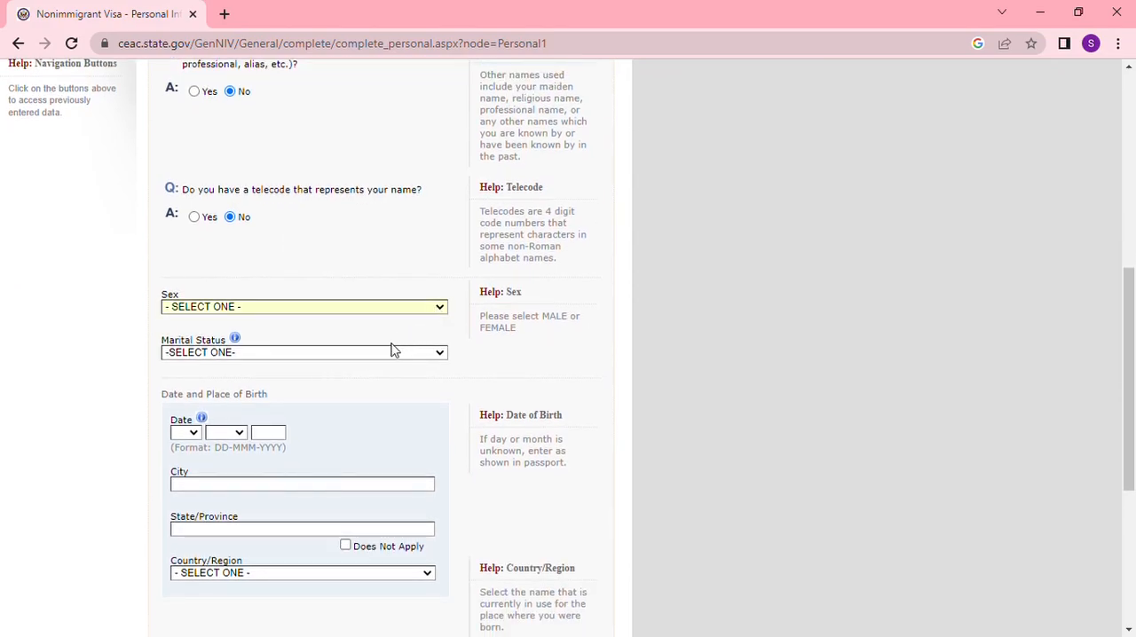
{"action": "key", "text": "f"}
{"action": "key", "text": "Tab"}
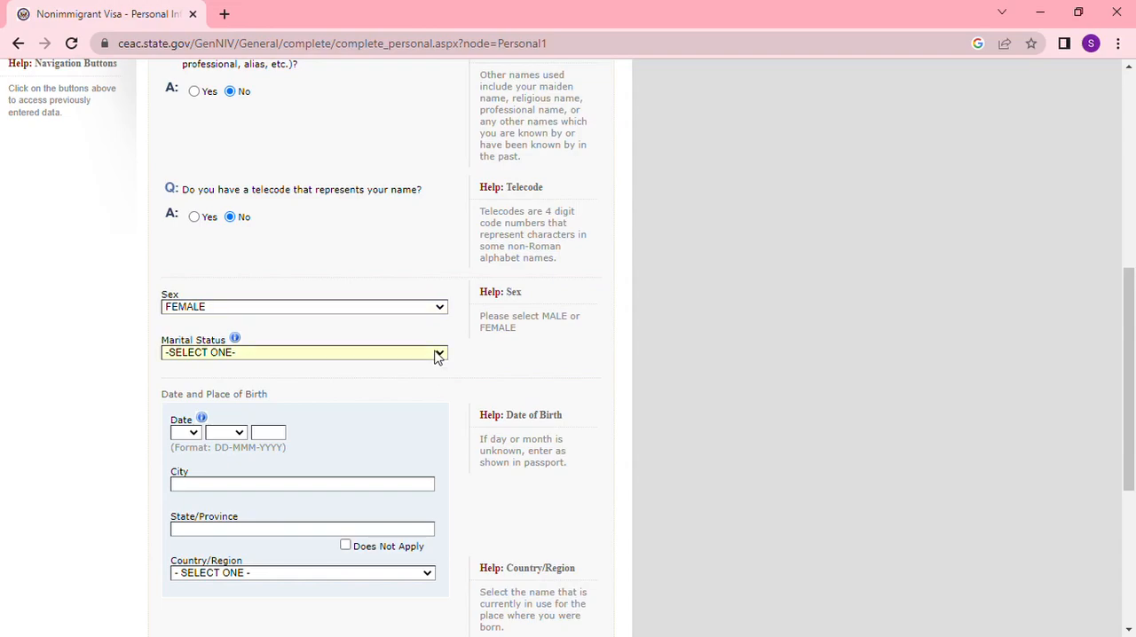
{"action": "key", "text": "m"}
{"action": "scroll", "coordinate": [417, 377], "scroll_direction": "down", "scroll_amount": 3}
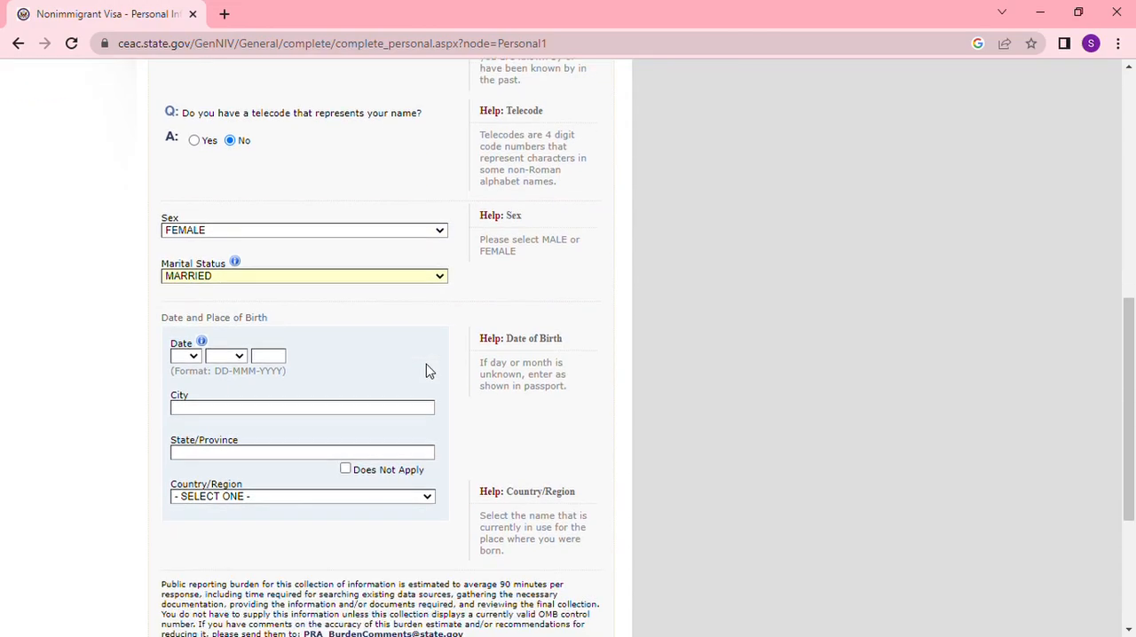
- Enter the applicant's date of birth and set the city of birth to KHENIFRA
{"action": "scroll", "coordinate": [196, 187], "scroll_direction": "up", "scroll_amount": 3}
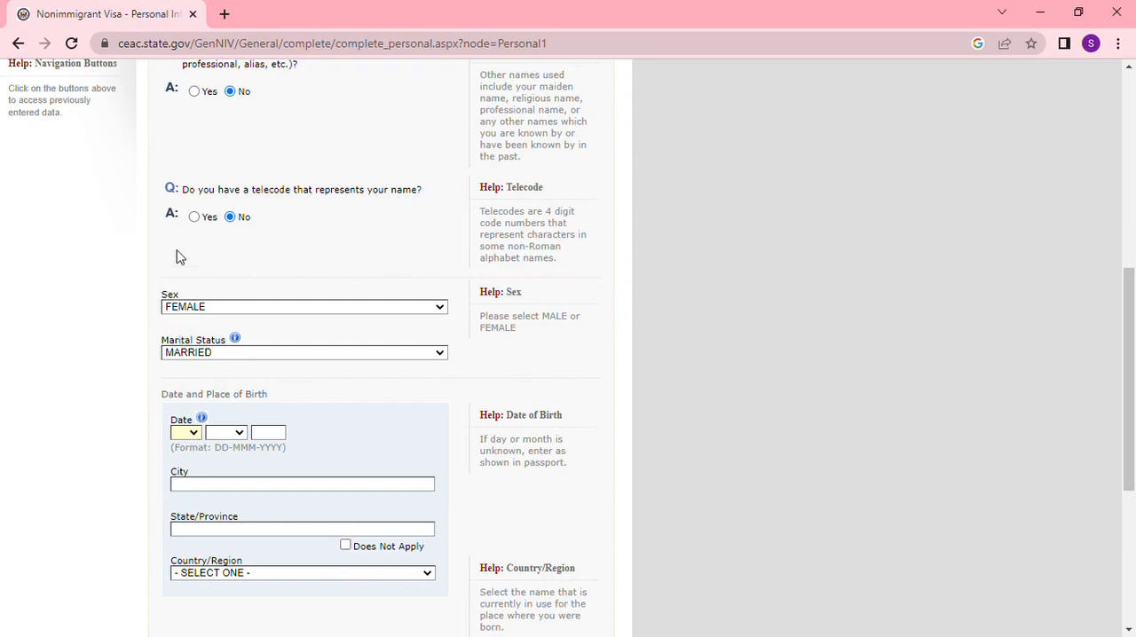
{"action": "type", "text": "01"}
{"action": "key", "text": "Tab"}
{"action": "type", "text": "jan"}
{"action": "key", "text": "Tab"}
{"action": "type", "text": "1990"}
{"action": "type", "text": "KHENIFRA"}
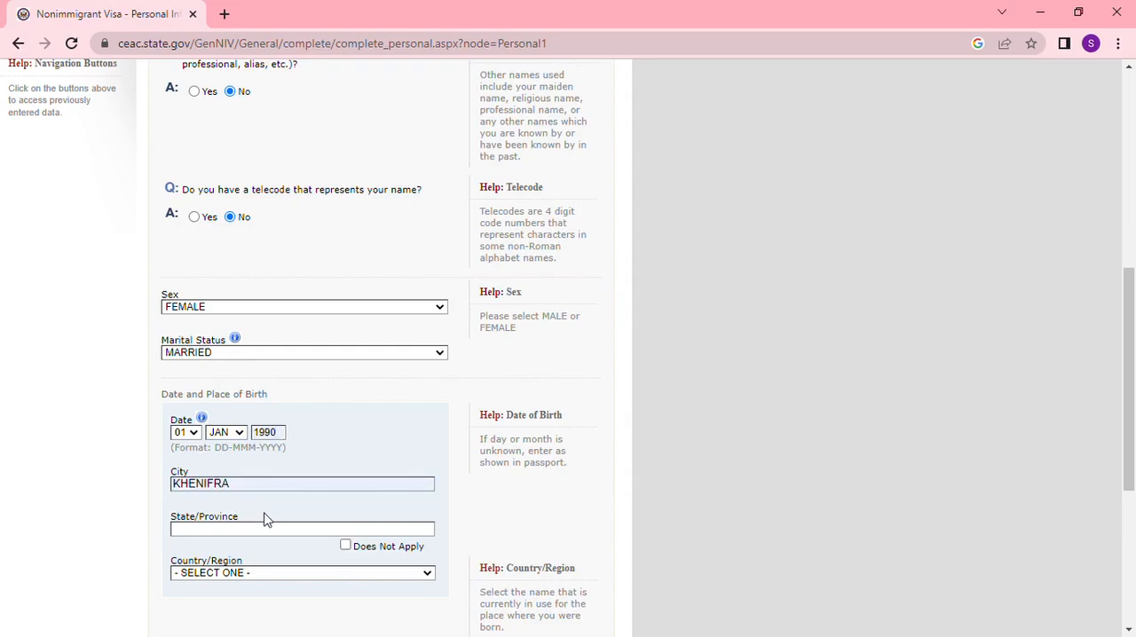
- Set the birth state/province to KHENIFRA and the country to MOROCCO, and continue to the Personal 2 page
{"action": "scroll", "coordinate": [414, 423], "scroll_direction": "down", "scroll_amount": 1}
{"action": "left_click", "coordinate": [247, 447]}
{"action": "type", "text": "KHENIFRA"}
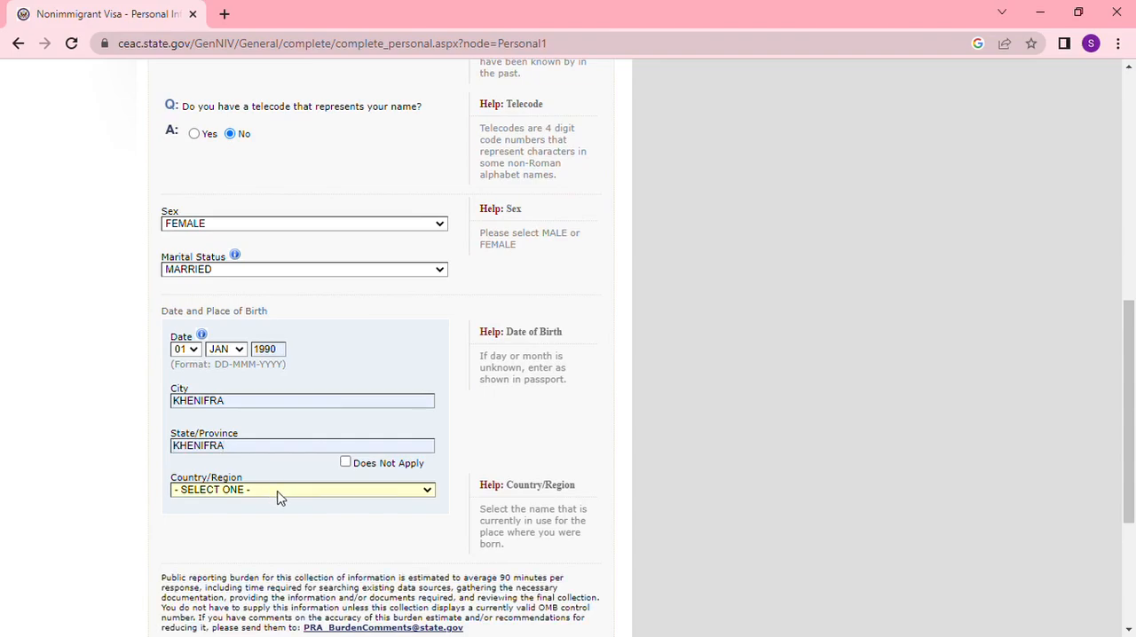
{"action": "type", "text": "mmonts"}
{"action": "key", "text": "Down"}
{"action": "scroll", "coordinate": [500, 446], "scroll_direction": "down", "scroll_amount": 3}
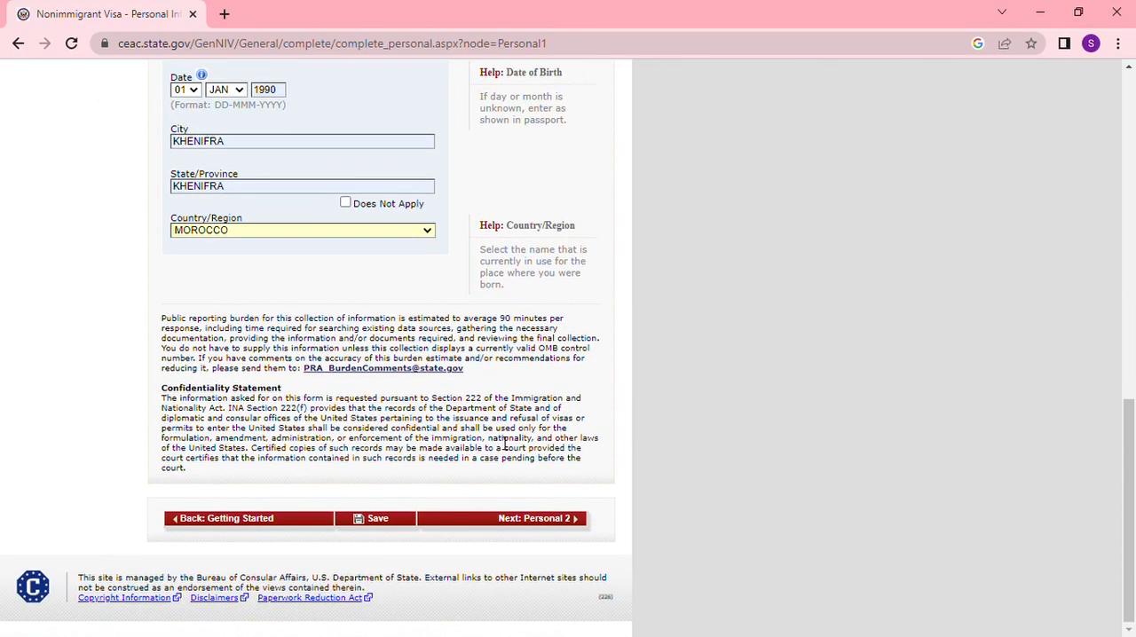
{"action": "left_click", "coordinate": [532, 520]}
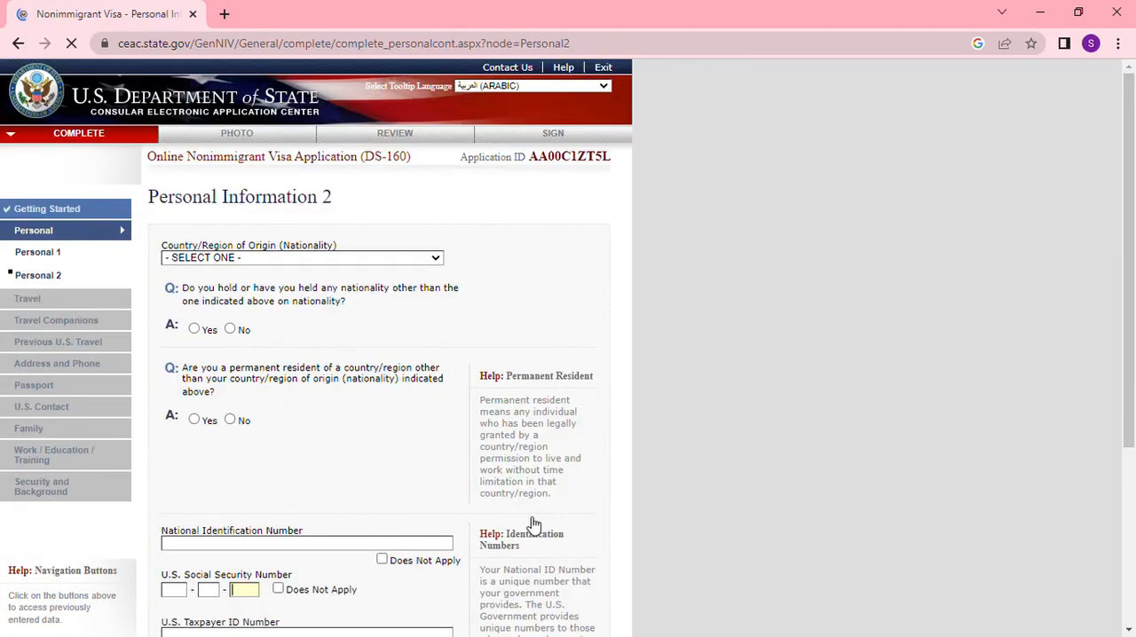
- Set the country of origin (nationality) to MOROCCO and answer No to holding any other nationality
{"action": "left_click", "coordinate": [436, 261]}
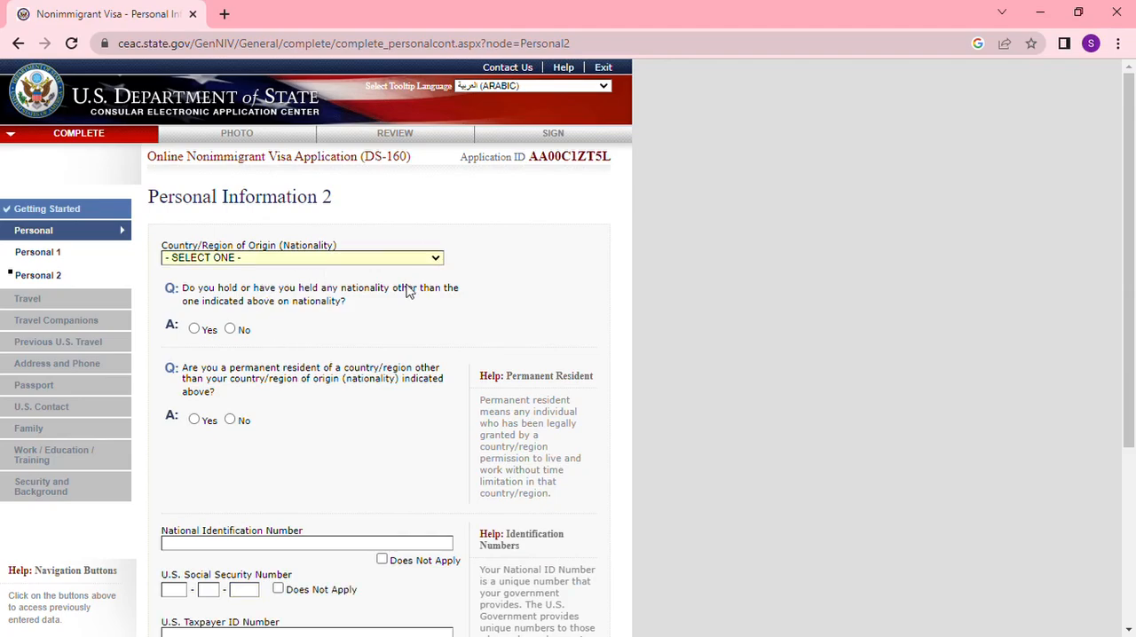
{"action": "key", "text": "m"}
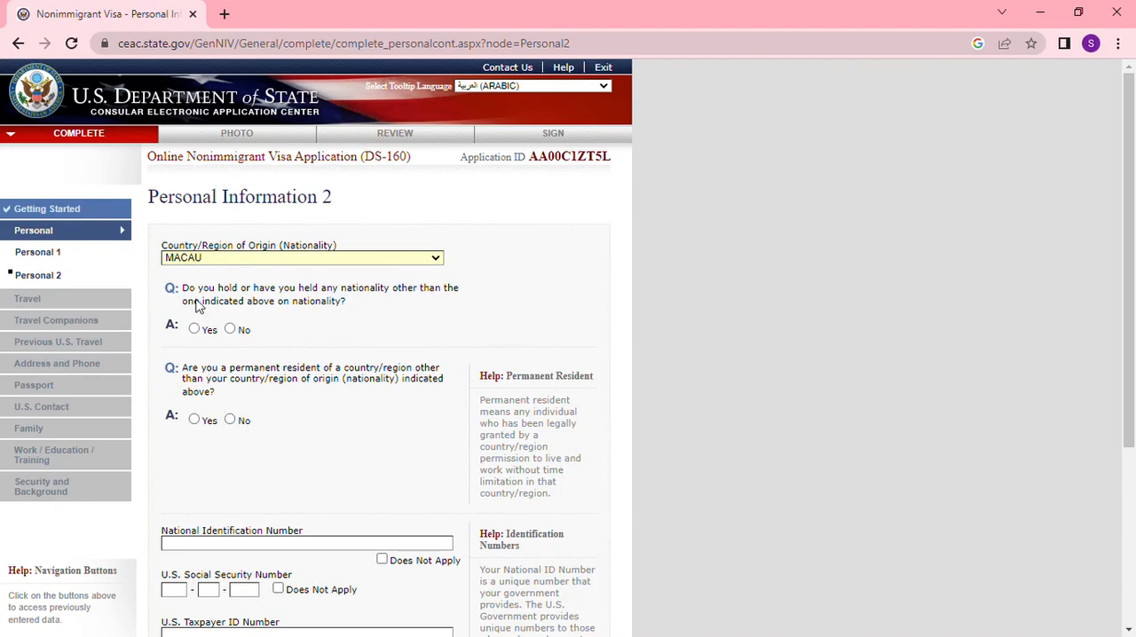
{"action": "type", "text": "mor"}
{"action": "left_click", "coordinate": [231, 329]}
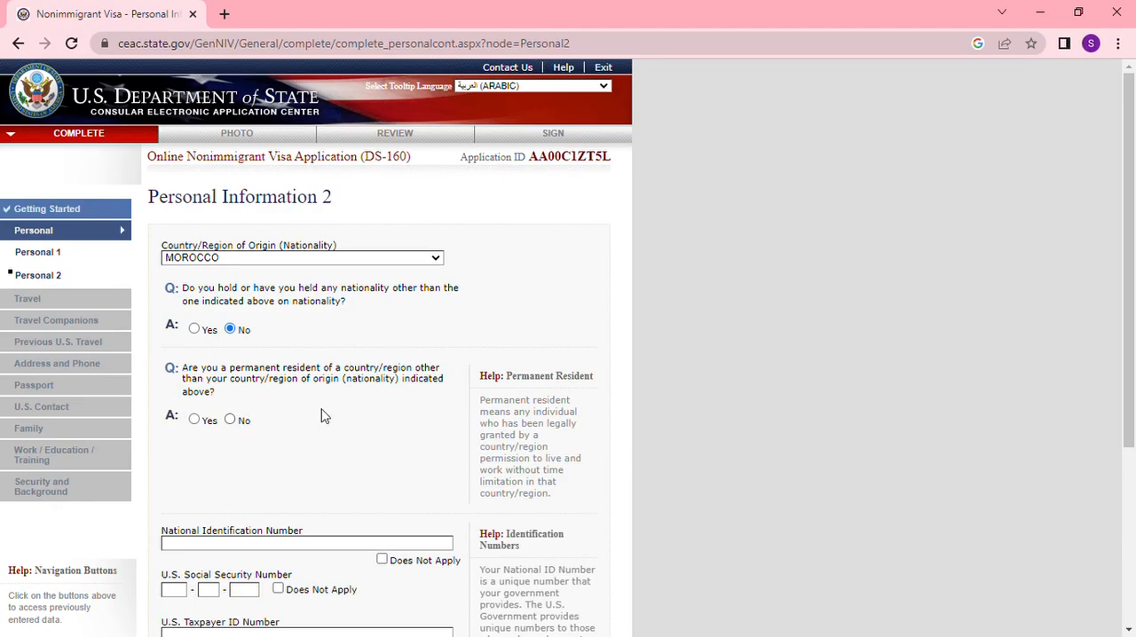
- Mark the National Identification, U.S. Social Security and U.S. Taxpayer ID numbers as Does Not Apply and try to continue to Travel
{"action": "scroll", "coordinate": [319, 414], "scroll_direction": "down", "scroll_amount": 3}
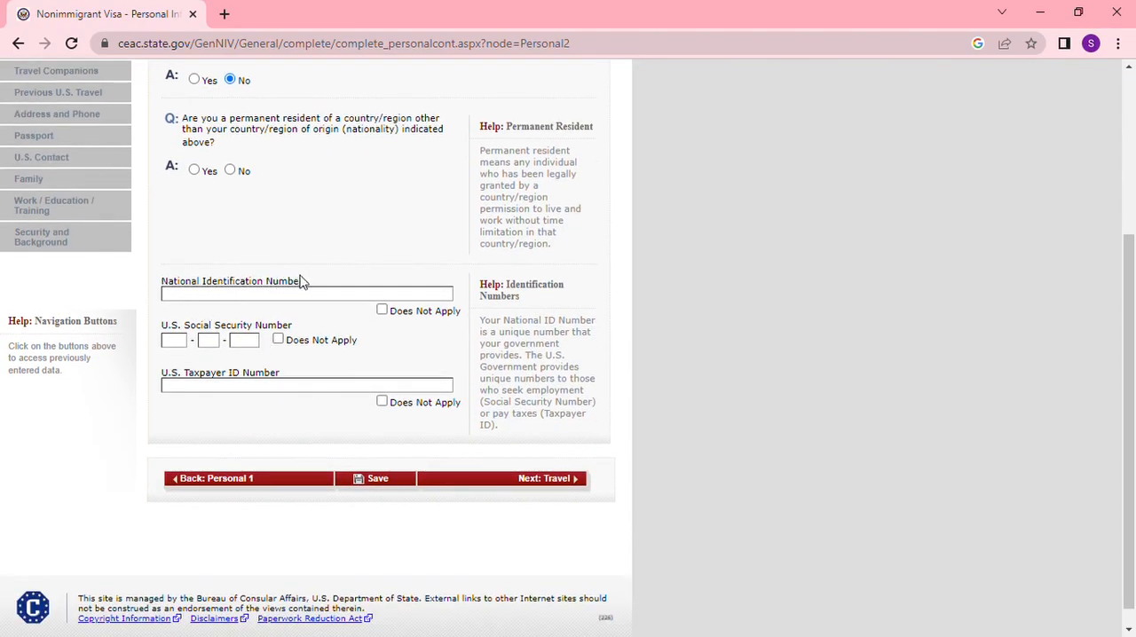
{"action": "left_click", "coordinate": [383, 311]}
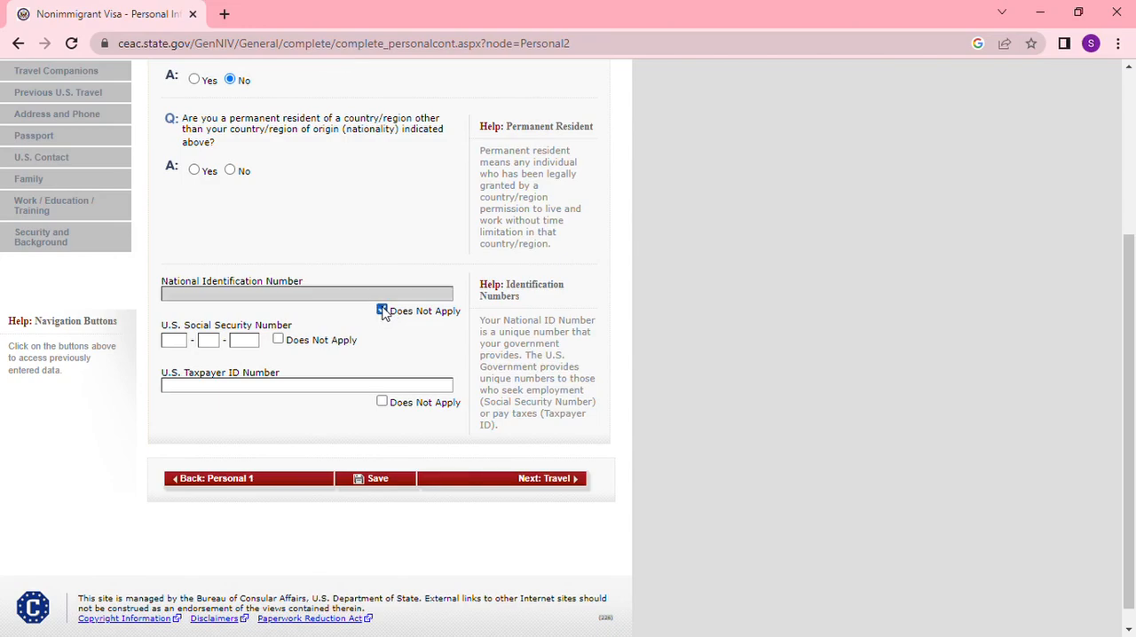
{"action": "left_click", "coordinate": [278, 340]}
{"action": "left_click", "coordinate": [382, 402]}
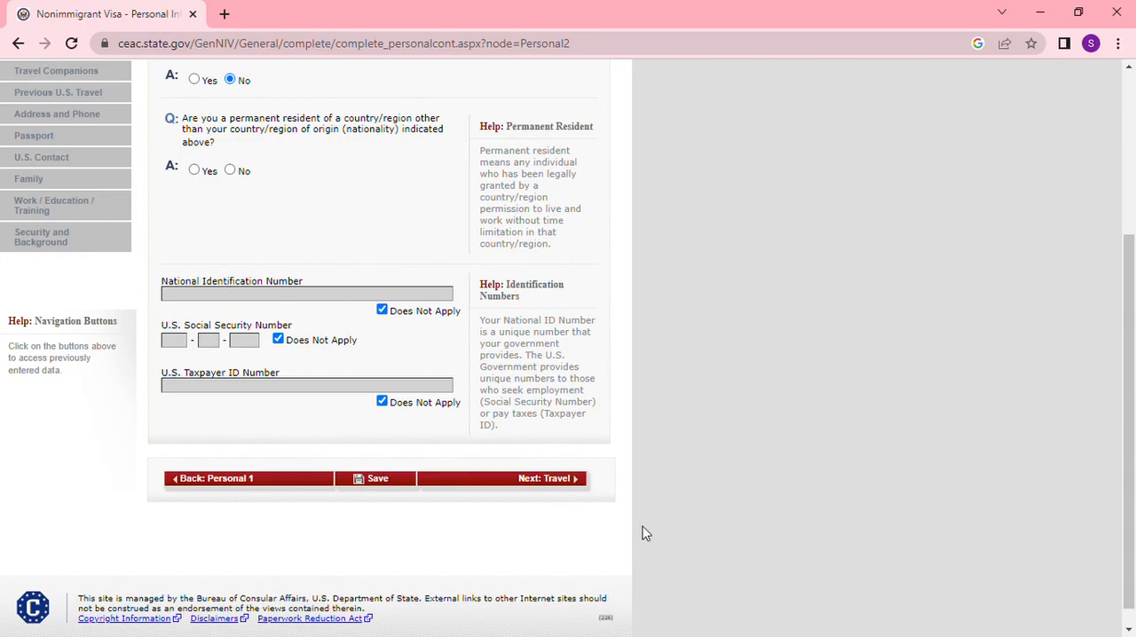
{"action": "left_click", "coordinate": [542, 480]}
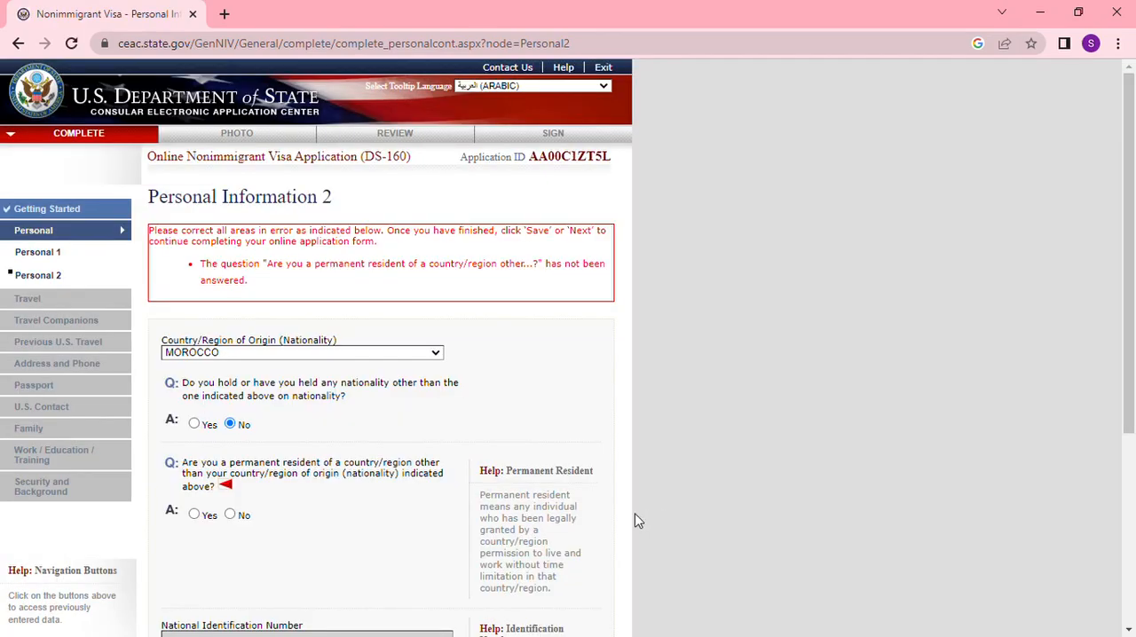
- Answer No to being a permanent resident of another country/region and continue to the Travel page
{"action": "scroll", "coordinate": [388, 511], "scroll_direction": "down", "scroll_amount": 2}
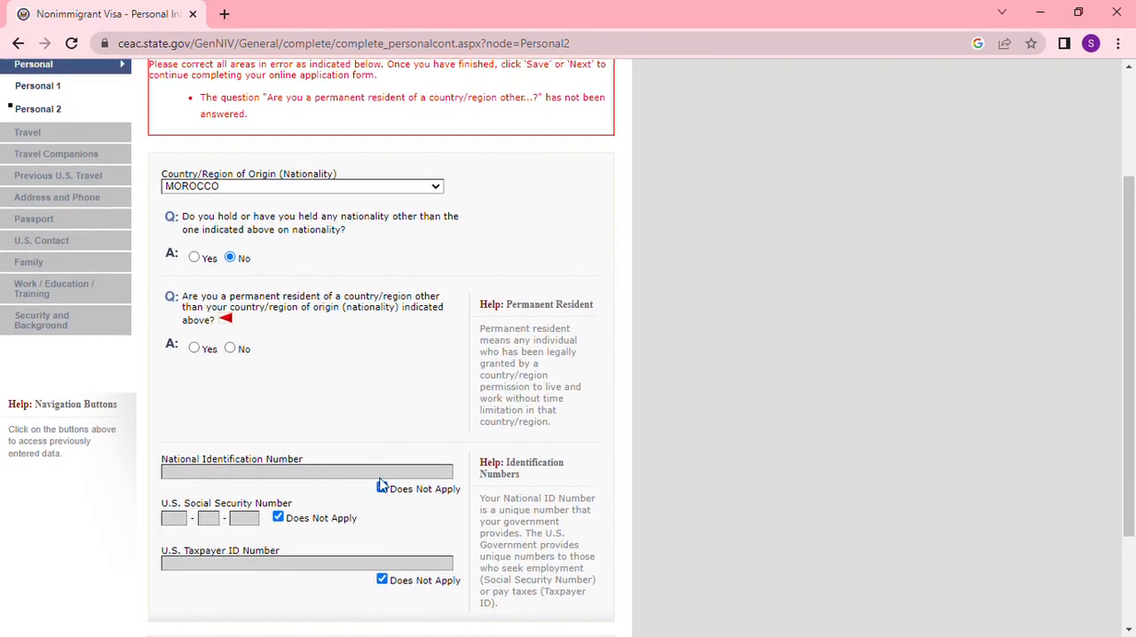
{"action": "left_click", "coordinate": [230, 349]}
{"action": "scroll", "coordinate": [422, 439], "scroll_direction": "down", "scroll_amount": 2}
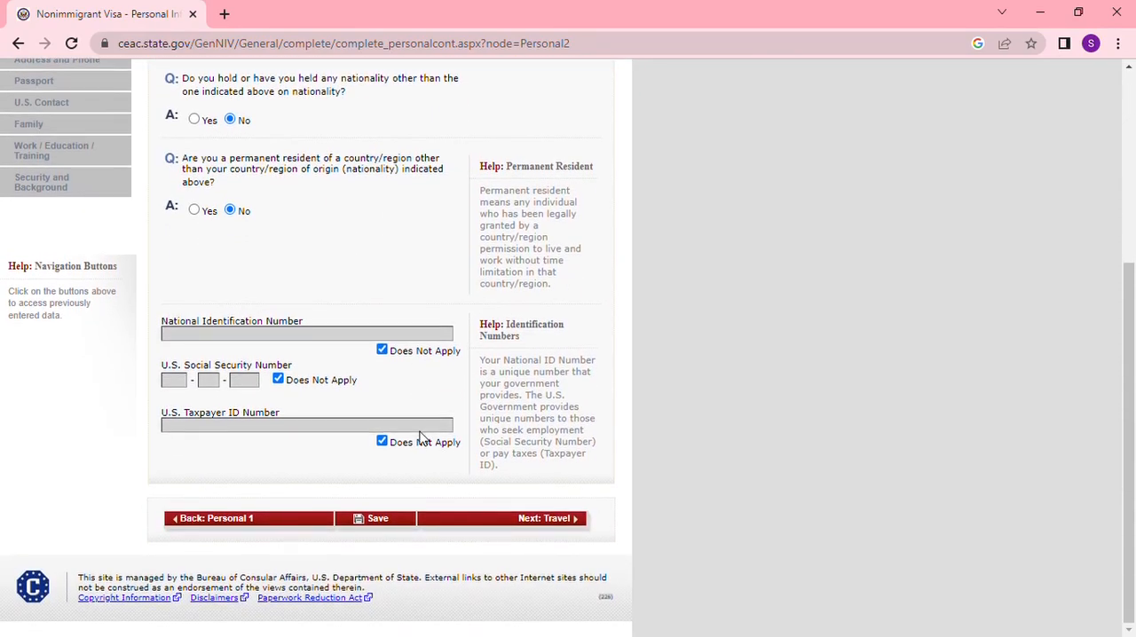
{"action": "left_click", "coordinate": [547, 518]}
- Set the purpose of the trip to FIANCÉ(E) OR SPOUSE OF A U.S. CITIZEN (K), specified as SPOUSE OF A U.S. CITIZEN (K3)
{"action": "scroll", "coordinate": [548, 494], "scroll_direction": "down", "scroll_amount": 1}
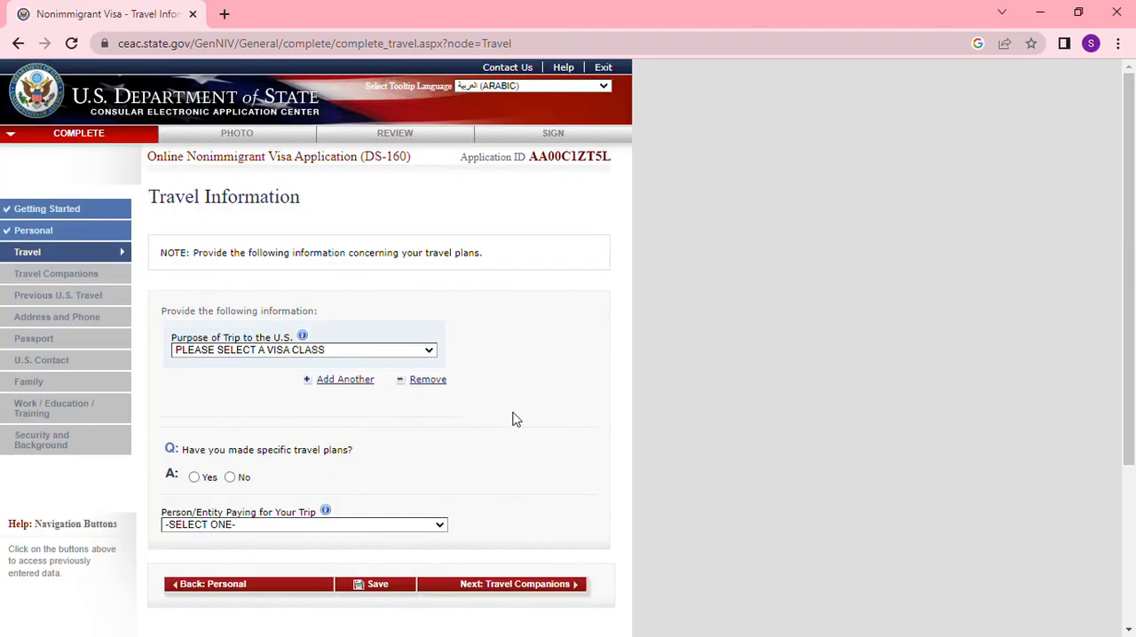
{"action": "scroll", "coordinate": [513, 419], "scroll_direction": "down", "scroll_amount": 2}
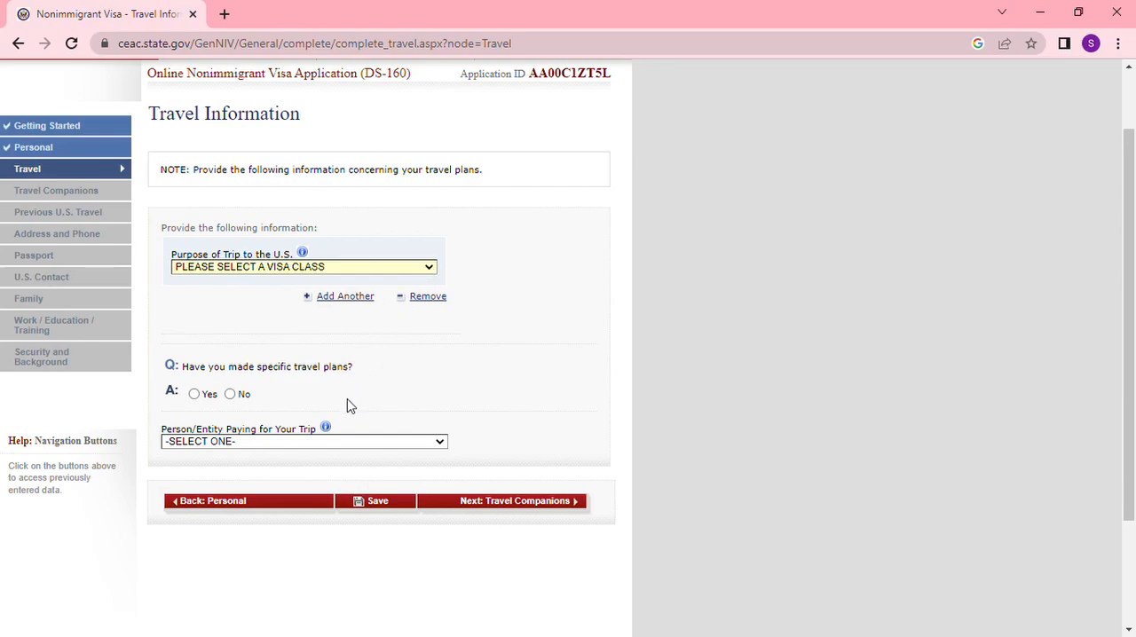
{"action": "left_click", "coordinate": [353, 441]}
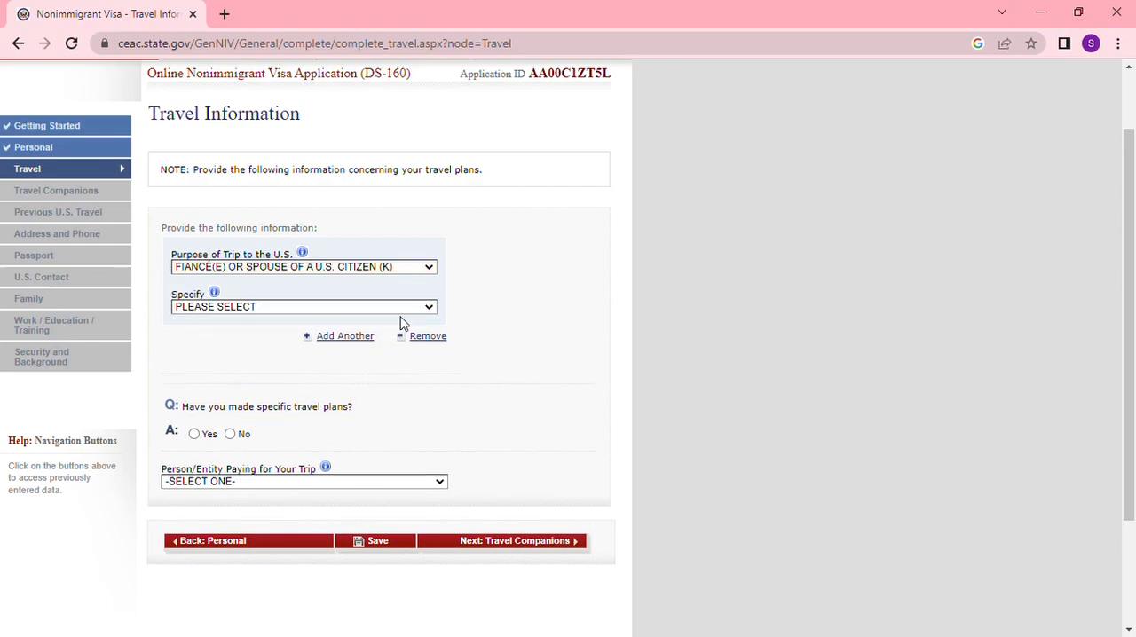
{"action": "left_click", "coordinate": [426, 307]}
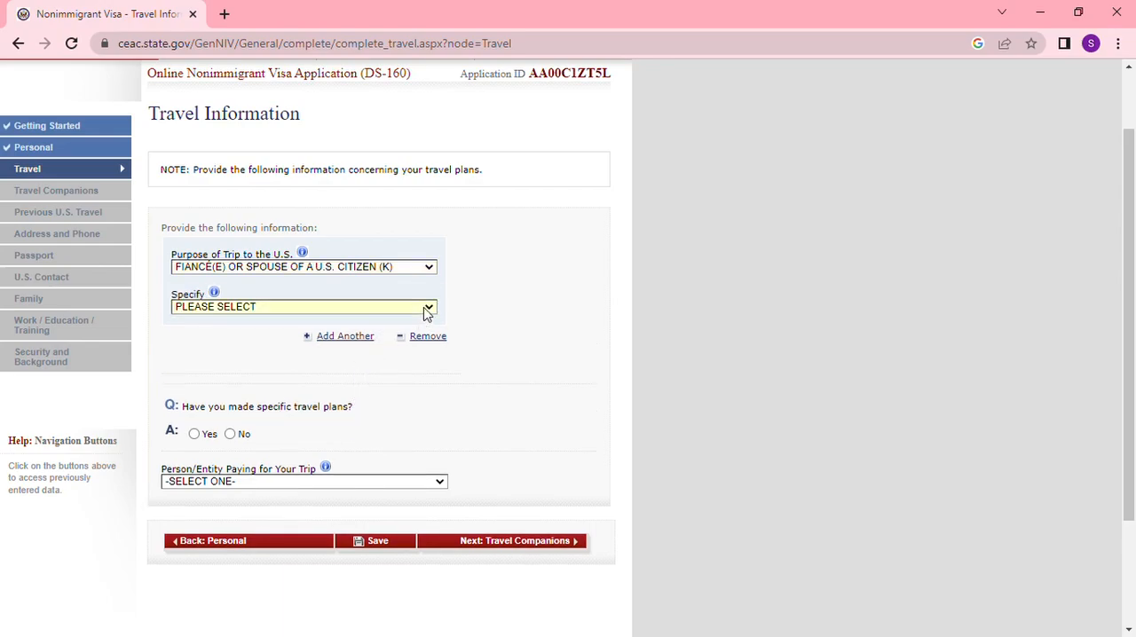
{"action": "left_click", "coordinate": [360, 364]}
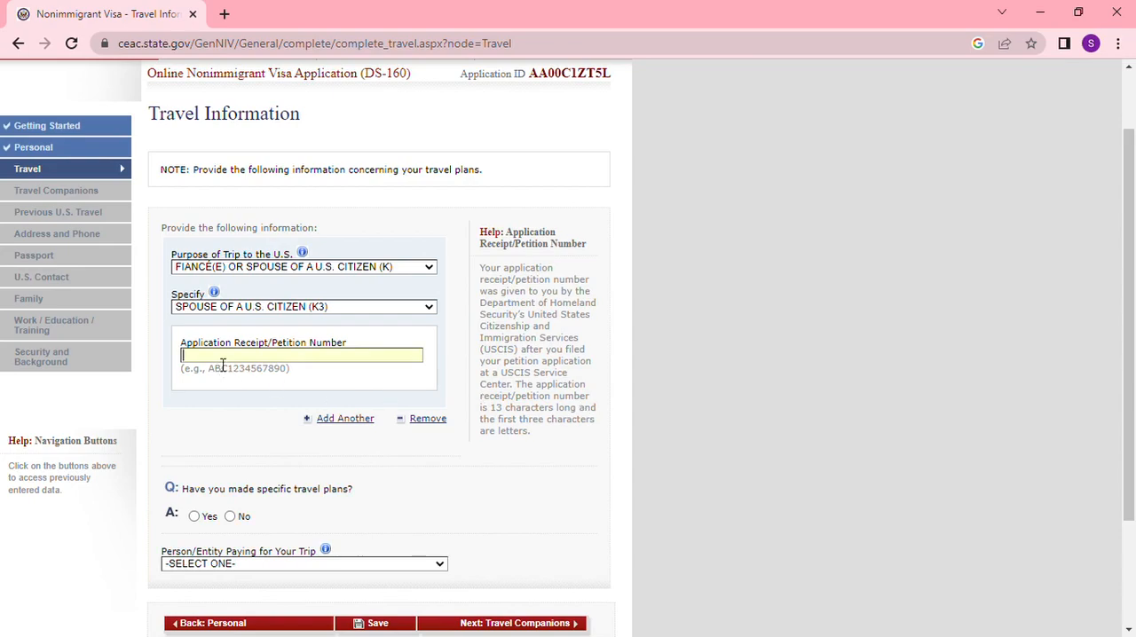
- Enter the application receipt/petition number and answer No to having made specific travel plans
{"action": "left_click", "coordinate": [290, 392]}
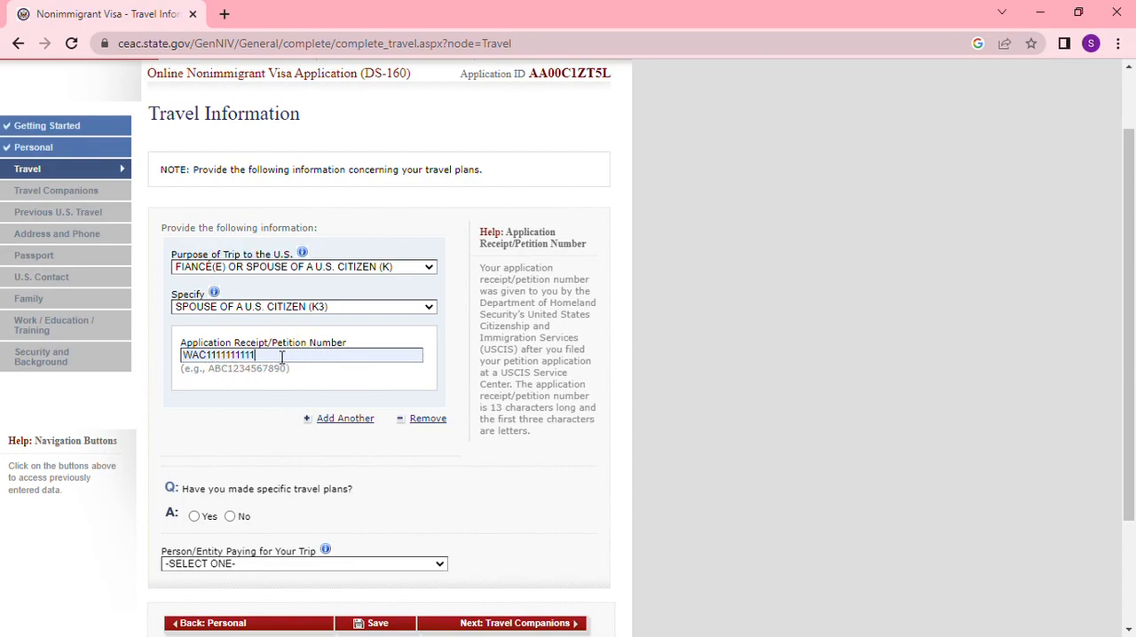
{"action": "scroll", "coordinate": [365, 516], "scroll_direction": "down", "scroll_amount": 1}
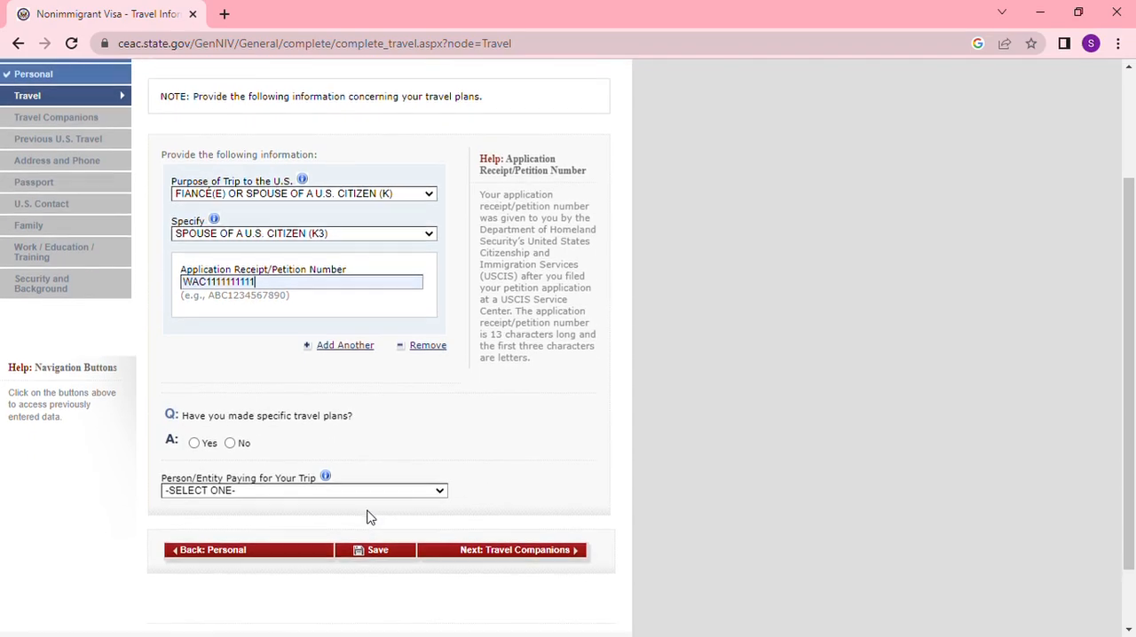
{"action": "left_click", "coordinate": [229, 433]}
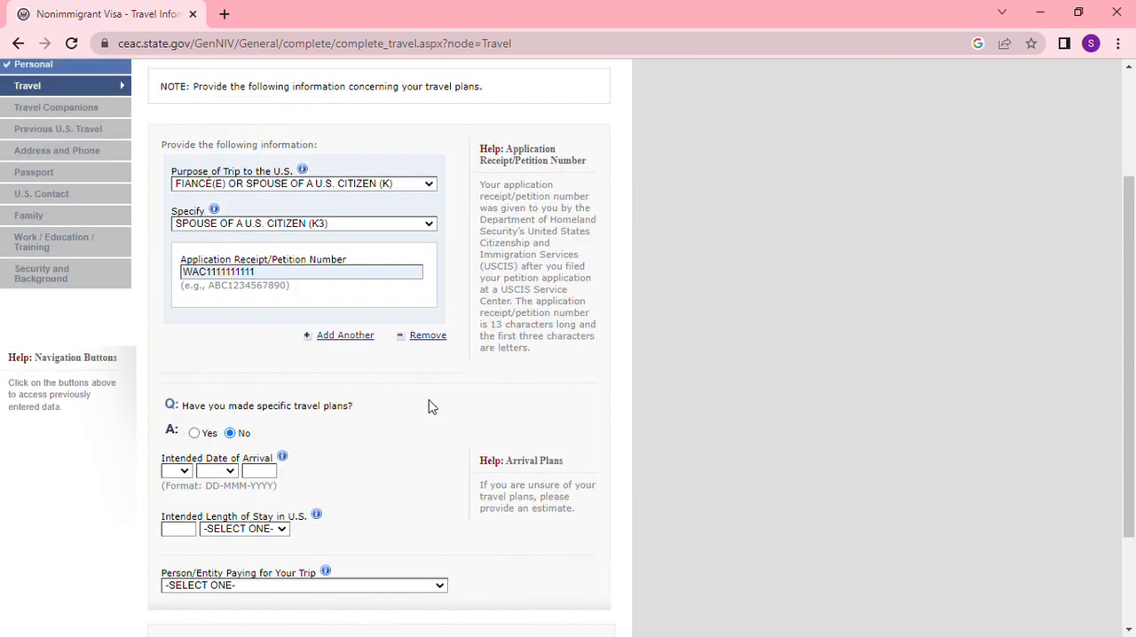
- Set the intended date of arrival to 01-JAN-2024 and the intended length of stay to 2 YEAR(S)
{"action": "scroll", "coordinate": [321, 462], "scroll_direction": "down", "scroll_amount": 1}
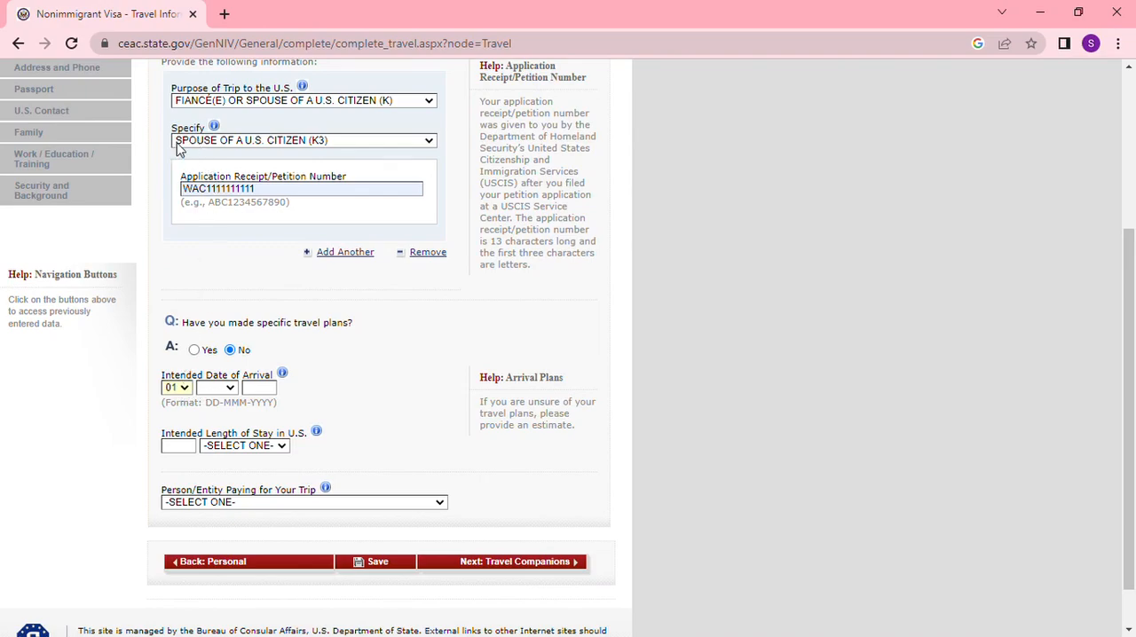
{"action": "left_click", "coordinate": [214, 413]}
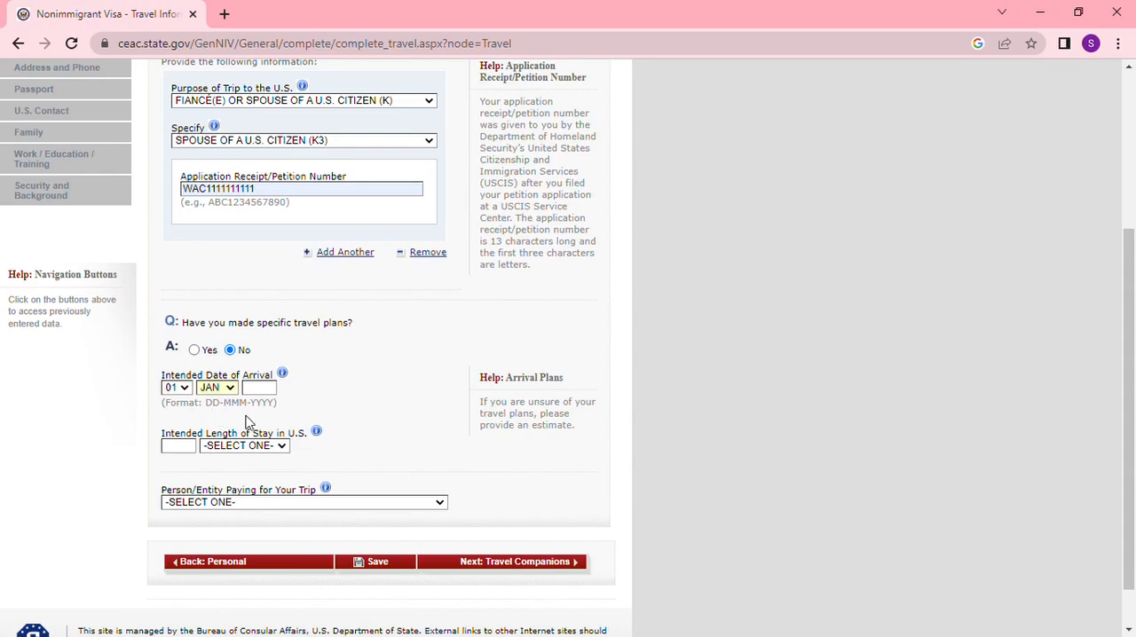
{"action": "left_click", "coordinate": [269, 389]}
{"action": "type", "text": "2024"}
{"action": "left_click", "coordinate": [193, 449]}
{"action": "type", "text": "2"}
{"action": "left_click", "coordinate": [286, 448]}
{"action": "left_click", "coordinate": [249, 474]}
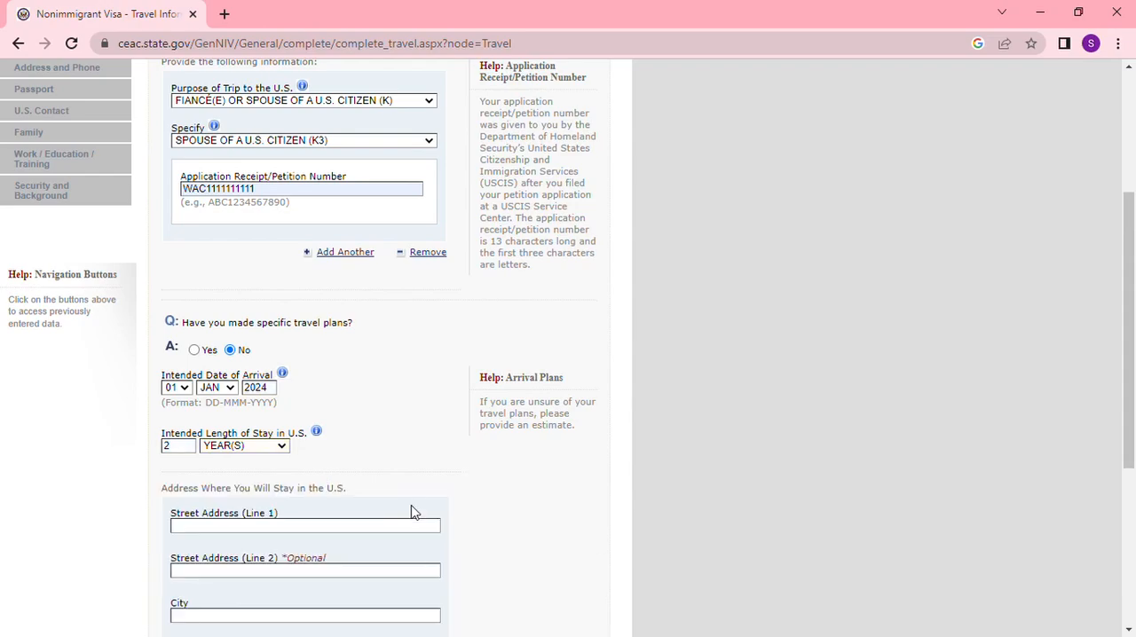
- Fill in the street address, city, state and ZIP code where the applicant will stay in the U.S
{"action": "scroll", "coordinate": [414, 515], "scroll_direction": "down", "scroll_amount": 3}
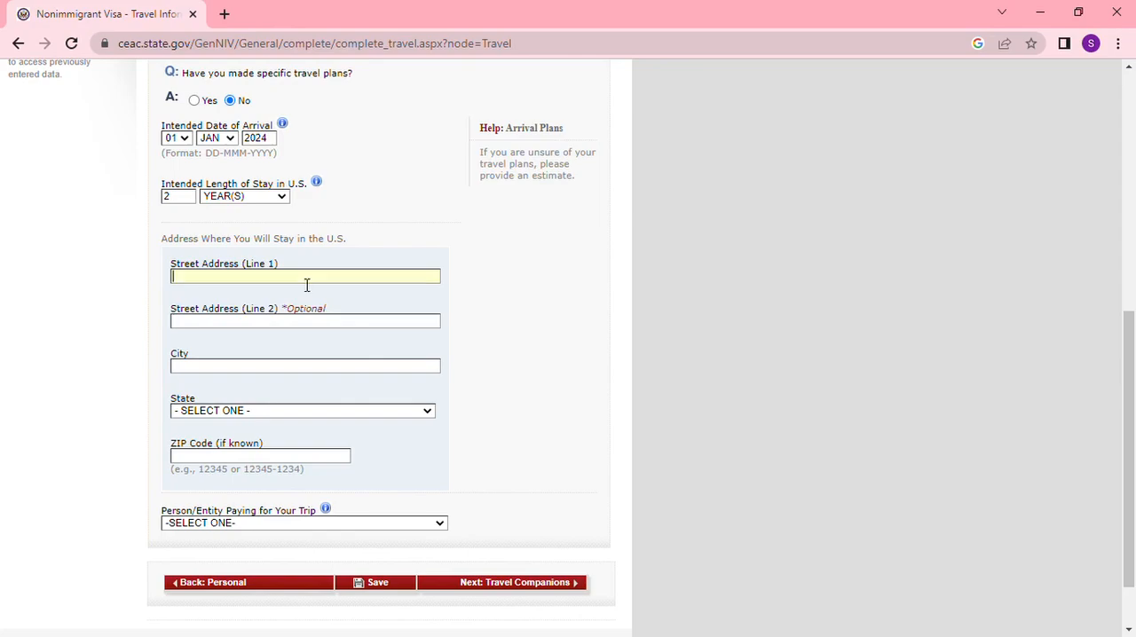
{"action": "left_click", "coordinate": [287, 311]}
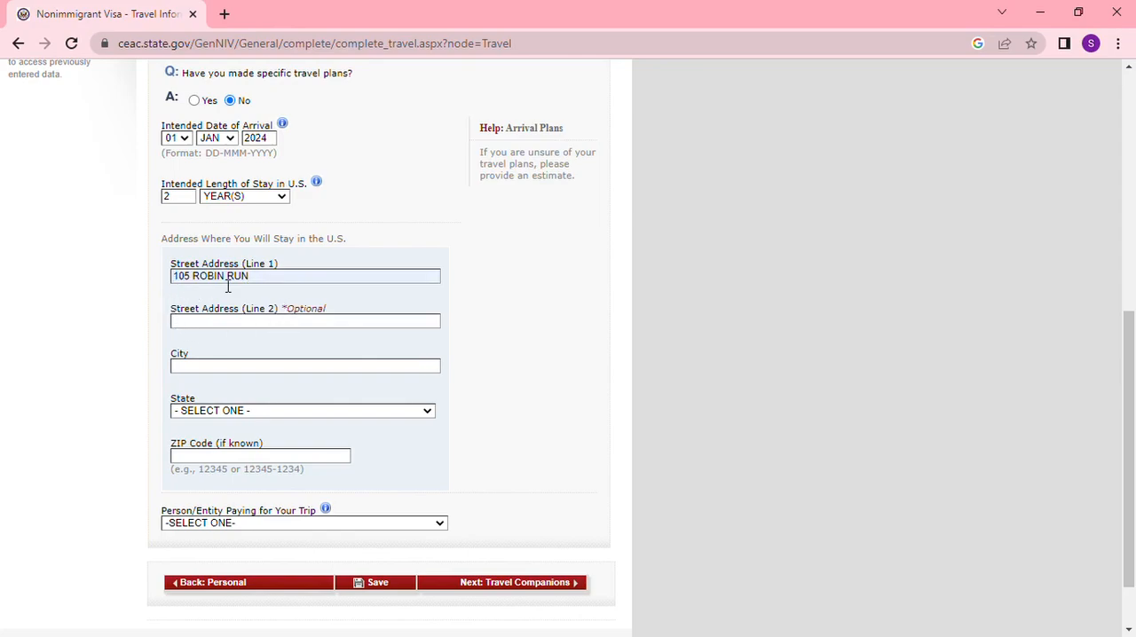
{"action": "left_click", "coordinate": [271, 408]}
{"action": "left_click", "coordinate": [262, 412]}
{"action": "left_click", "coordinate": [204, 360]}
{"action": "left_click", "coordinate": [236, 458]}
{"action": "type", "text": "46221"}
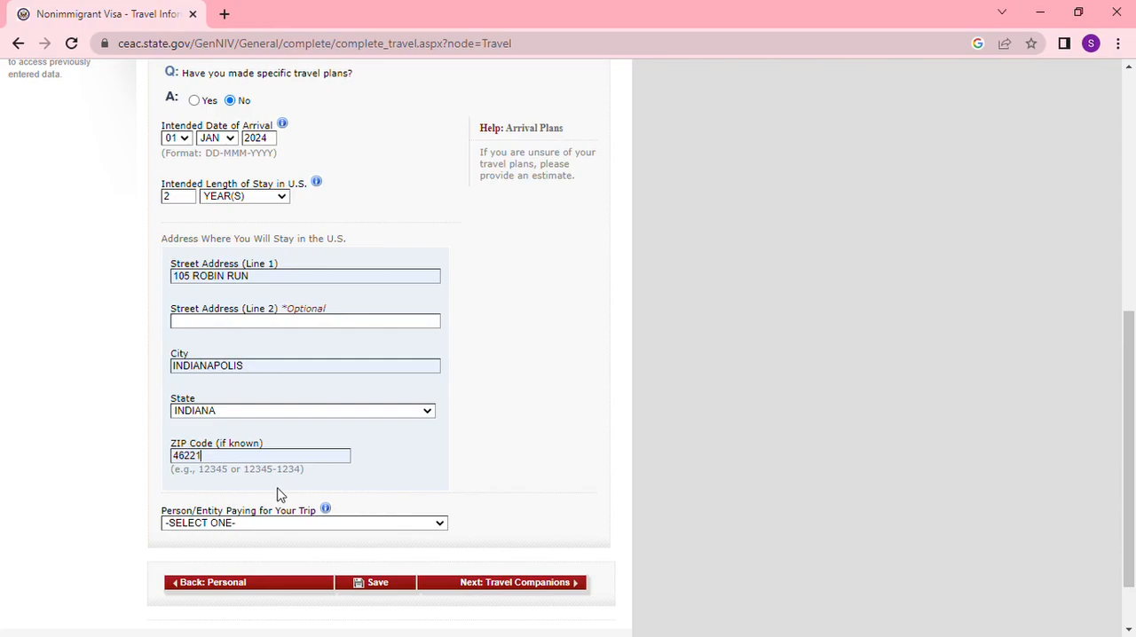
- Set the person paying for the trip to U.S. PETITIONER and answer No to other persons traveling, continuing to Previous U.S. Travel
{"action": "left_click", "coordinate": [426, 526]}
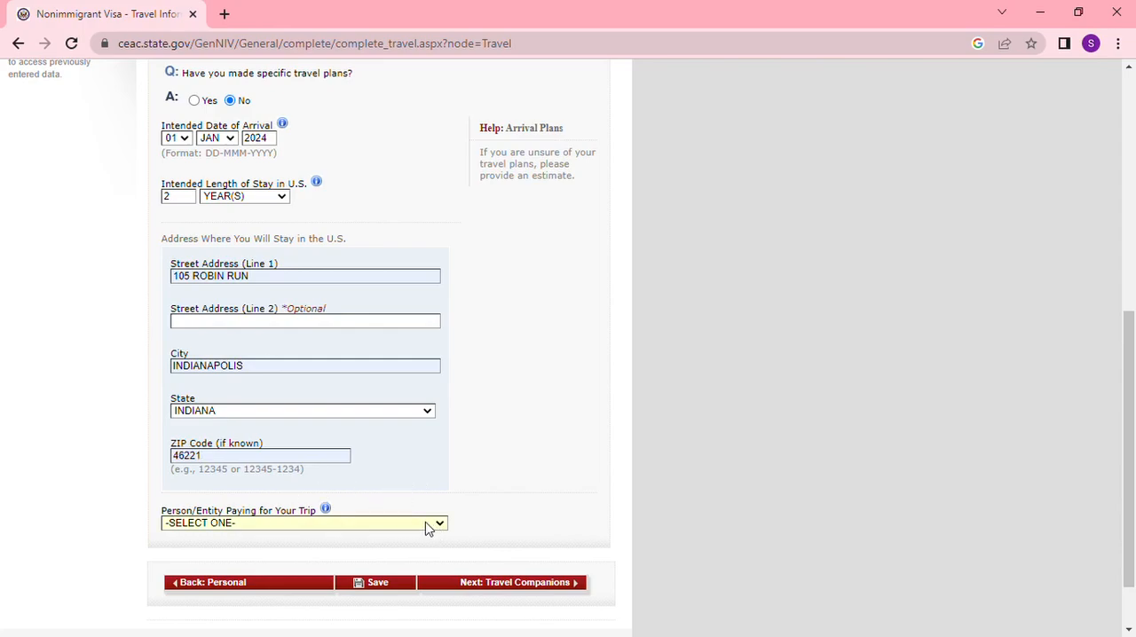
{"action": "left_click", "coordinate": [306, 560]}
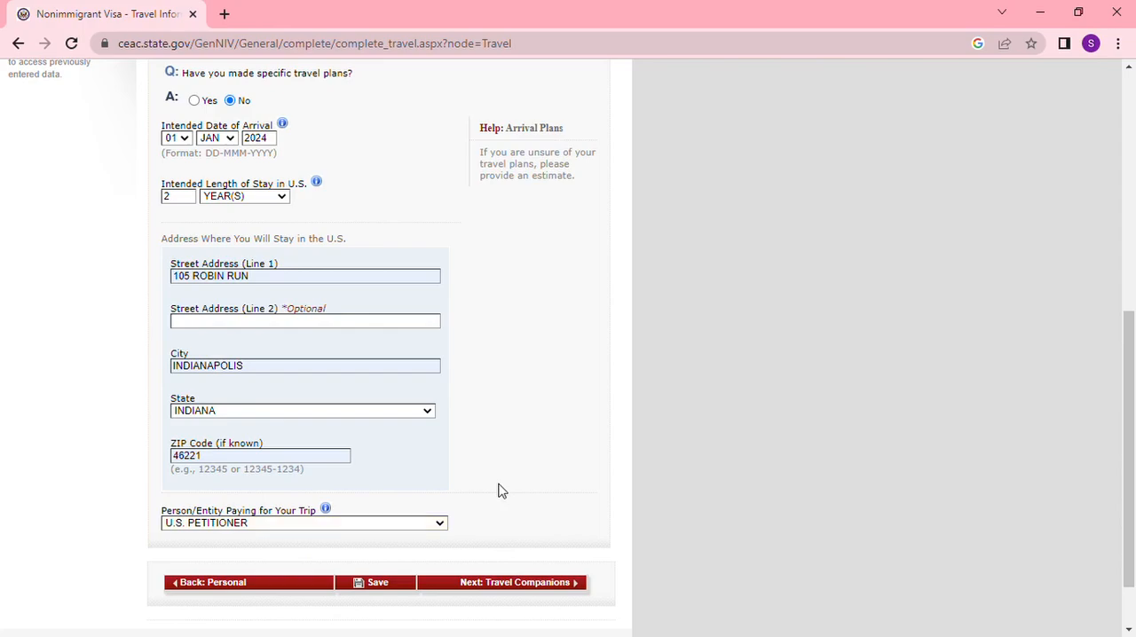
{"action": "left_click", "coordinate": [539, 583]}
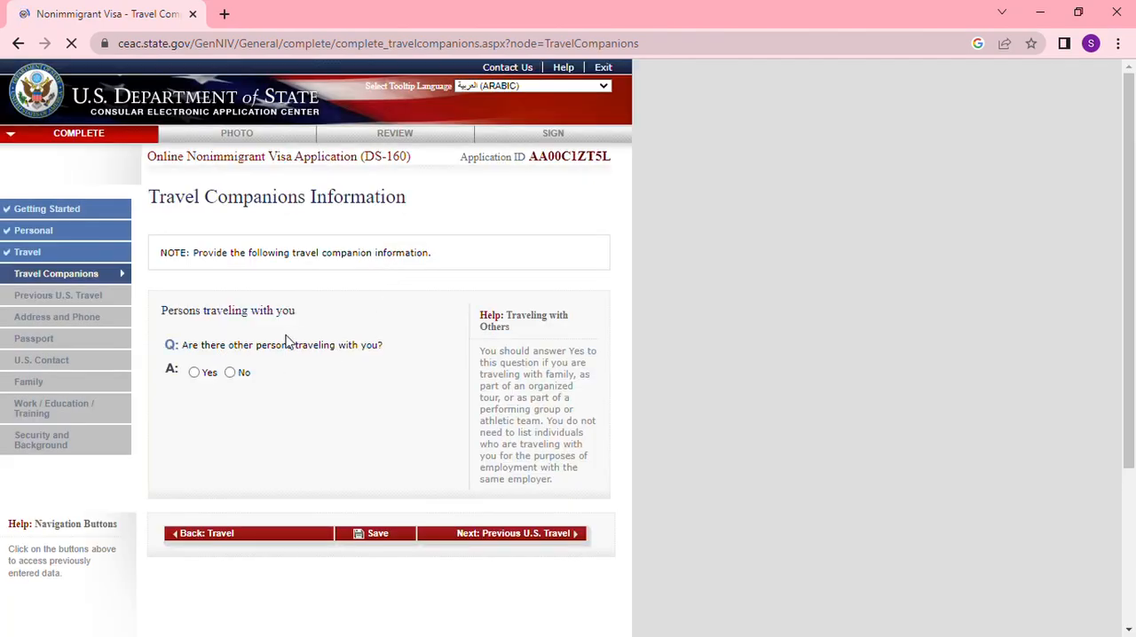
{"action": "left_click", "coordinate": [231, 373]}
{"action": "left_click", "coordinate": [510, 537]}
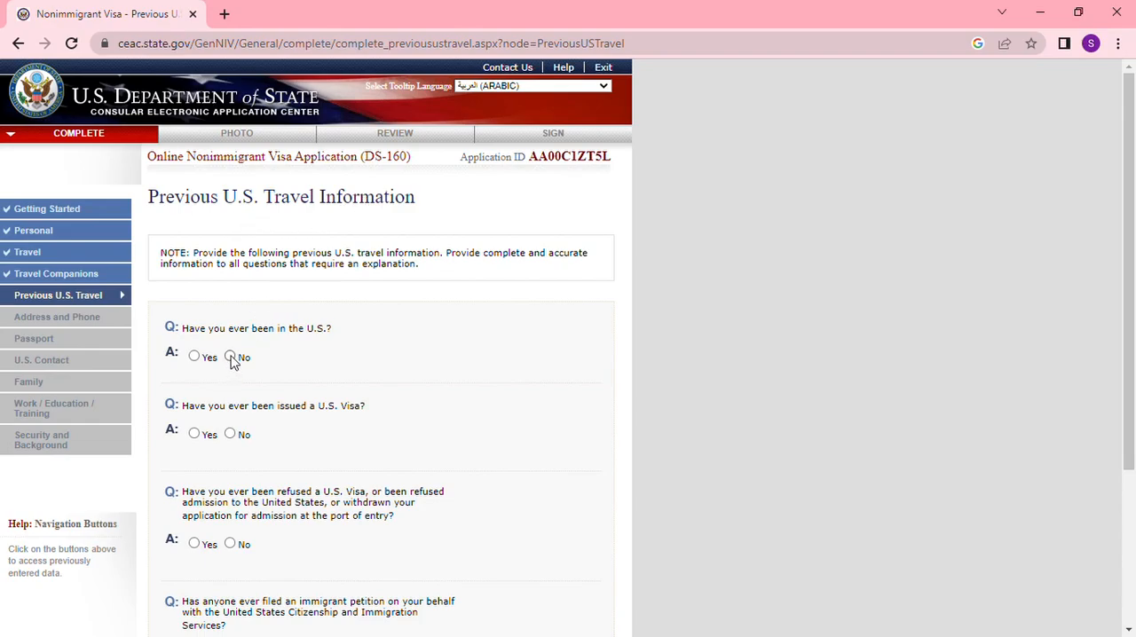
- Answer No to the previous U.S. travel questions and try to continue to Address and Phone
{"action": "left_click", "coordinate": [230, 434]}
{"action": "scroll", "coordinate": [342, 432], "scroll_direction": "down", "scroll_amount": 3}
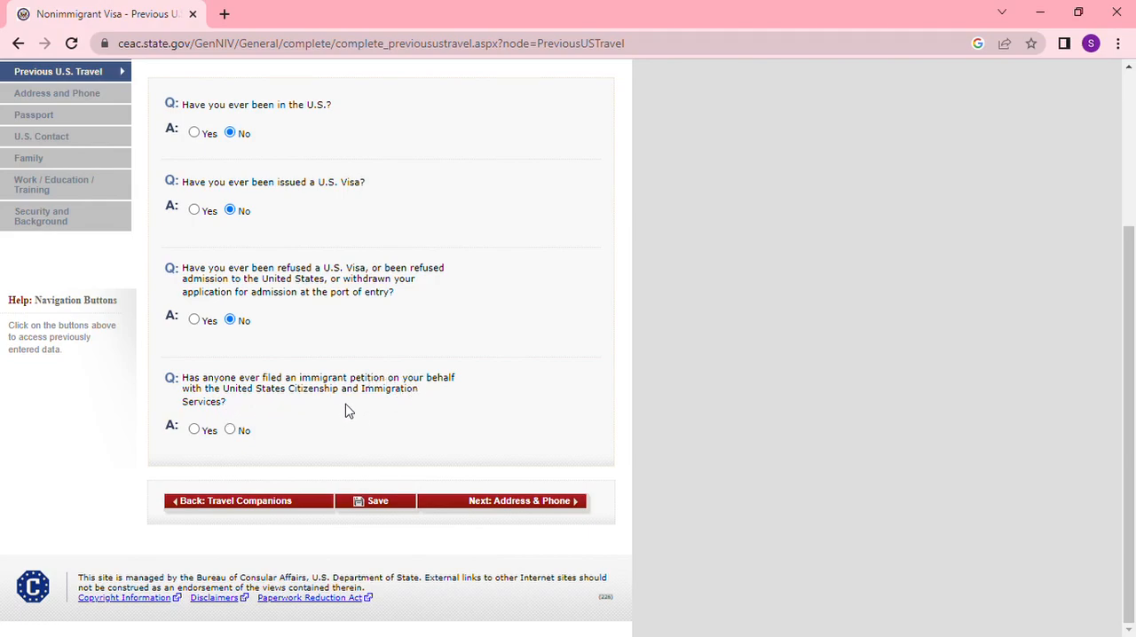
{"action": "left_click", "coordinate": [230, 430]}
{"action": "left_click", "coordinate": [523, 503]}
{"action": "scroll", "coordinate": [632, 368], "scroll_direction": "up", "scroll_amount": 3}
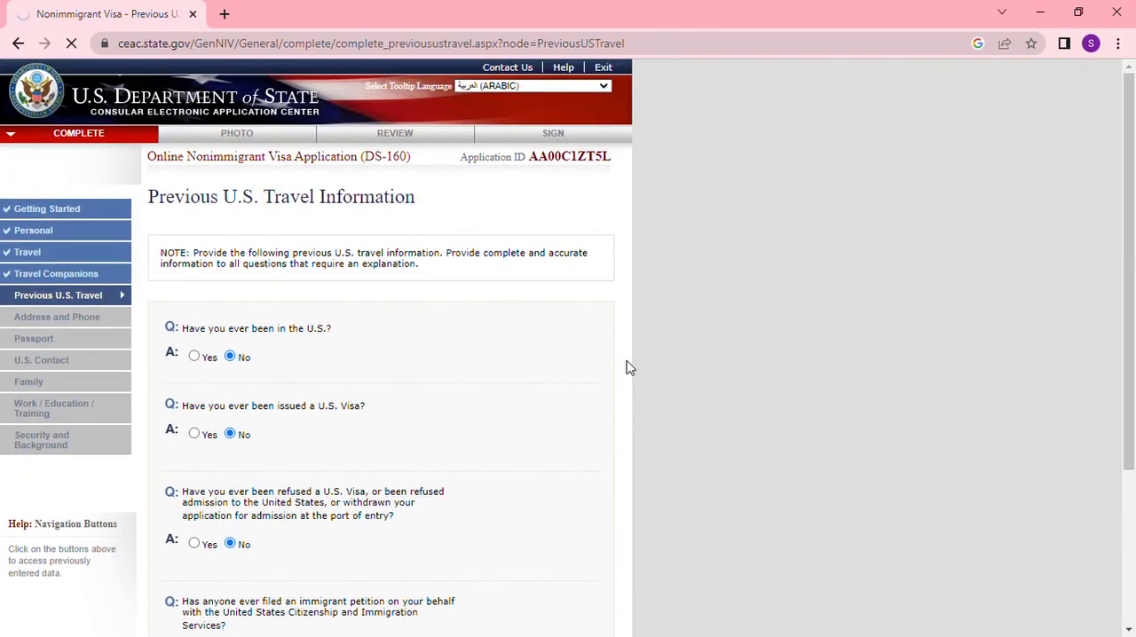
{"action": "scroll", "coordinate": [627, 368], "scroll_direction": "down", "scroll_amount": 3}
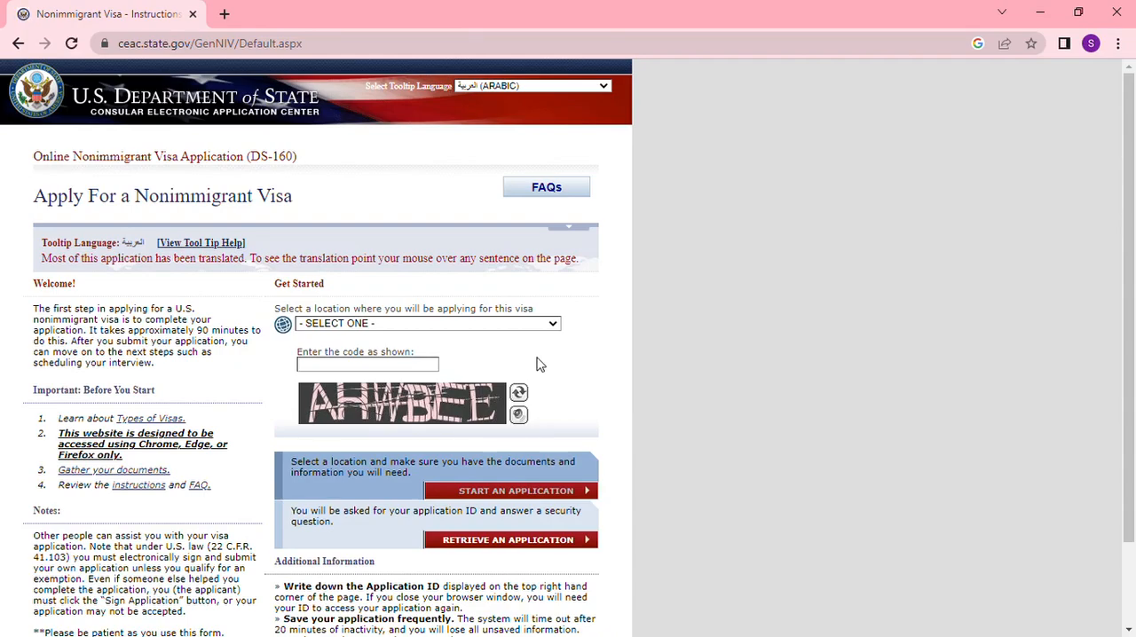
- Select MOROCCO, CASABLANCA as the application location, enter the verification code shown in the image and choose to retrieve an application
{"action": "left_click", "coordinate": [504, 549]}
{"action": "left_click", "coordinate": [556, 325]}
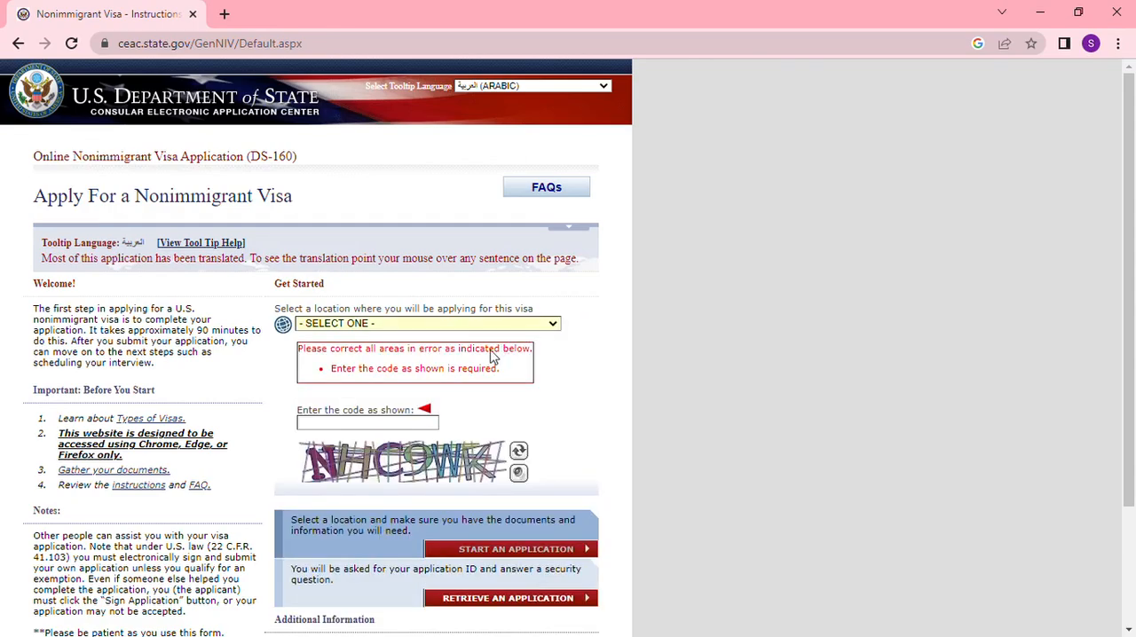
{"action": "key", "text": "m"}
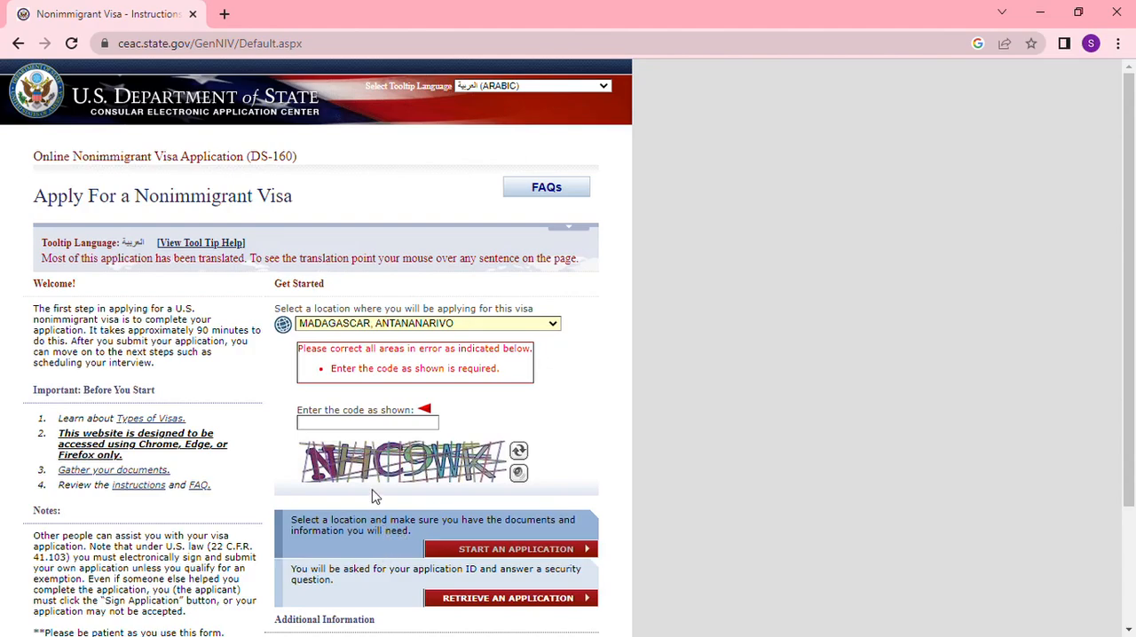
{"action": "left_click", "coordinate": [382, 530]}
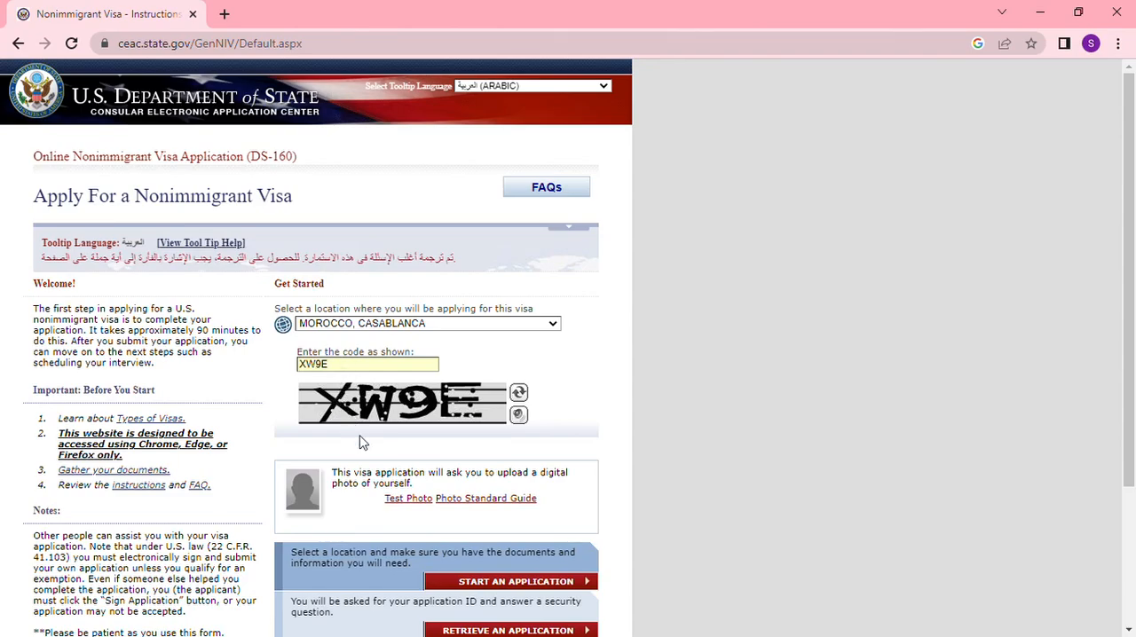
{"action": "scroll", "coordinate": [596, 507], "scroll_direction": "down", "scroll_amount": 2}
{"action": "left_click", "coordinate": [514, 466]}
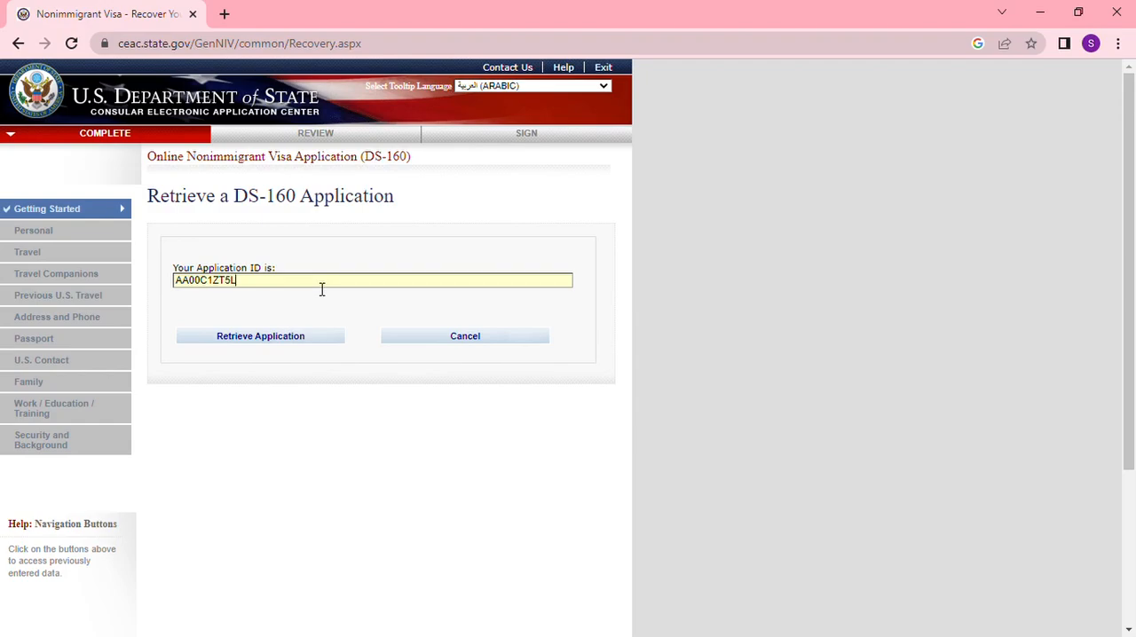
- Retrieve the saved application with its application ID, the first surname letters, year of birth and security question answer
{"action": "left_click", "coordinate": [296, 339]}
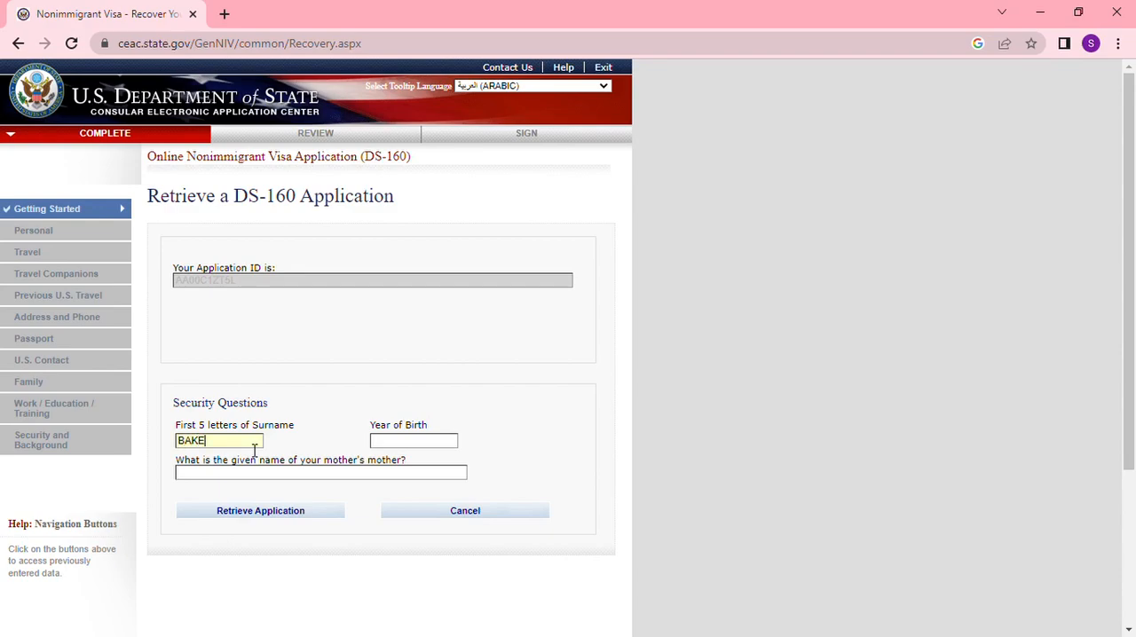
{"action": "left_click", "coordinate": [402, 448]}
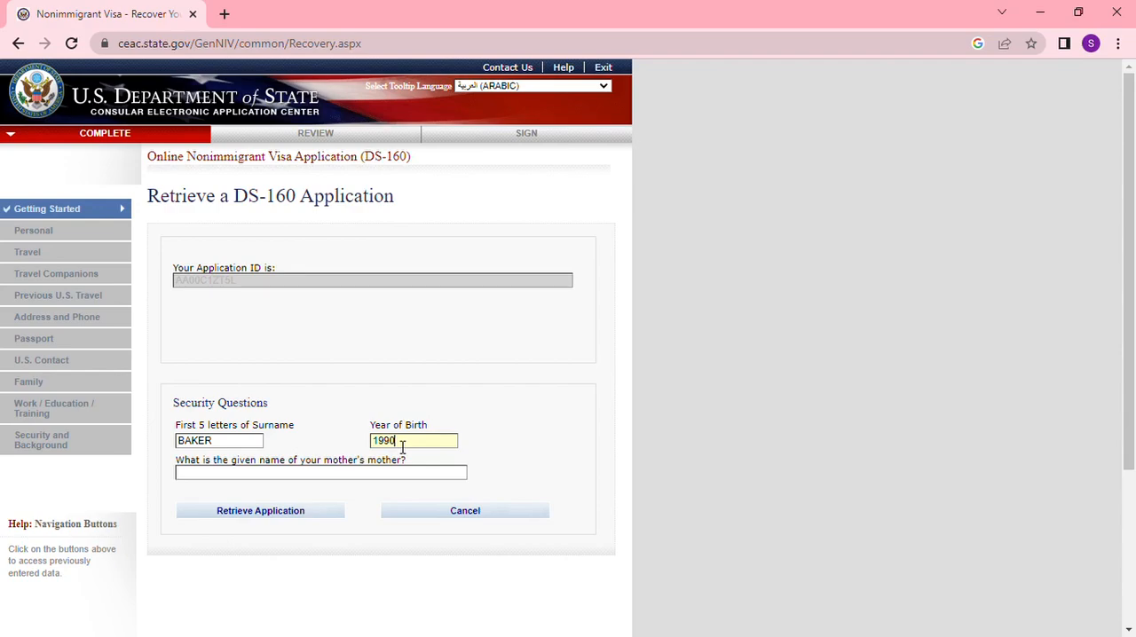
{"action": "left_click", "coordinate": [322, 477]}
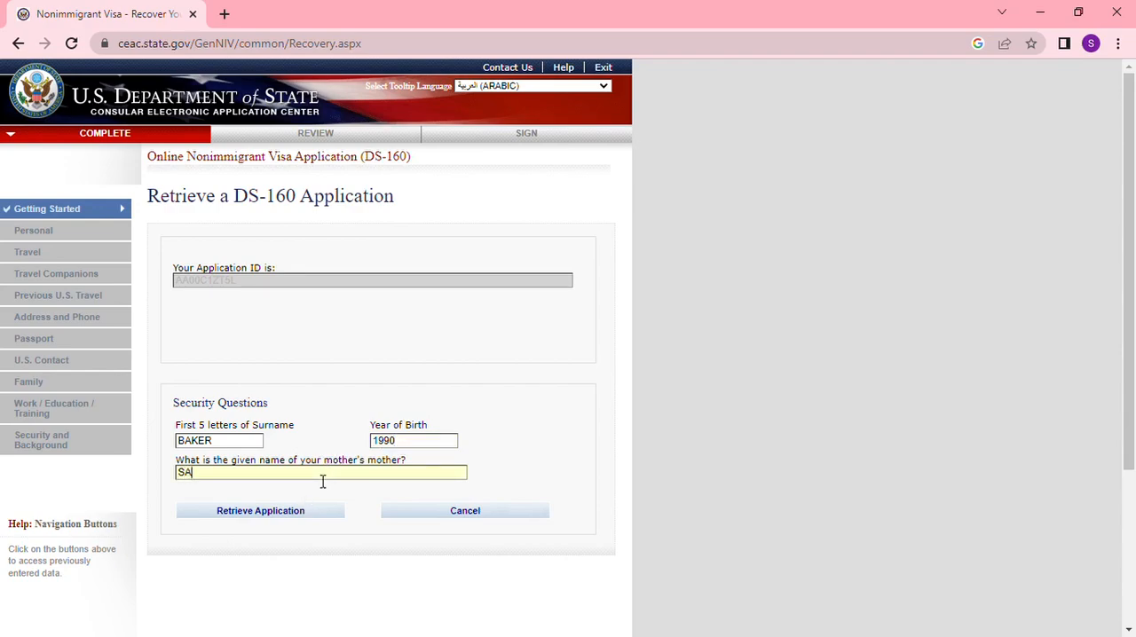
{"action": "left_click", "coordinate": [290, 514]}
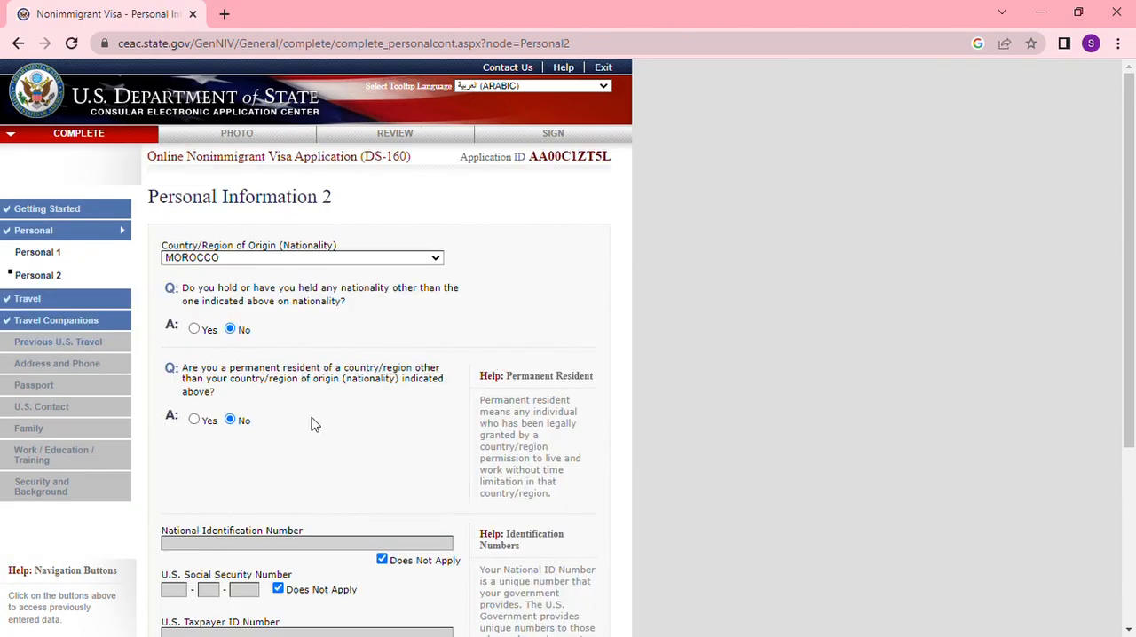
- Continue through the saved Personal 2, Travel and Travel Companions pages to Previous U.S. Travel
{"action": "scroll", "coordinate": [315, 422], "scroll_direction": "down", "scroll_amount": 2}
{"action": "scroll", "coordinate": [325, 474], "scroll_direction": "down", "scroll_amount": 1}
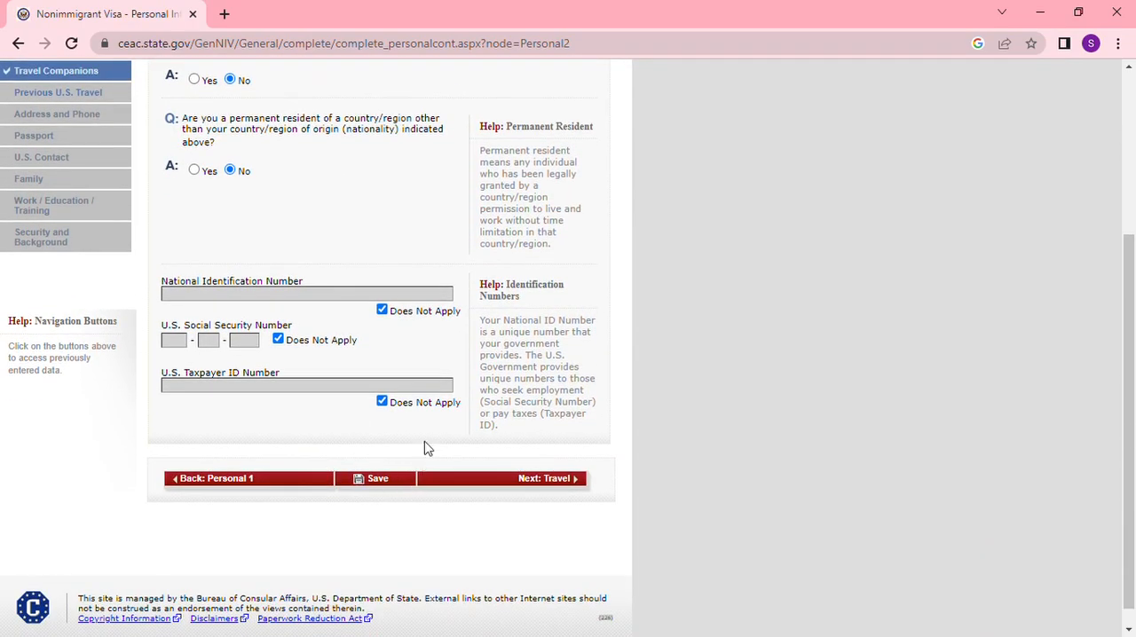
{"action": "left_click", "coordinate": [545, 480]}
{"action": "scroll", "coordinate": [591, 487], "scroll_direction": "down", "scroll_amount": 4}
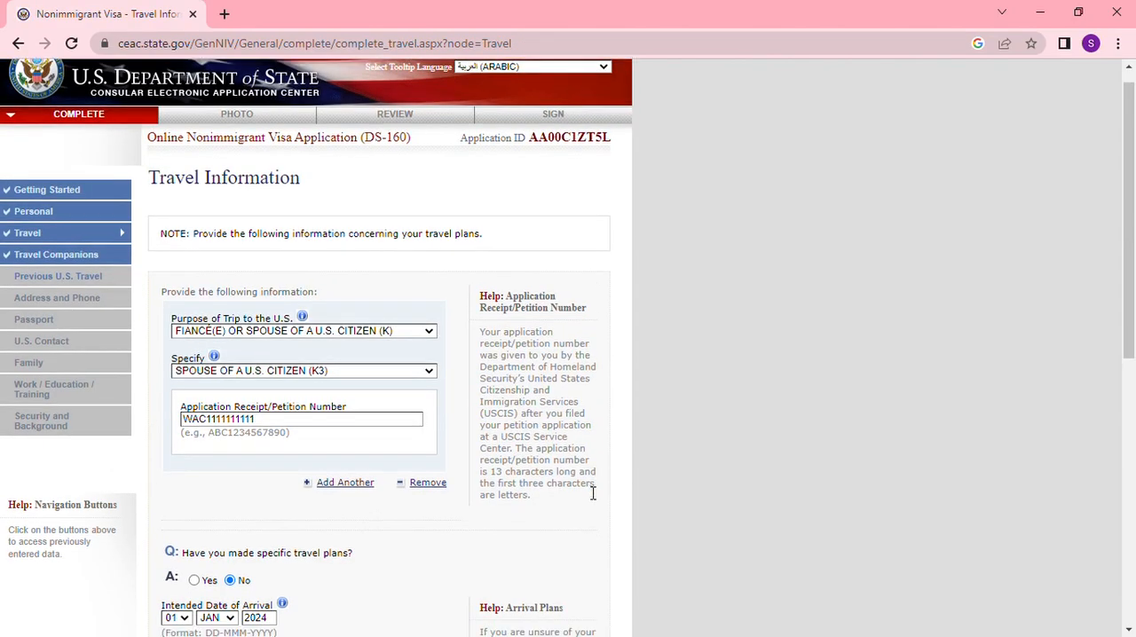
{"action": "scroll", "coordinate": [585, 492], "scroll_direction": "down", "scroll_amount": 3}
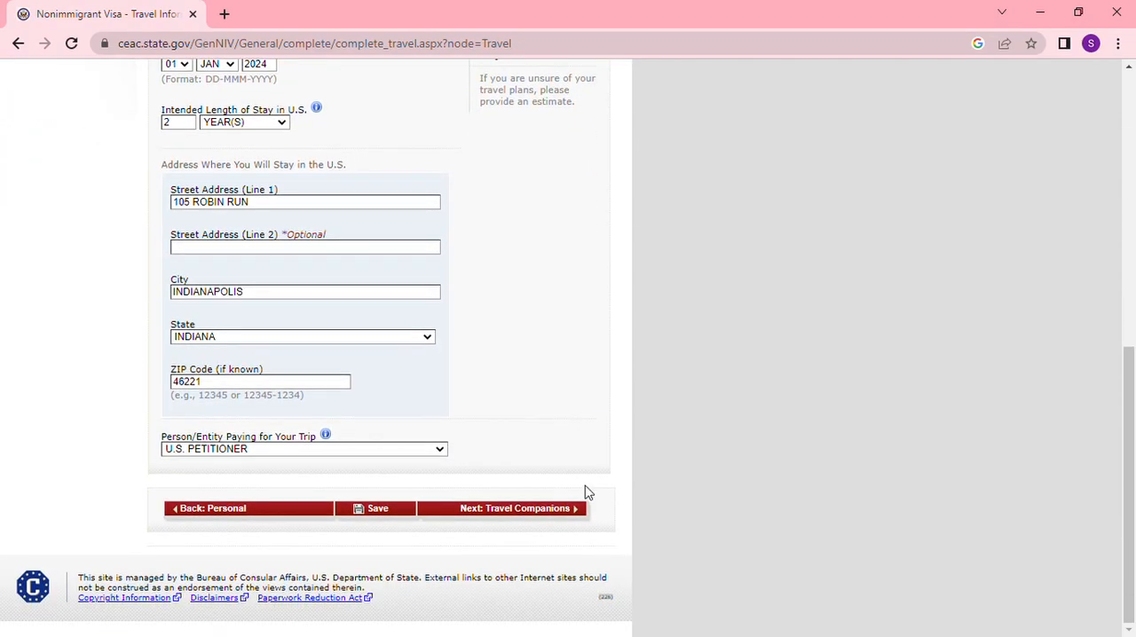
{"action": "scroll", "coordinate": [585, 493], "scroll_direction": "up", "scroll_amount": 4}
{"action": "scroll", "coordinate": [585, 493], "scroll_direction": "down", "scroll_amount": 1}
{"action": "scroll", "coordinate": [585, 493], "scroll_direction": "down", "scroll_amount": 4}
{"action": "left_click", "coordinate": [550, 518]}
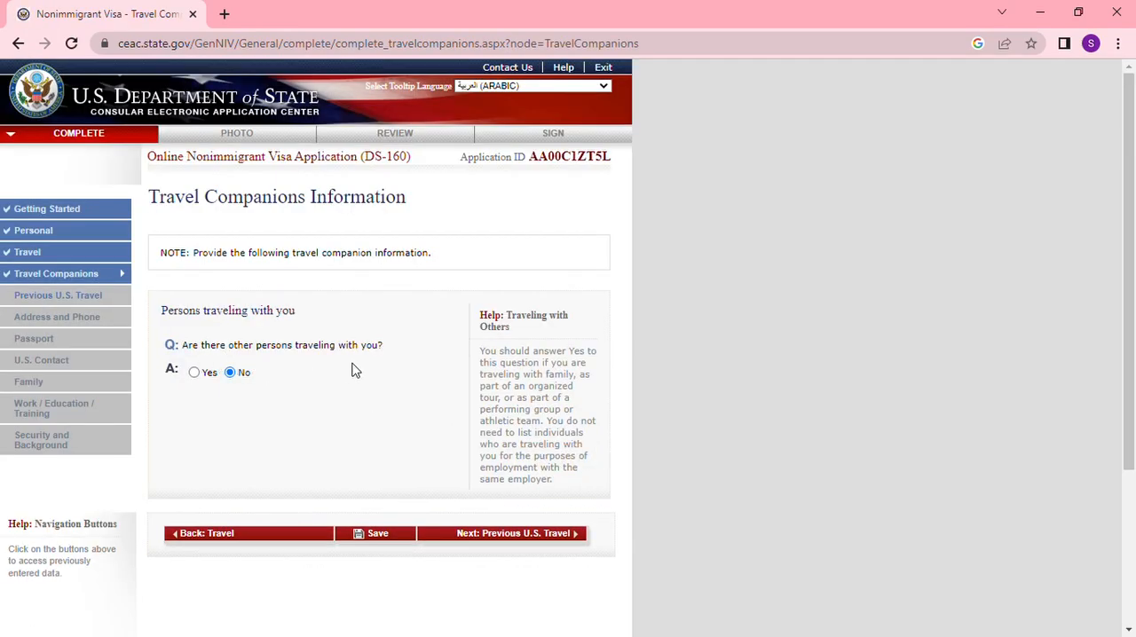
{"action": "left_click", "coordinate": [507, 531]}
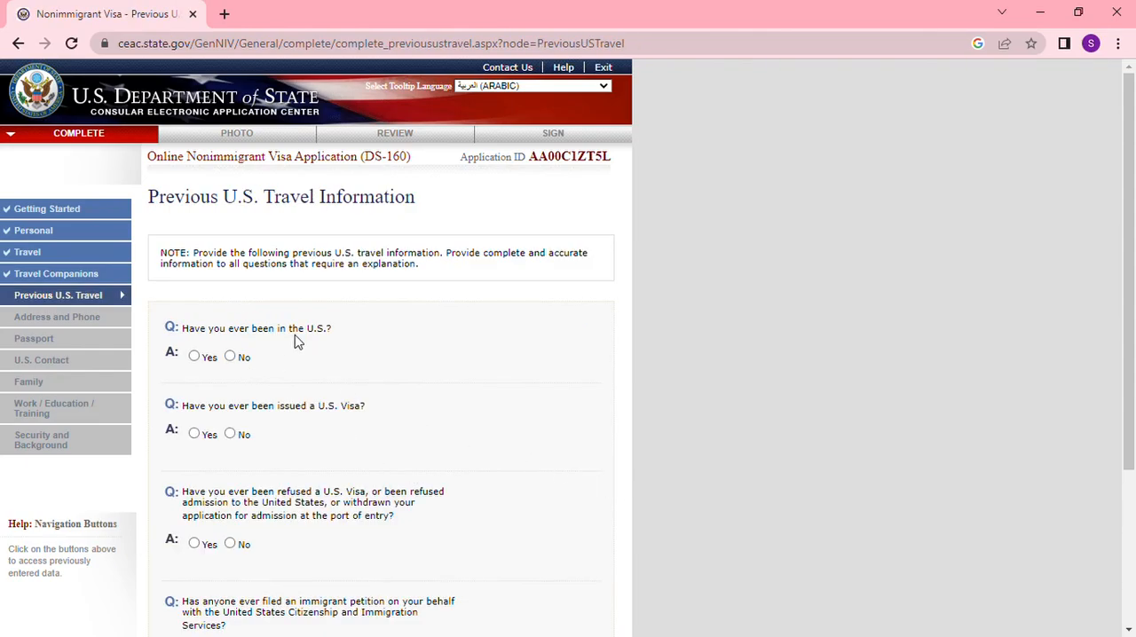
- Answer No to prior U.S. stays, issued visas, refusals and immigrant petitions, and continue to Address and Phone
{"action": "left_click", "coordinate": [233, 356]}
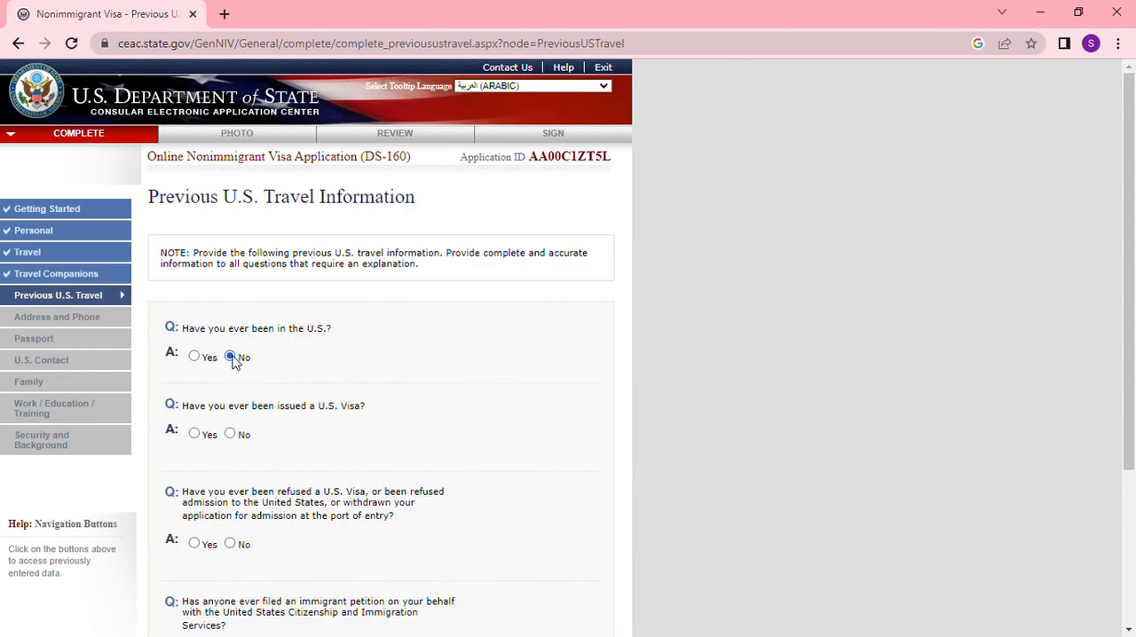
{"action": "left_click", "coordinate": [229, 435]}
{"action": "scroll", "coordinate": [240, 501], "scroll_direction": "down", "scroll_amount": 1}
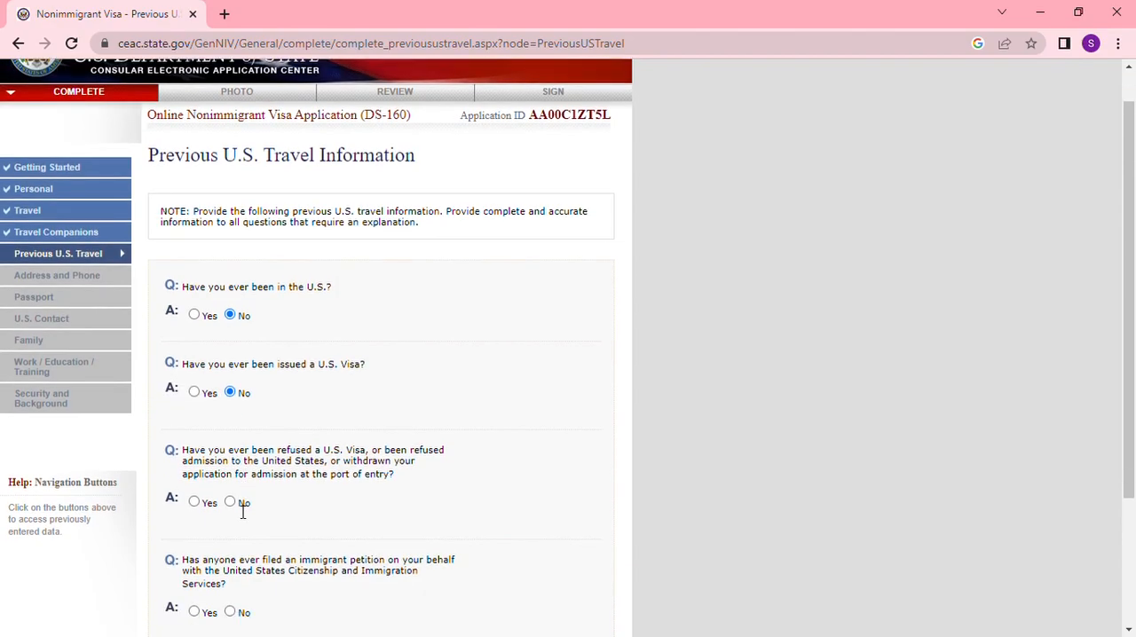
{"action": "left_click", "coordinate": [230, 462]}
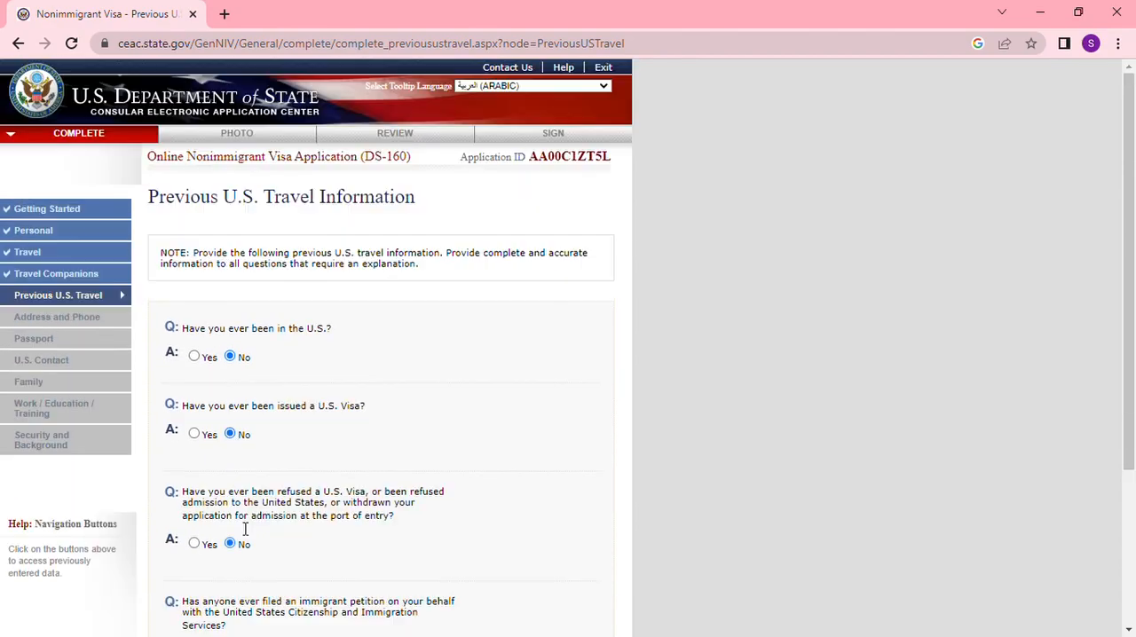
{"action": "scroll", "coordinate": [264, 528], "scroll_direction": "down", "scroll_amount": 2}
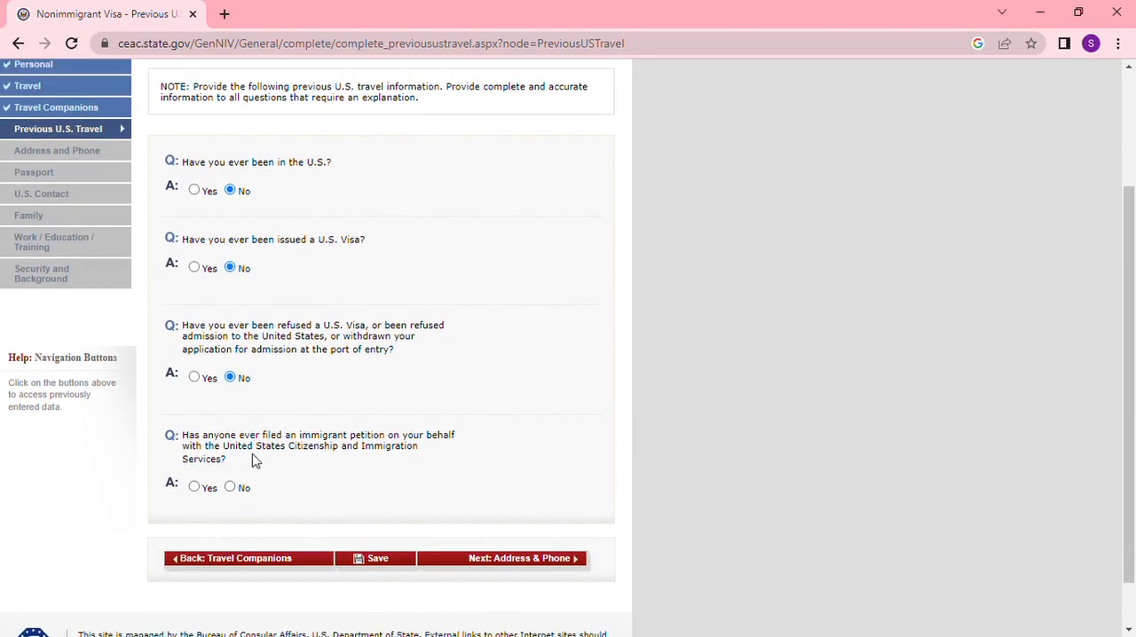
{"action": "left_click", "coordinate": [230, 488]}
{"action": "scroll", "coordinate": [542, 541], "scroll_direction": "down", "scroll_amount": 3}
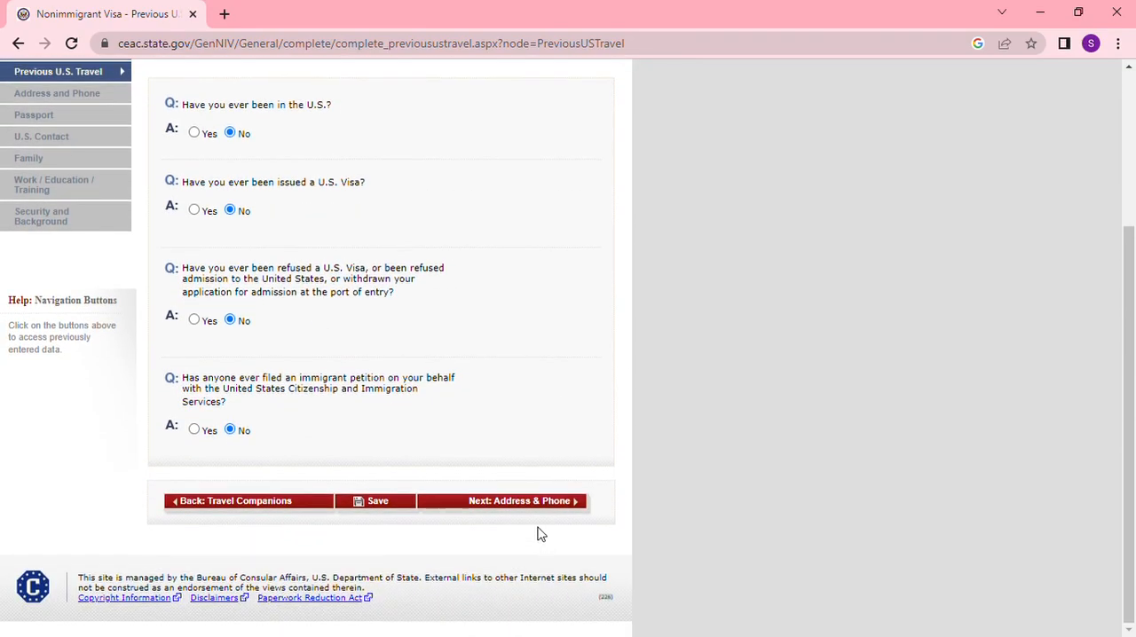
{"action": "left_click", "coordinate": [540, 510]}
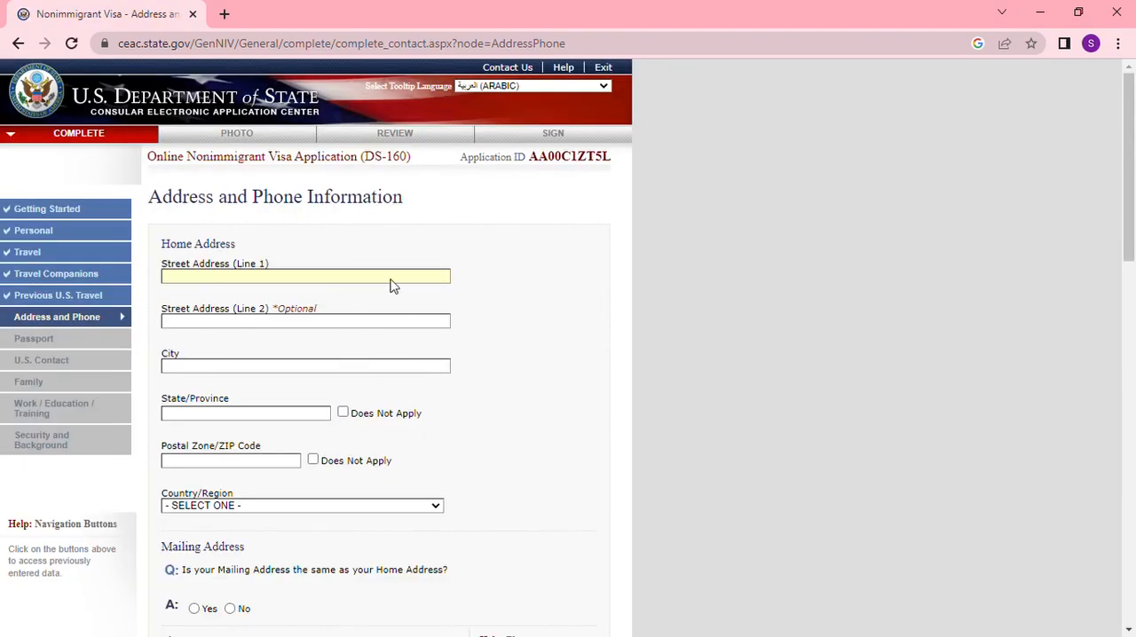
- Fill in the home street address, city, state/province and postal code, with MOROCCO as the country/region
{"action": "left_click", "coordinate": [265, 312]}
{"action": "left_click", "coordinate": [196, 368]}
{"action": "left_click", "coordinate": [230, 398]}
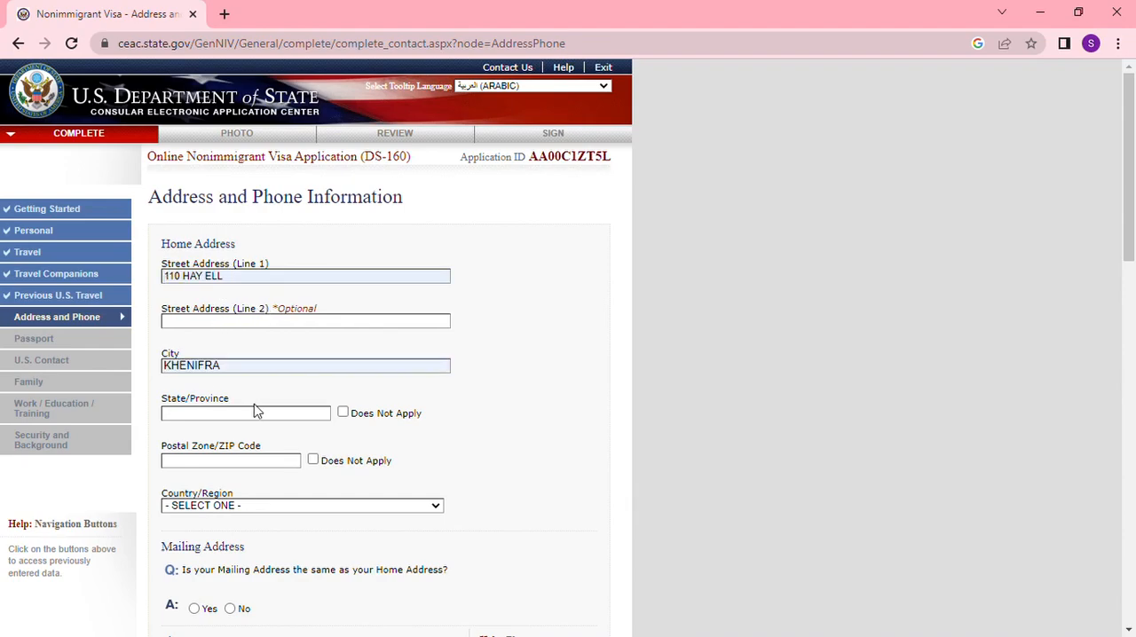
{"action": "left_click", "coordinate": [241, 425]}
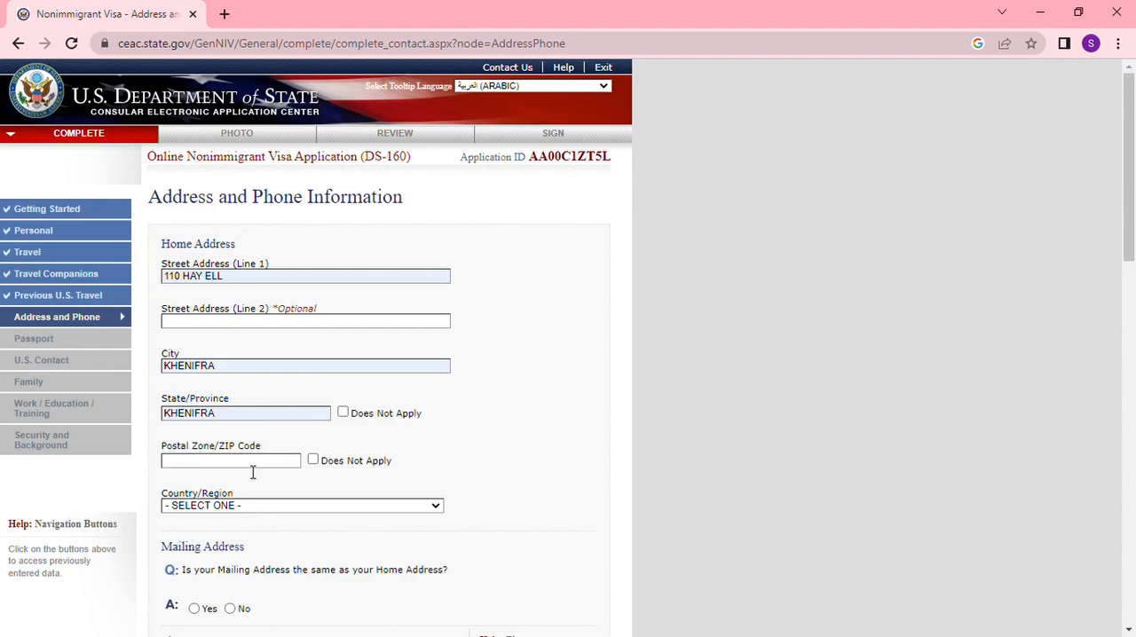
{"action": "left_click", "coordinate": [257, 462]}
{"action": "type", "text": "54000"}
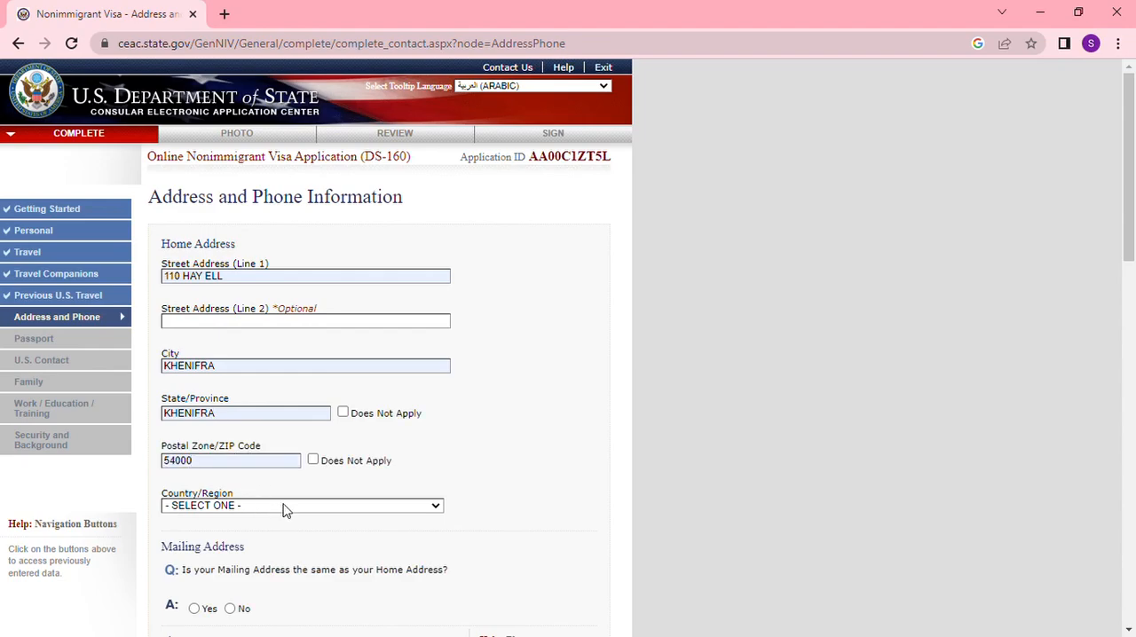
{"action": "type", "text": "mmor"}
- Answer Yes to the mailing address being the same as the home address and enter the primary phone number
{"action": "scroll", "coordinate": [290, 502], "scroll_direction": "down", "scroll_amount": 2}
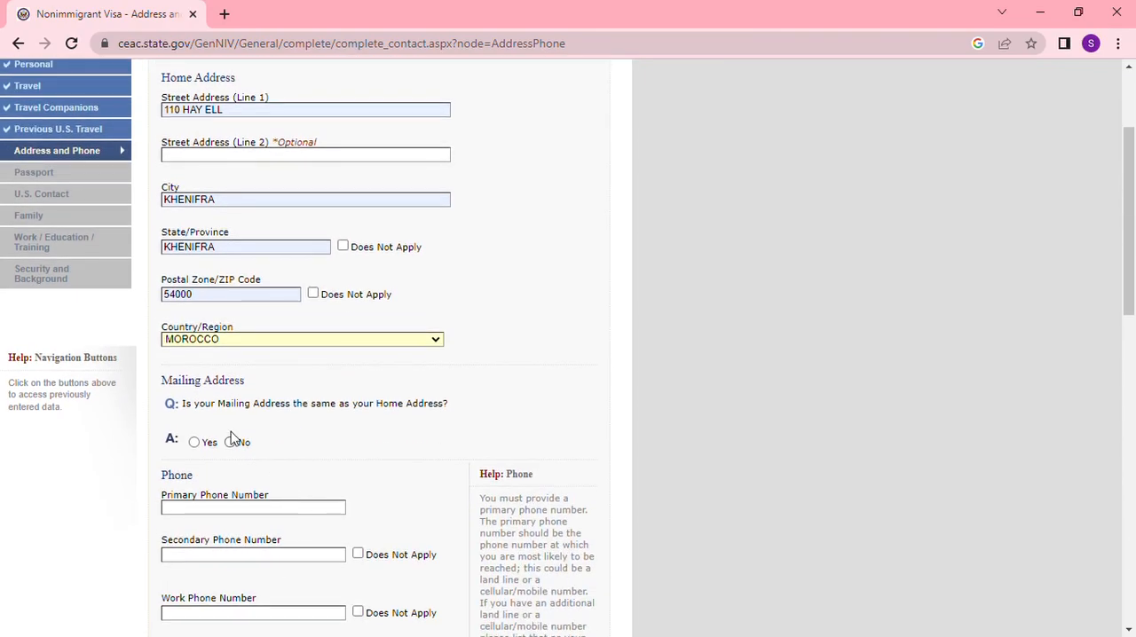
{"action": "left_click", "coordinate": [194, 442]}
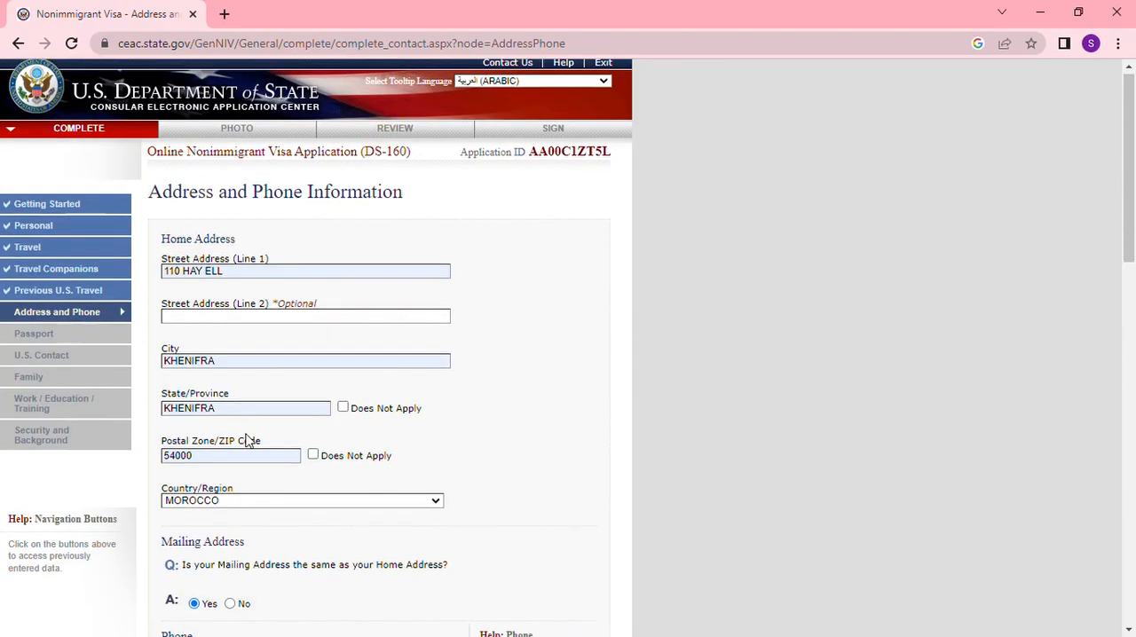
{"action": "scroll", "coordinate": [219, 427], "scroll_direction": "down", "scroll_amount": 3}
{"action": "left_click", "coordinate": [193, 426]}
{"action": "key", "text": "ctrl+v"}
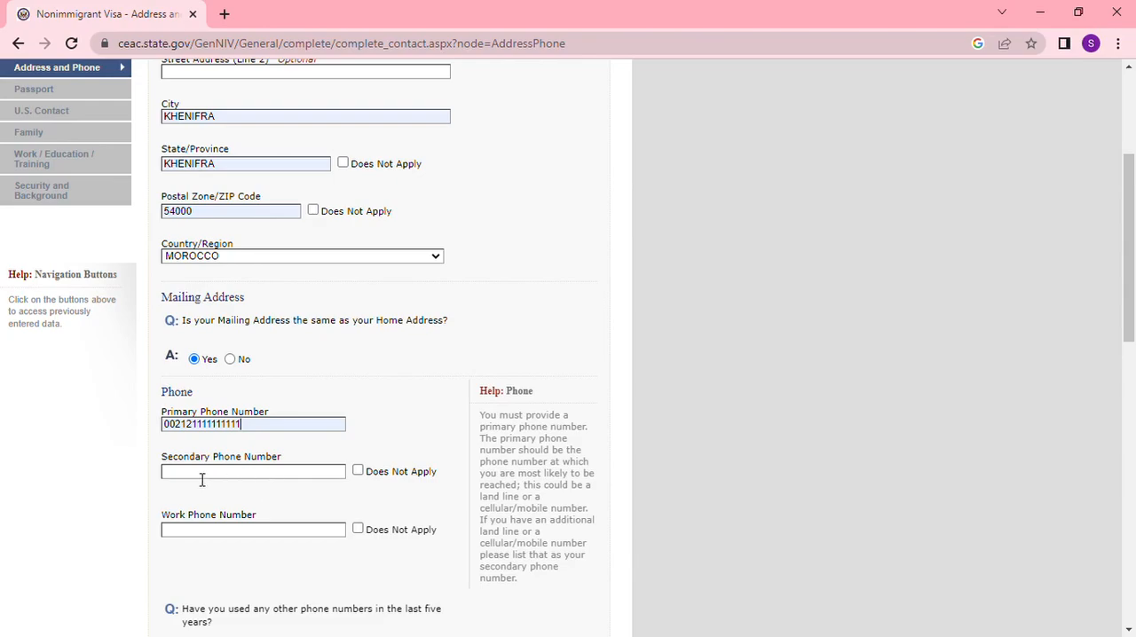
- Mark the secondary and work phone numbers as Does Not Apply and answer No to other phone numbers in the last five years
{"action": "left_click", "coordinate": [358, 470]}
{"action": "scroll", "coordinate": [357, 470], "scroll_direction": "down", "scroll_amount": 1}
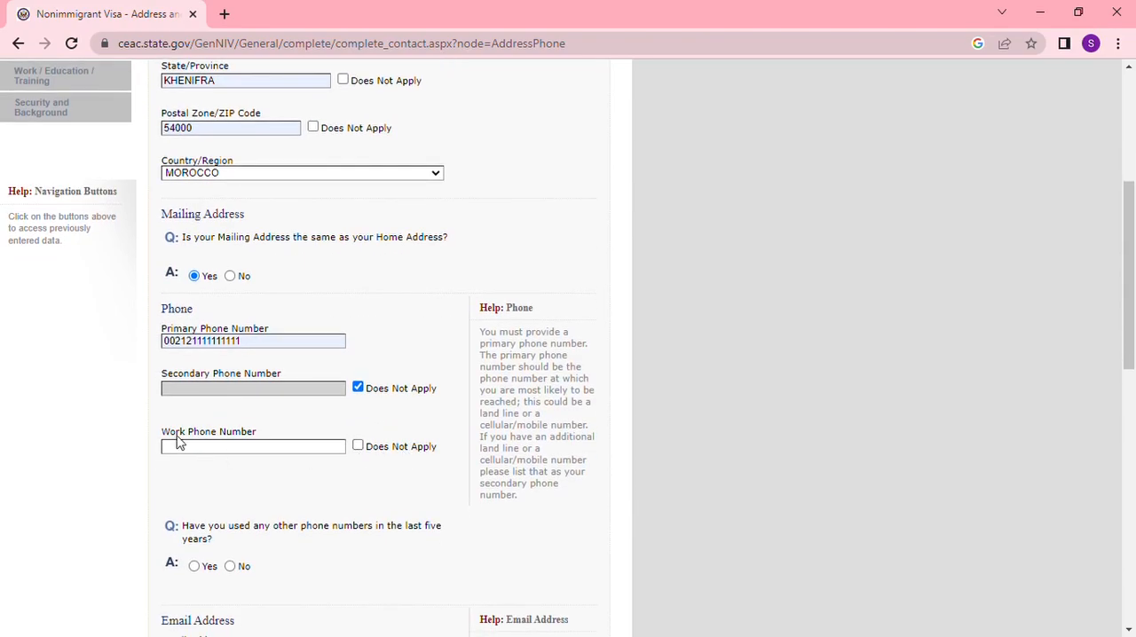
{"action": "left_click", "coordinate": [358, 446]}
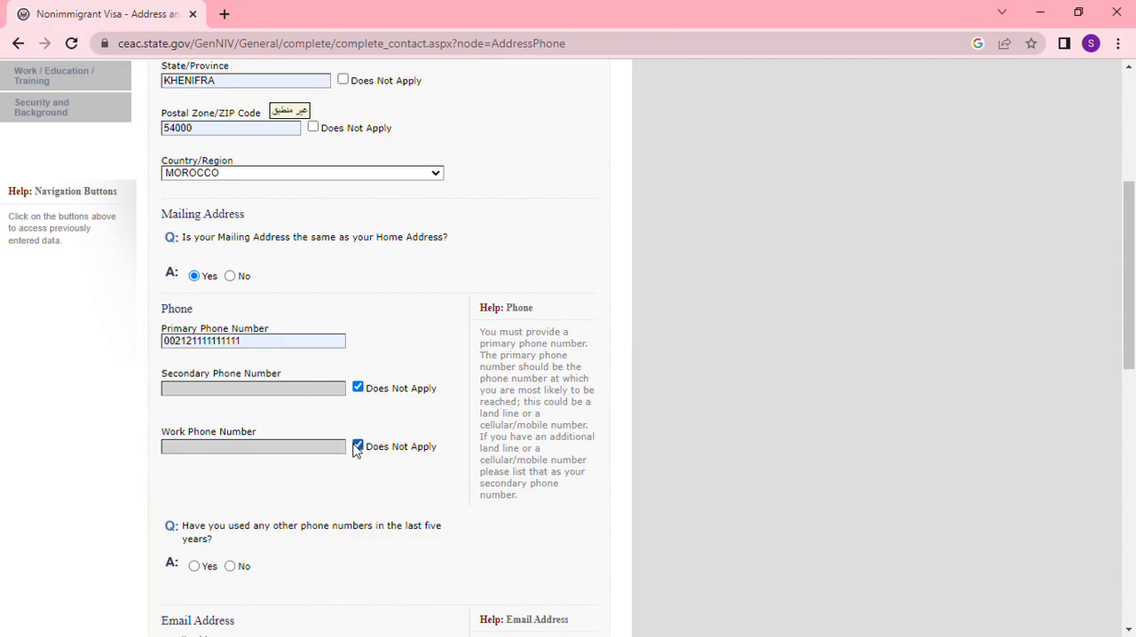
{"action": "scroll", "coordinate": [360, 462], "scroll_direction": "down", "scroll_amount": 2}
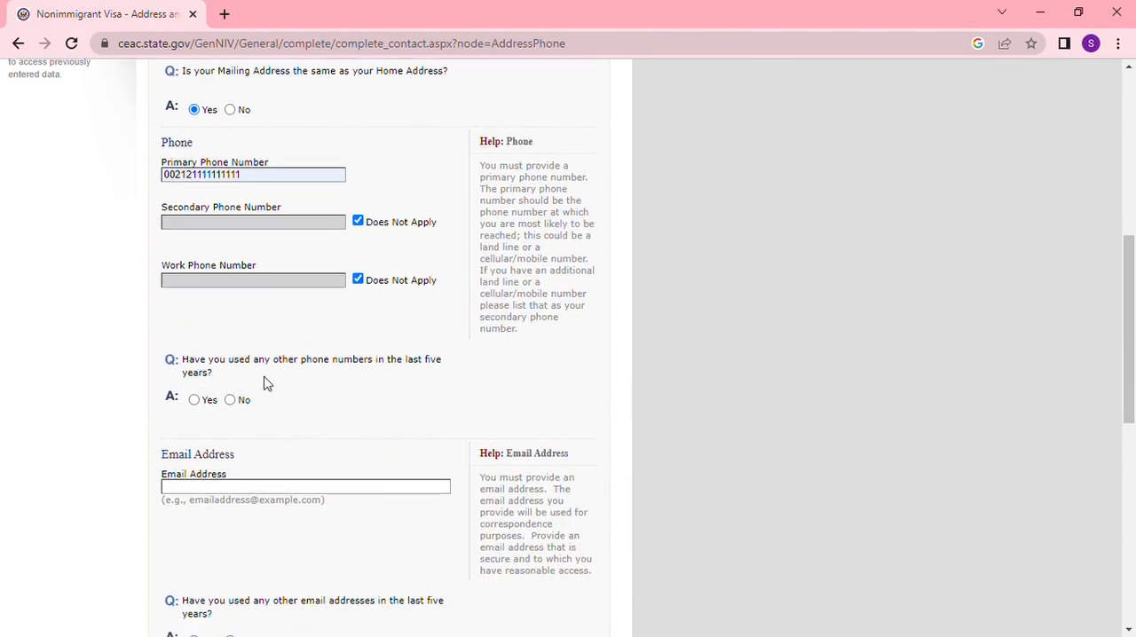
{"action": "left_click", "coordinate": [230, 400]}
- Enter the applicant's email address and answer No to having used other email addresses in the last five years
{"action": "scroll", "coordinate": [320, 443], "scroll_direction": "down", "scroll_amount": 1}
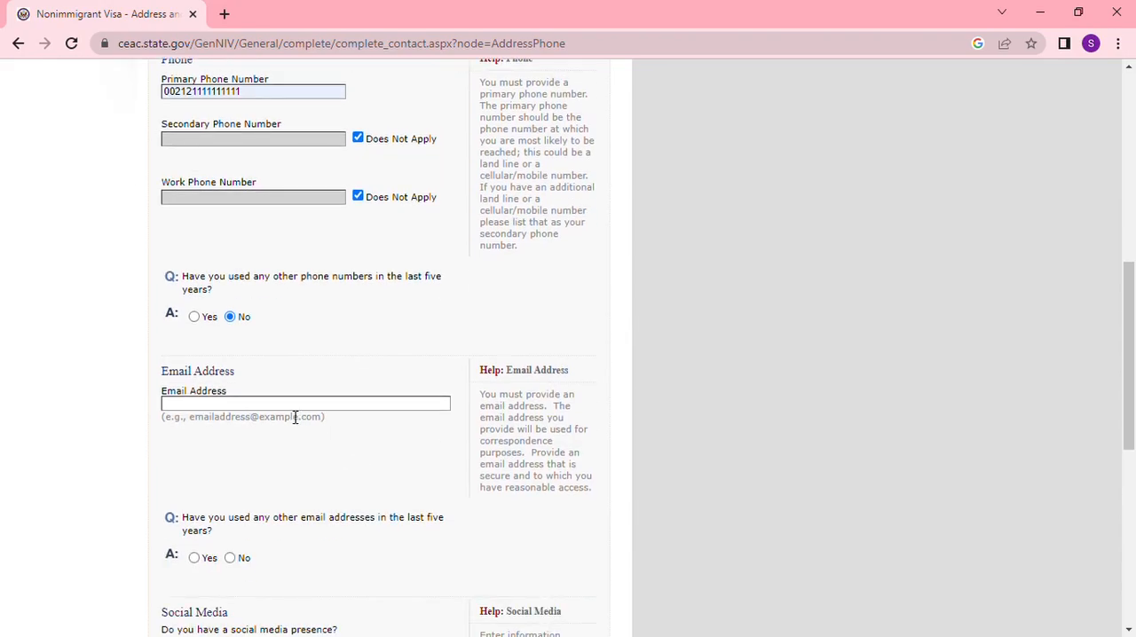
{"action": "left_click", "coordinate": [294, 409]}
{"action": "scroll", "coordinate": [413, 481], "scroll_direction": "down", "scroll_amount": 1}
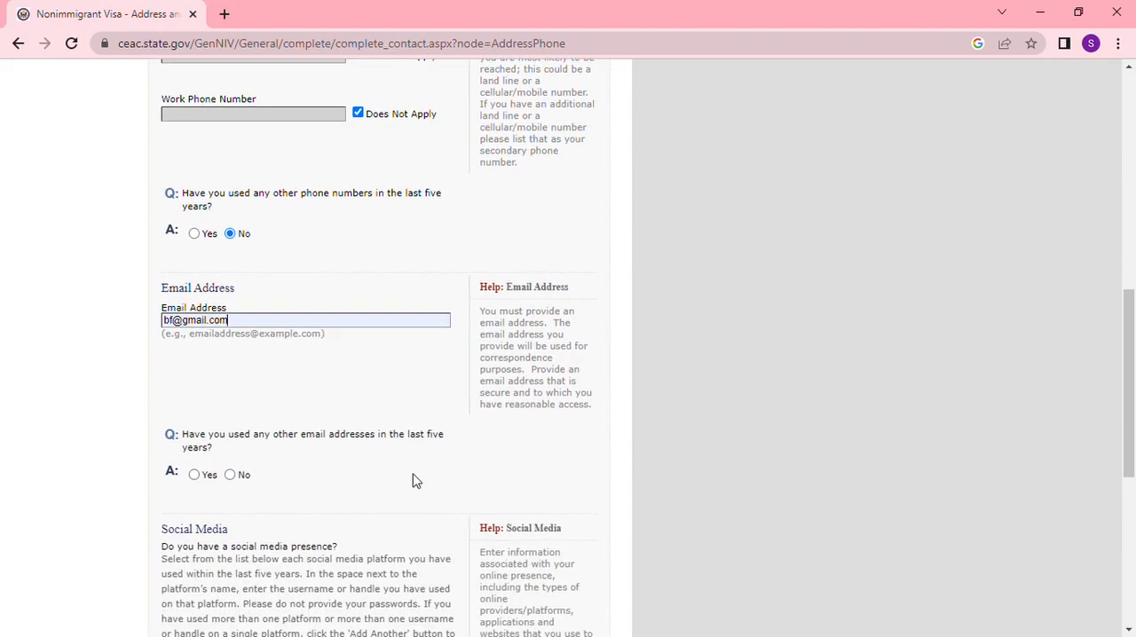
{"action": "scroll", "coordinate": [228, 444], "scroll_direction": "up", "scroll_amount": 5}
{"action": "scroll", "coordinate": [277, 456], "scroll_direction": "down", "scroll_amount": 3}
{"action": "scroll", "coordinate": [275, 456], "scroll_direction": "down", "scroll_amount": 1}
{"action": "scroll", "coordinate": [220, 451], "scroll_direction": "down", "scroll_amount": 1}
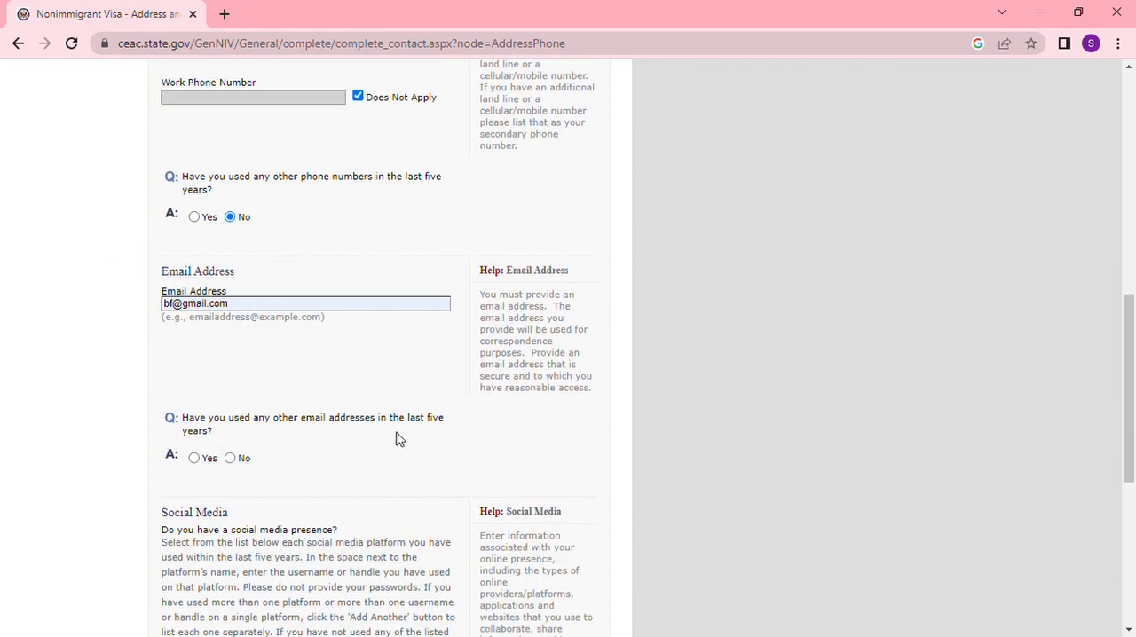
{"action": "left_click", "coordinate": [230, 459]}
- Add FACEBOOK with the applicant's social media identifier, answer No to other websites or applications, and continue to Passport
{"action": "scroll", "coordinate": [332, 471], "scroll_direction": "down", "scroll_amount": 2}
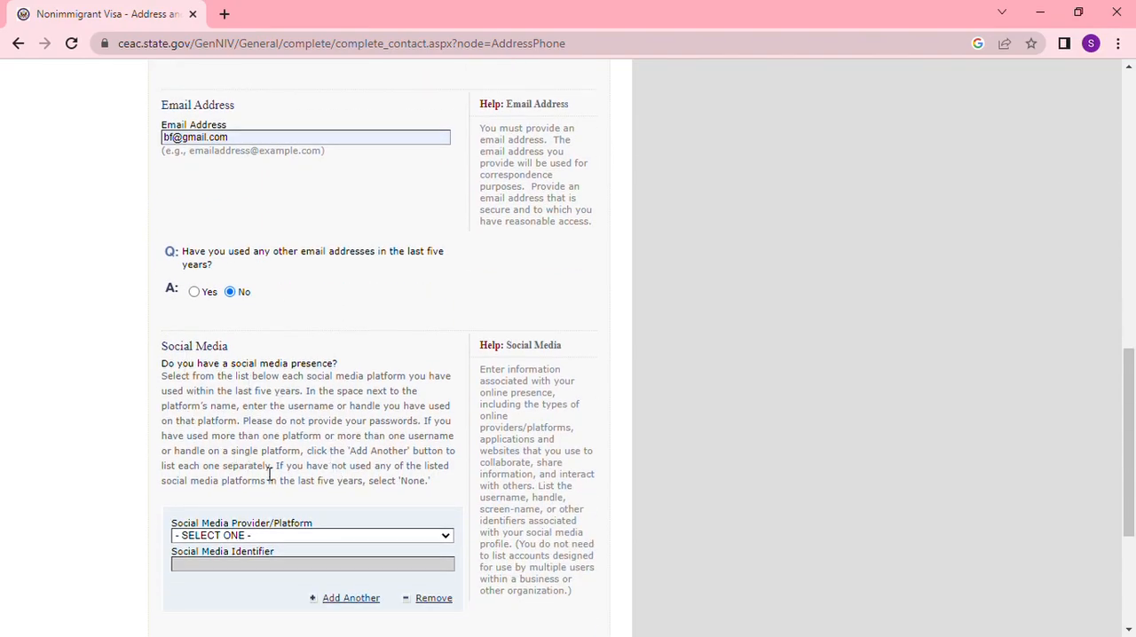
{"action": "scroll", "coordinate": [384, 498], "scroll_direction": "up", "scroll_amount": 4}
{"action": "scroll", "coordinate": [391, 493], "scroll_direction": "down", "scroll_amount": 5}
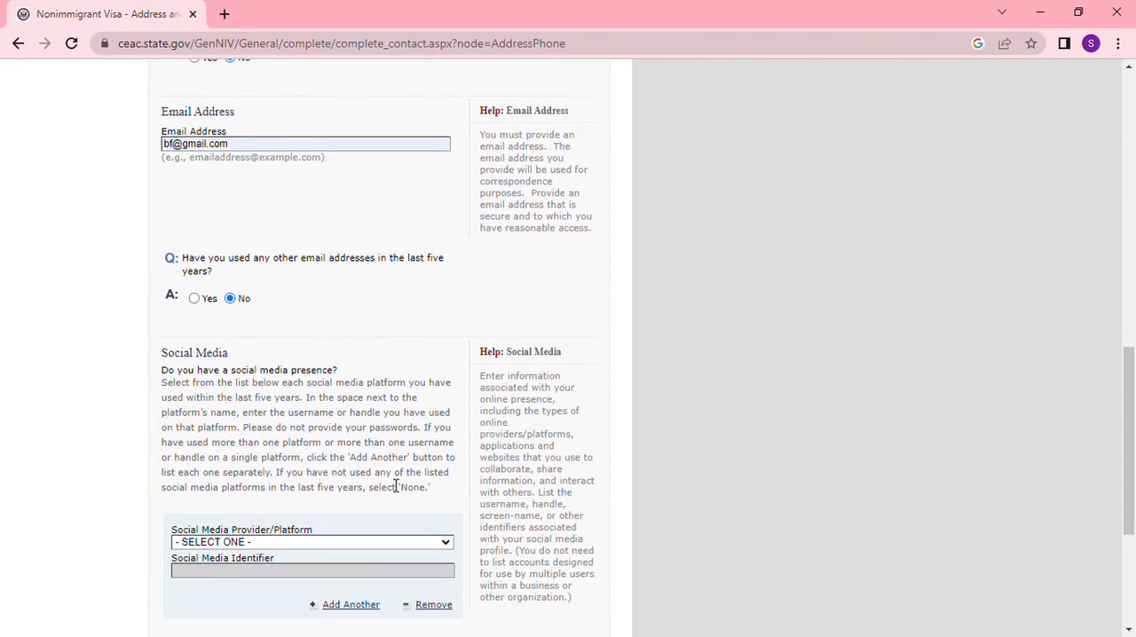
{"action": "left_click", "coordinate": [441, 460]}
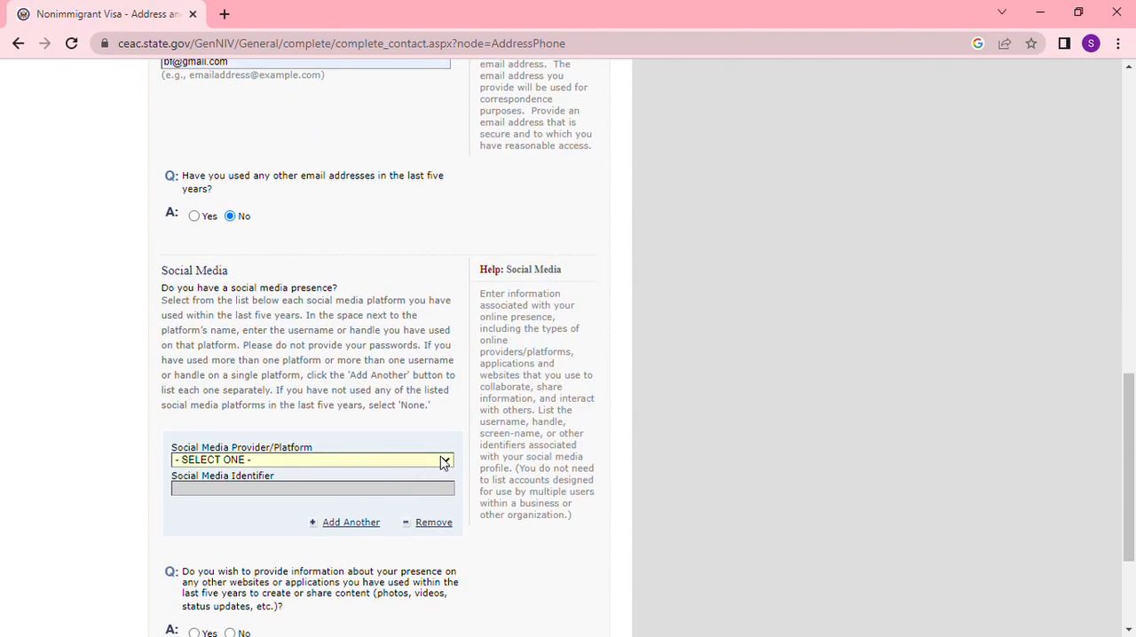
{"action": "key", "text": "f"}
{"action": "scroll", "coordinate": [355, 418], "scroll_direction": "down", "scroll_amount": 1}
{"action": "scroll", "coordinate": [355, 421], "scroll_direction": "up", "scroll_amount": 3}
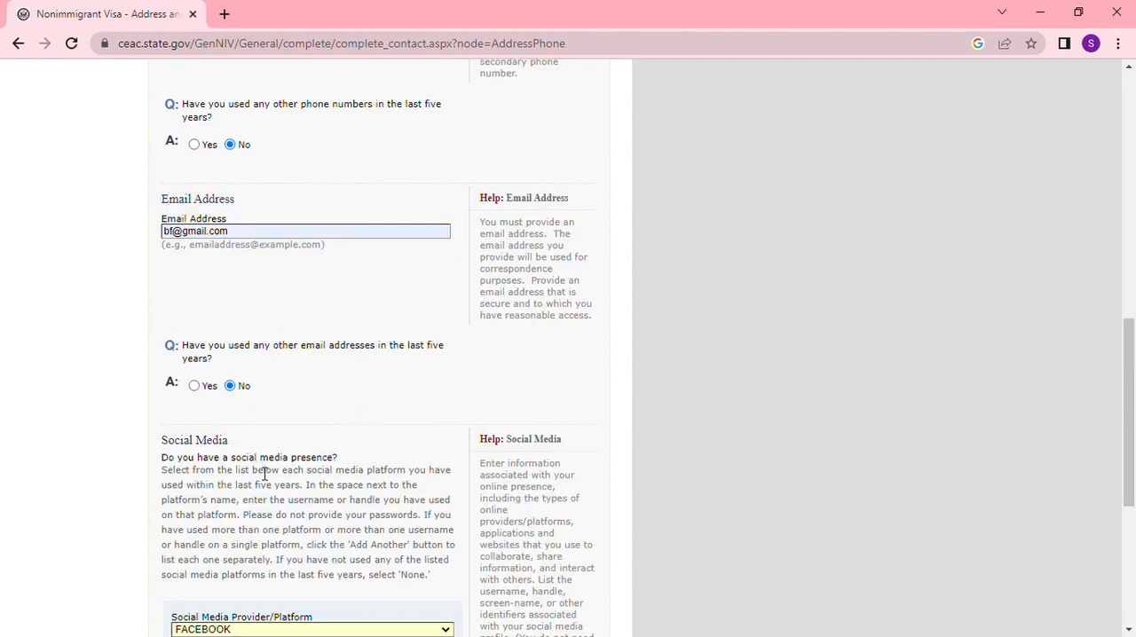
{"action": "scroll", "coordinate": [263, 472], "scroll_direction": "down", "scroll_amount": 4}
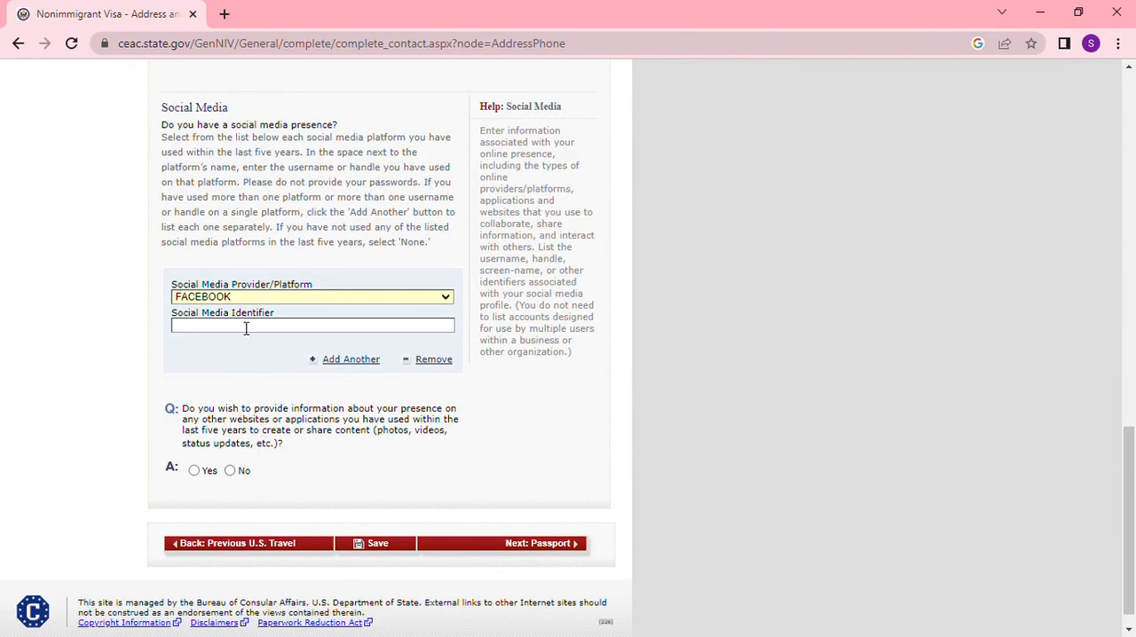
{"action": "type", "text": "BF"}
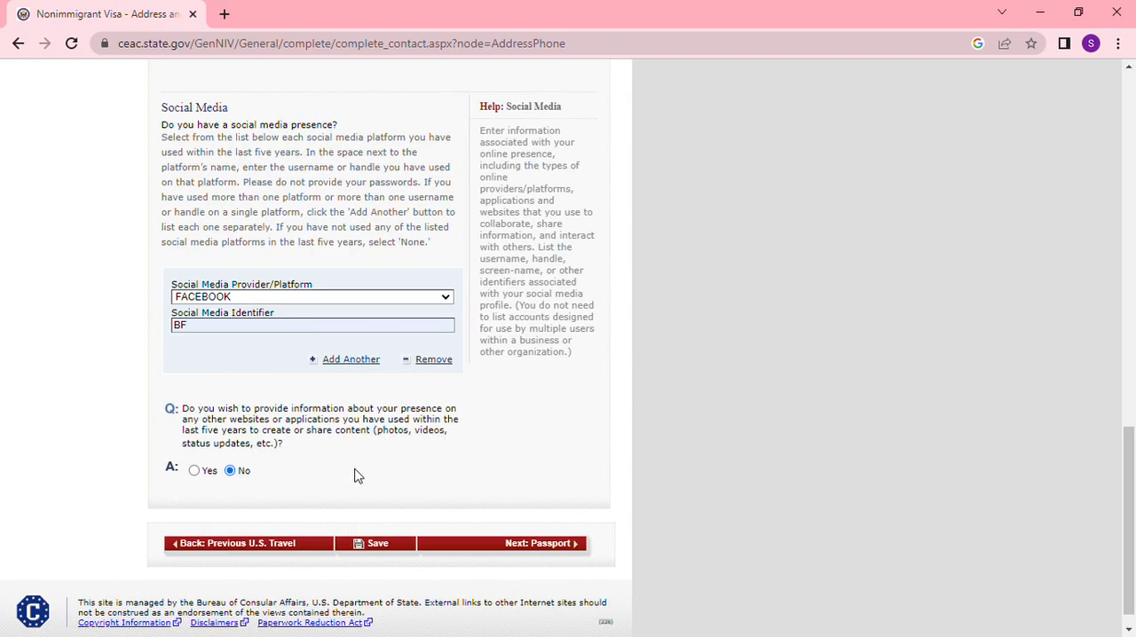
{"action": "left_click", "coordinate": [540, 544]}
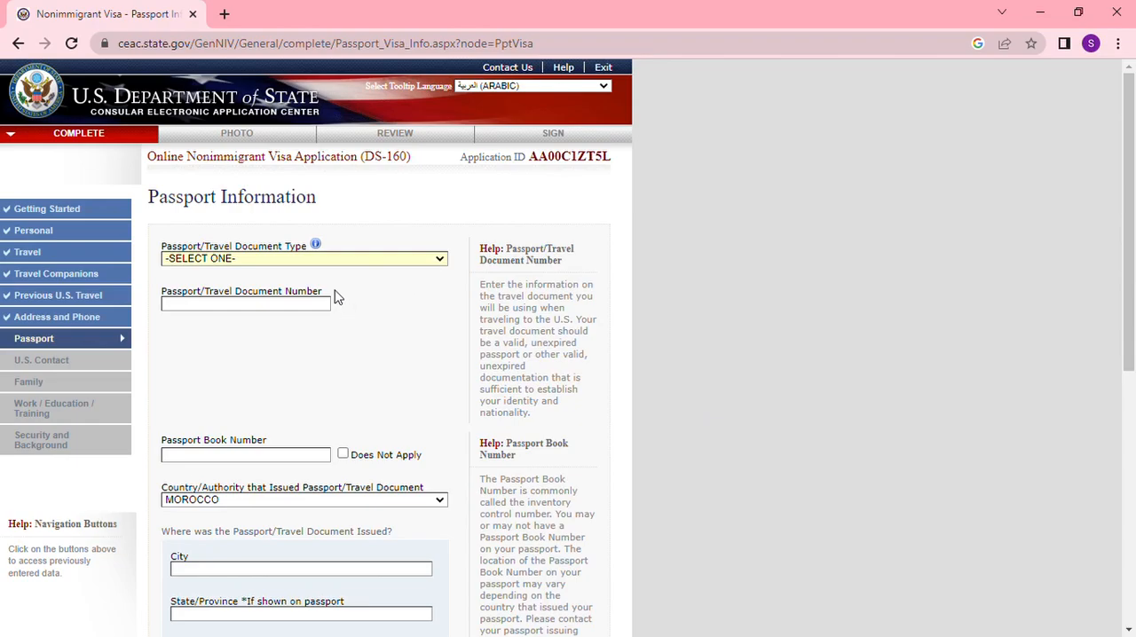
- Set the travel document type to OFFICIAL, enter the passport number, and mark the passport book number as Does Not Apply
{"action": "left_click", "coordinate": [302, 304]}
{"action": "key", "text": "ctrl+v"}
{"action": "scroll", "coordinate": [311, 409], "scroll_direction": "down", "scroll_amount": 1}
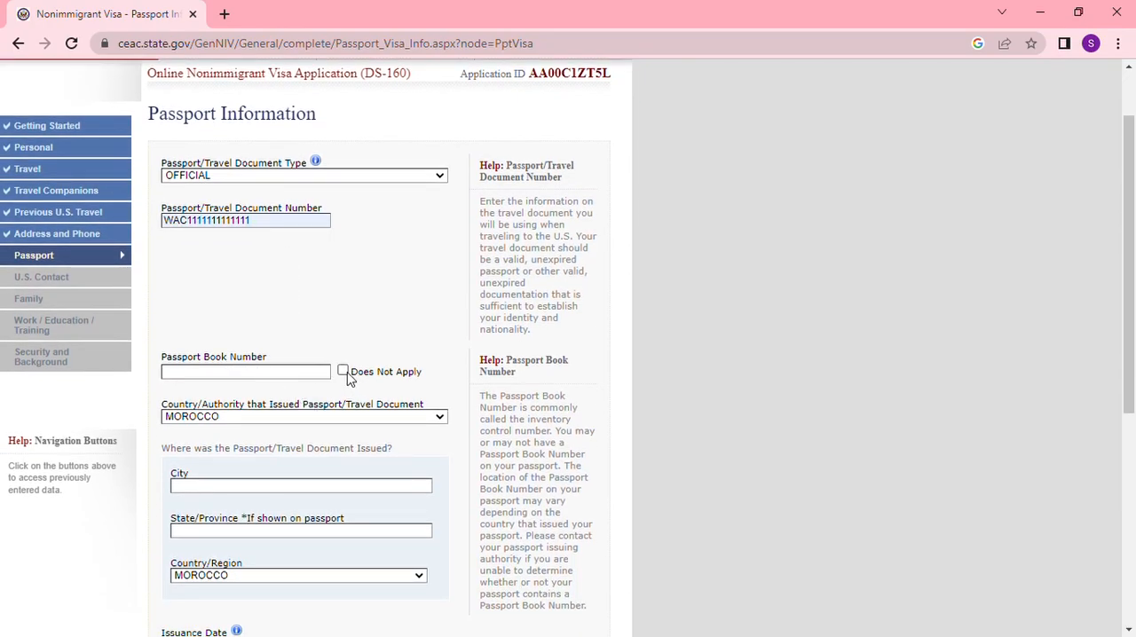
{"action": "left_click", "coordinate": [344, 371]}
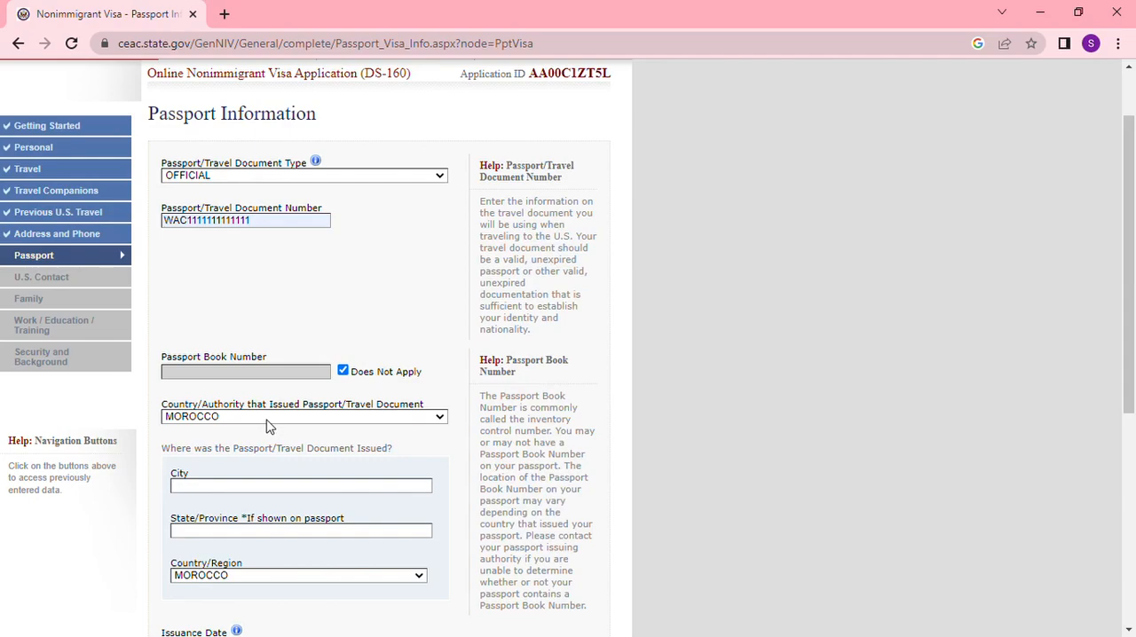
- Enter KHENIFRA as both the city and the state/province where the passport was issued
{"action": "scroll", "coordinate": [266, 426], "scroll_direction": "down", "scroll_amount": 1}
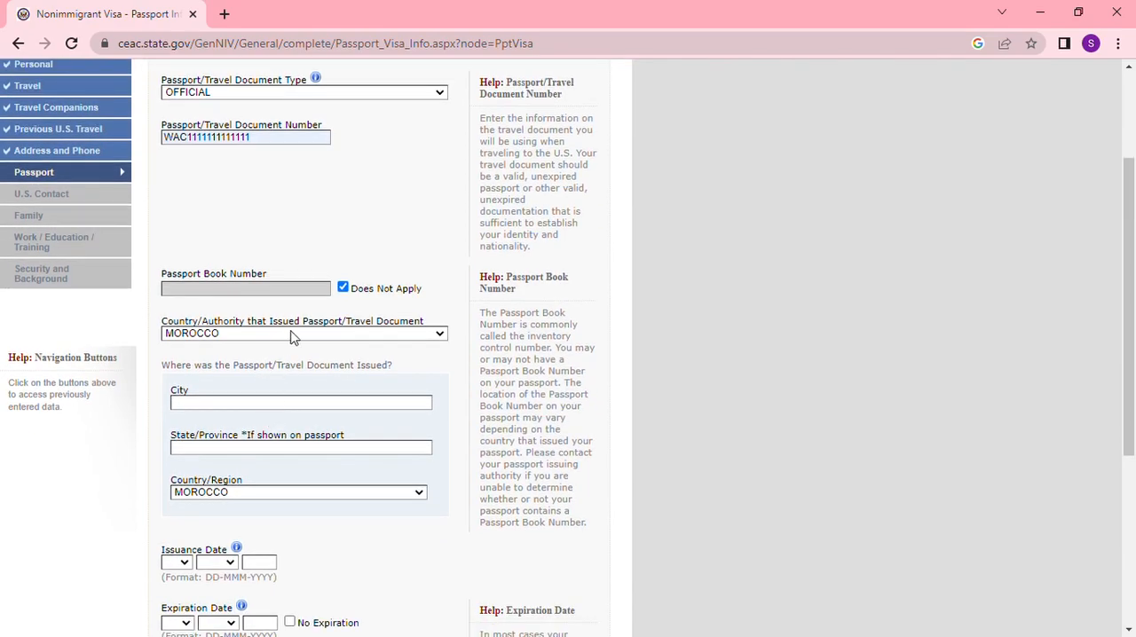
{"action": "left_click", "coordinate": [236, 403]}
{"action": "type", "text": "KHENIFRA"}
{"action": "type", "text": "KHENIFRA"}
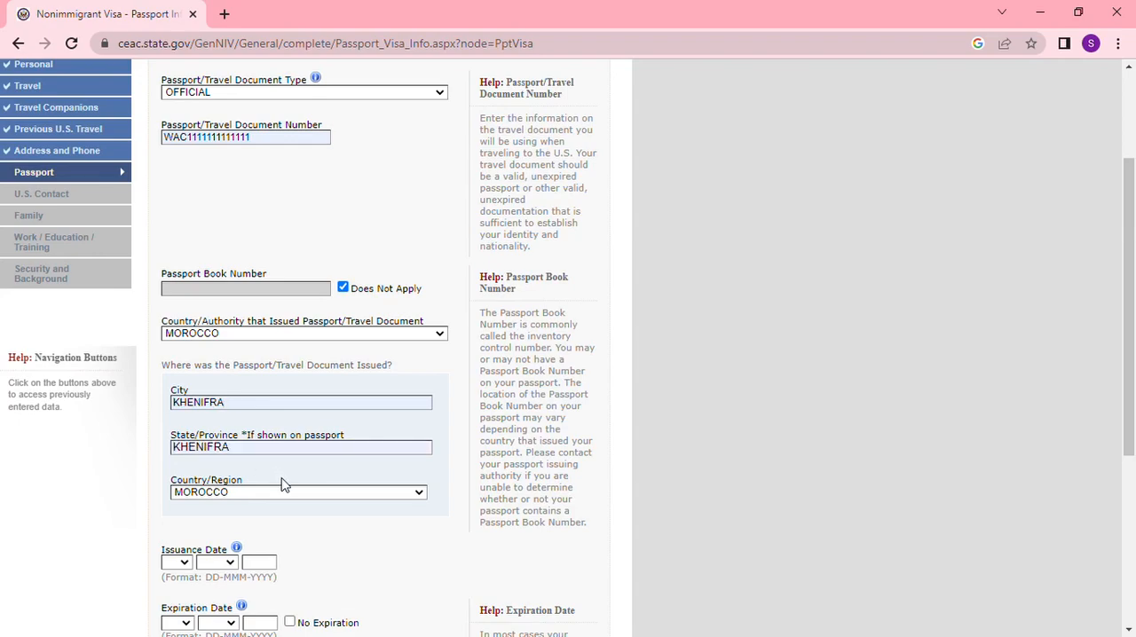
- Set the passport issuance date's day to 01 and its year to 2021
{"action": "scroll", "coordinate": [317, 448], "scroll_direction": "down", "scroll_amount": 2}
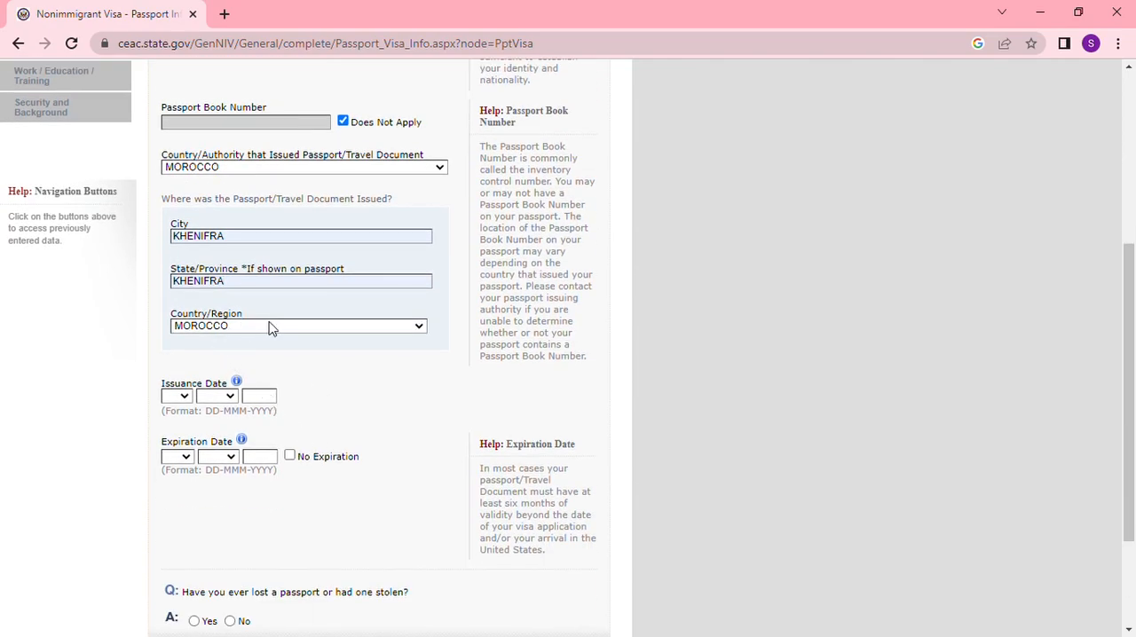
{"action": "left_click", "coordinate": [188, 398]}
{"action": "type", "text": "01"}
{"action": "key", "text": "Tab"}
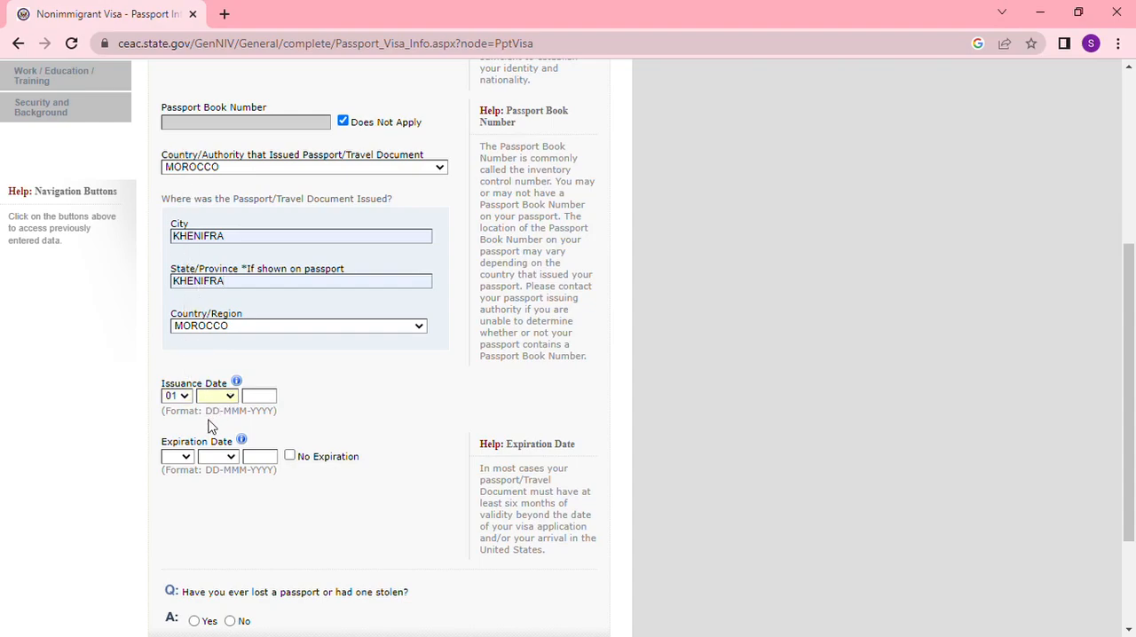
{"action": "left_click", "coordinate": [264, 401]}
{"action": "type", "text": "2021"}
- Set the passport expiration date to 01-JAN-2026
{"action": "left_click", "coordinate": [187, 457]}
{"action": "type", "text": "01"}
{"action": "type", "text": "j"}
{"action": "left_click", "coordinate": [259, 460]}
{"action": "type", "text": "2026"}
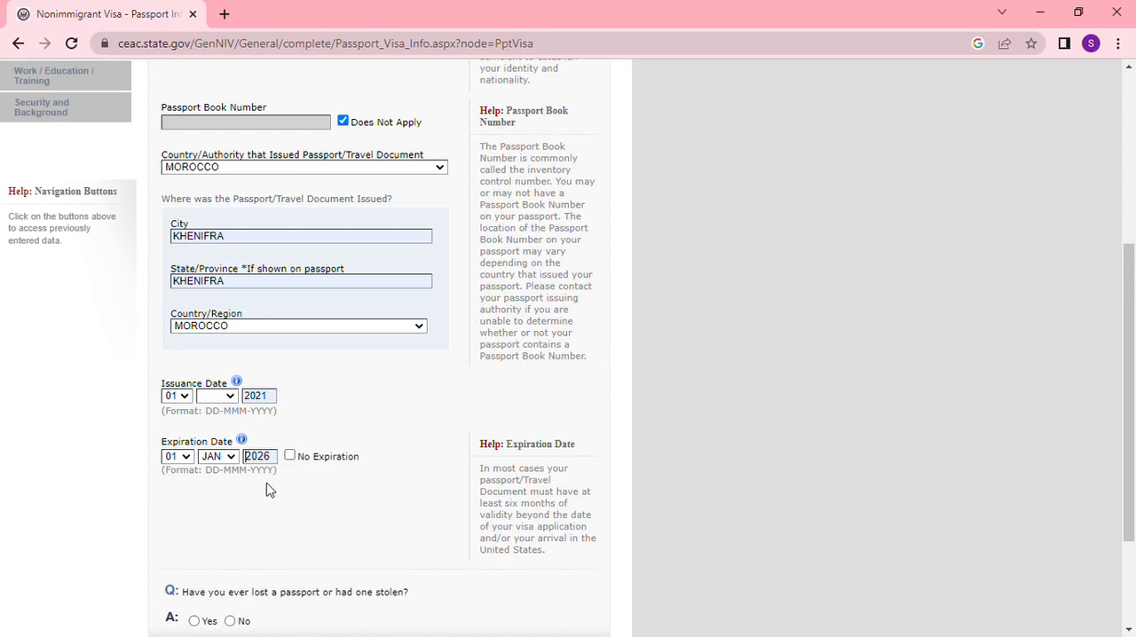
- Answer No to ever having lost a passport or had one stolen, and try to continue to U.S. Contact
{"action": "scroll", "coordinate": [350, 485], "scroll_direction": "down", "scroll_amount": 3}
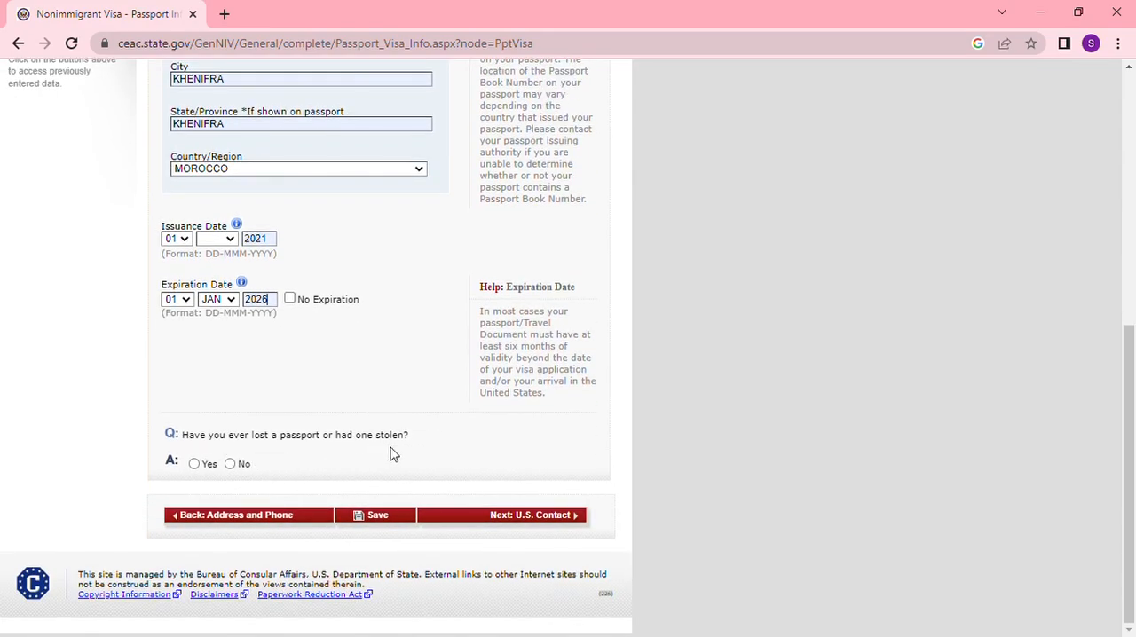
{"action": "left_click", "coordinate": [230, 464]}
{"action": "left_click", "coordinate": [519, 526]}
- Set the passport issuance month to JAN and continue to U.S. Contact
{"action": "scroll", "coordinate": [591, 345], "scroll_direction": "up", "scroll_amount": 2}
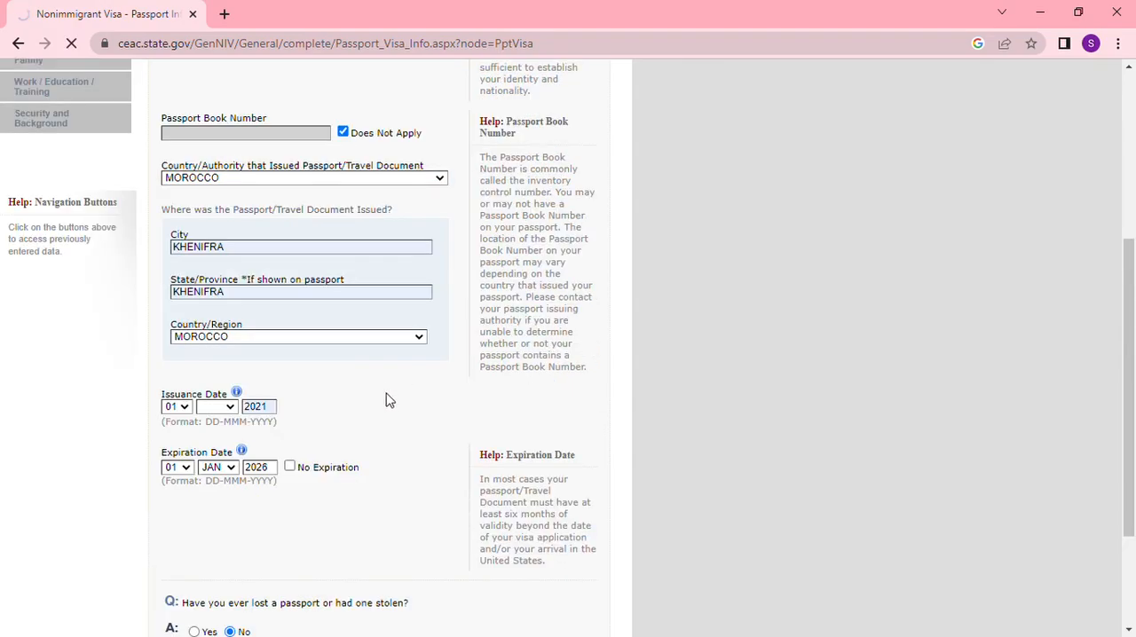
{"action": "scroll", "coordinate": [385, 398], "scroll_direction": "up", "scroll_amount": 1}
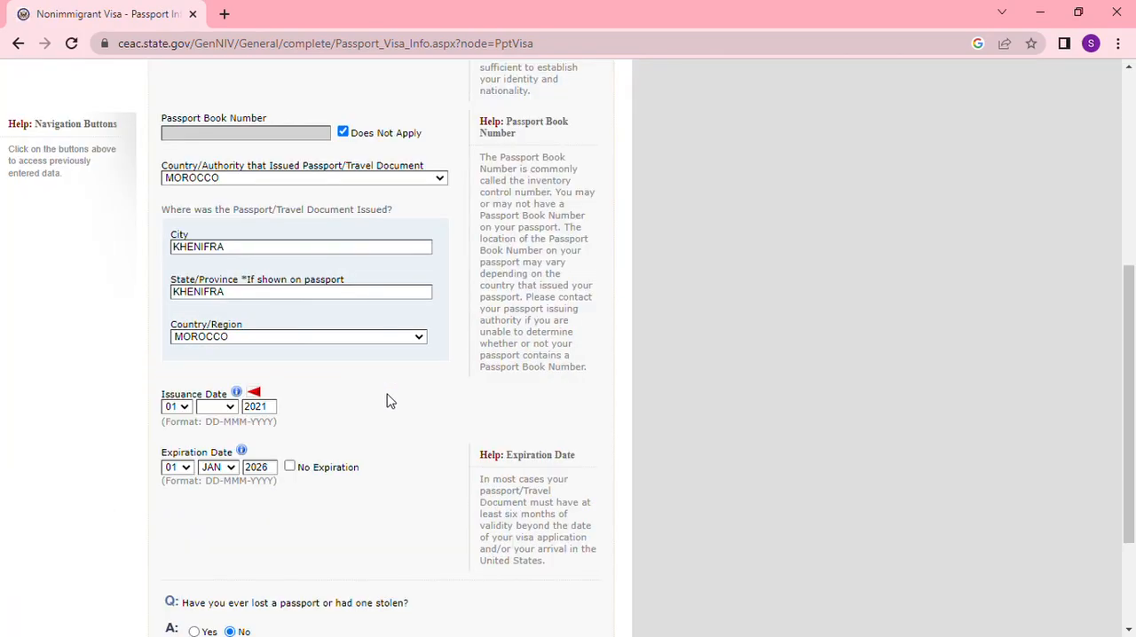
{"action": "left_click", "coordinate": [228, 409]}
{"action": "key", "text": "j"}
{"action": "scroll", "coordinate": [657, 463], "scroll_direction": "down", "scroll_amount": 2}
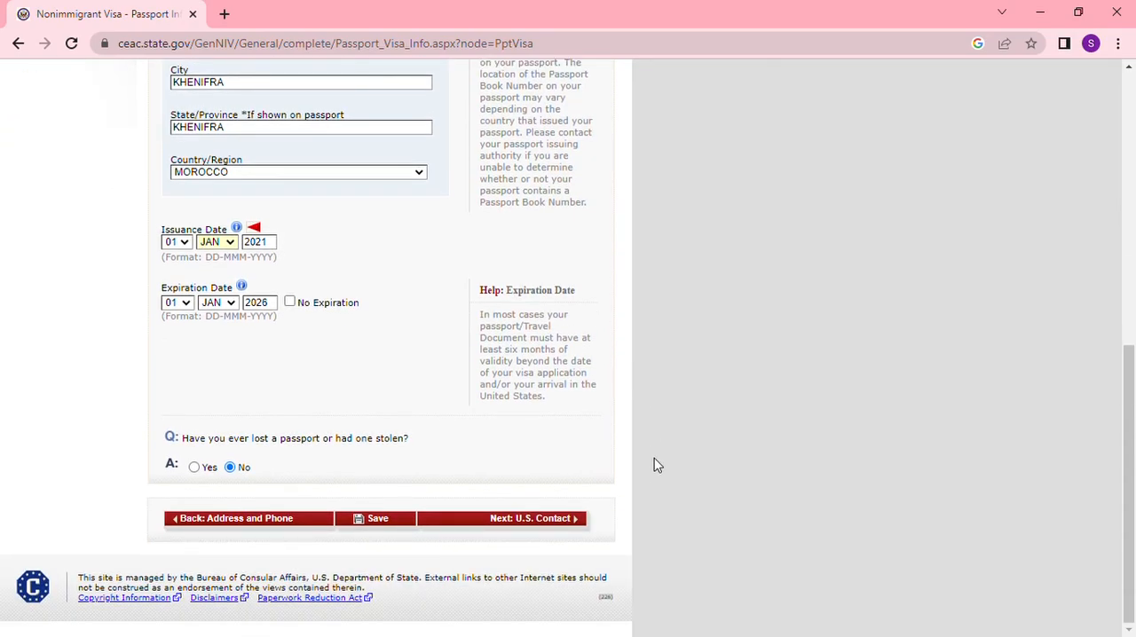
{"action": "left_click", "coordinate": [563, 519]}
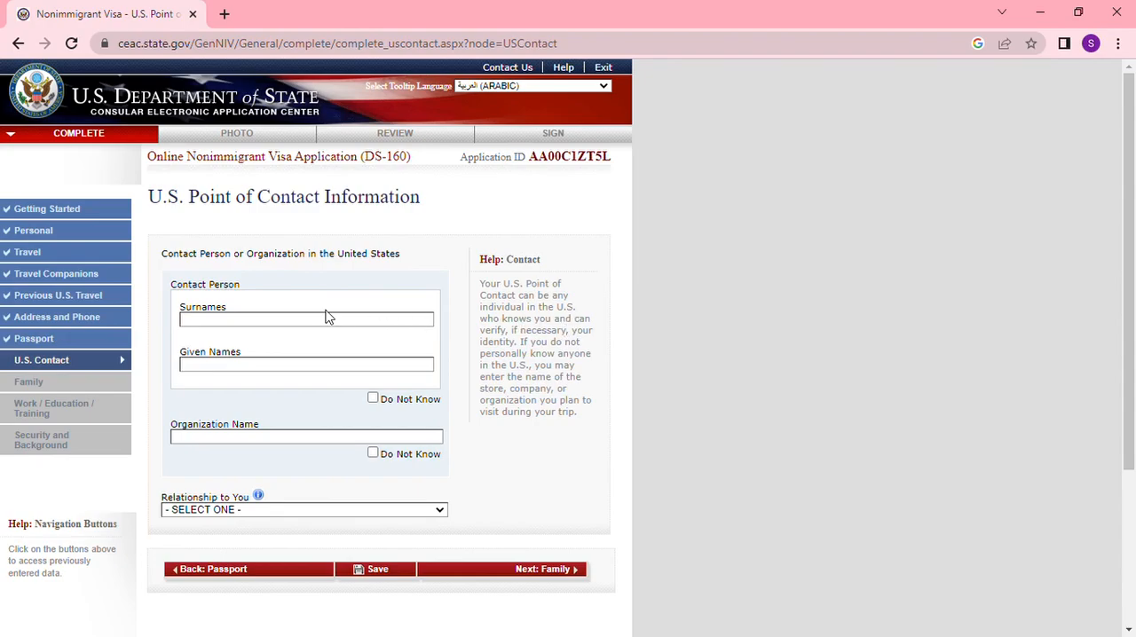
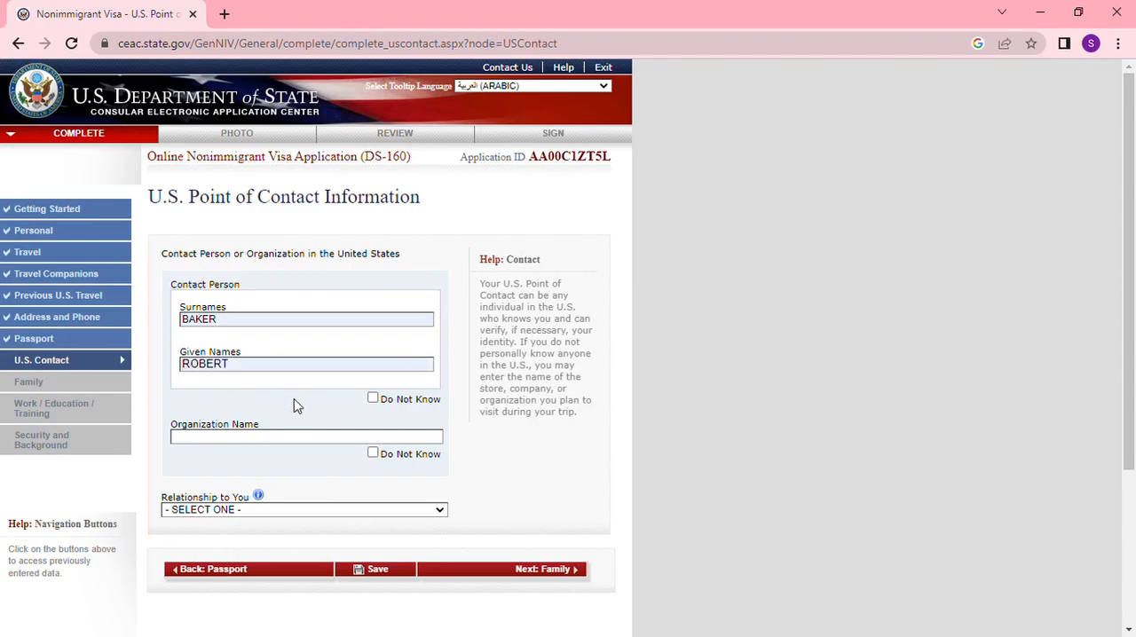
- Enter the U.S. contact person's surname and given name, and mark the organization name as Do Not Know
{"action": "left_click", "coordinate": [373, 453]}
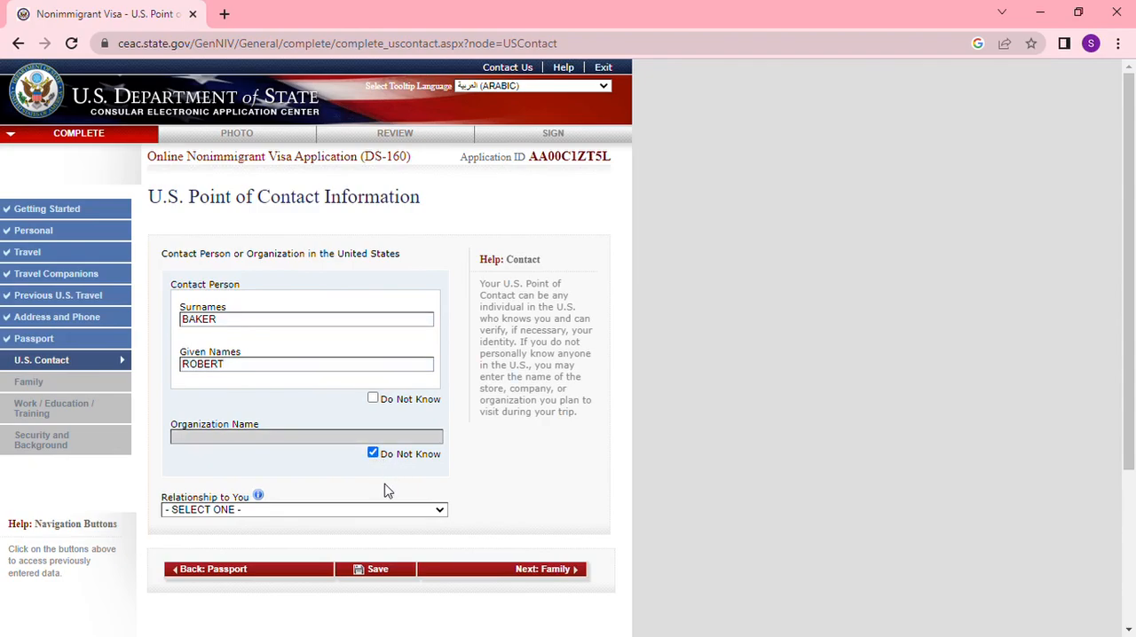
- Set the contact's relationship to the applicant to SPOUSE and try to continue to Family
{"action": "scroll", "coordinate": [385, 489], "scroll_direction": "down", "scroll_amount": 1}
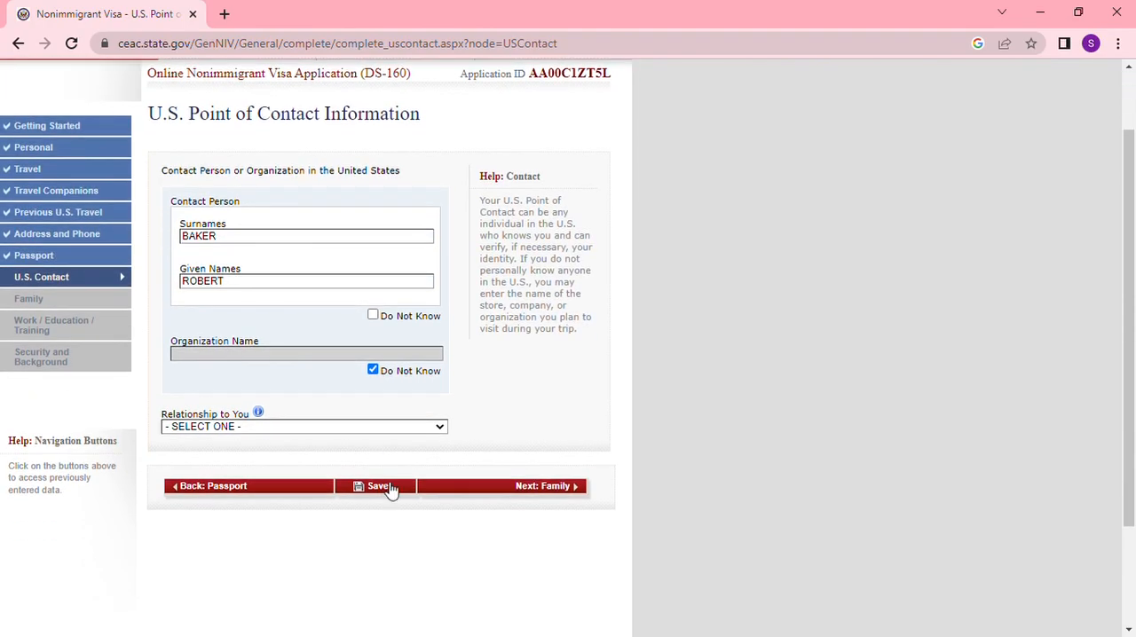
{"action": "left_click", "coordinate": [298, 471]}
{"action": "left_click", "coordinate": [548, 488]}
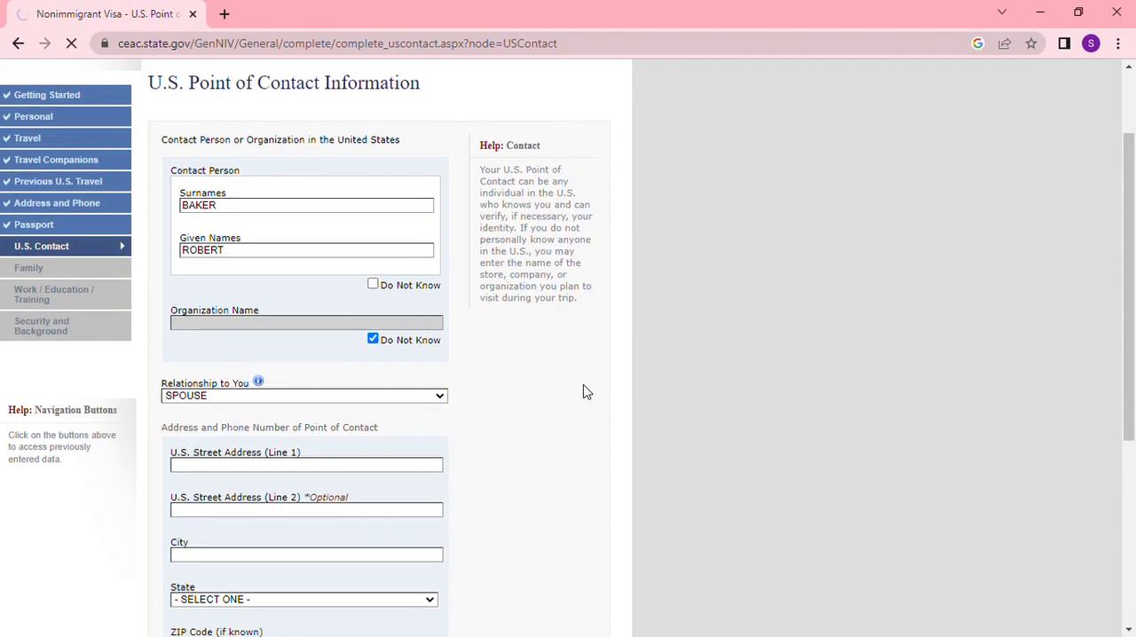
{"action": "scroll", "coordinate": [532, 377], "scroll_direction": "down", "scroll_amount": 4}
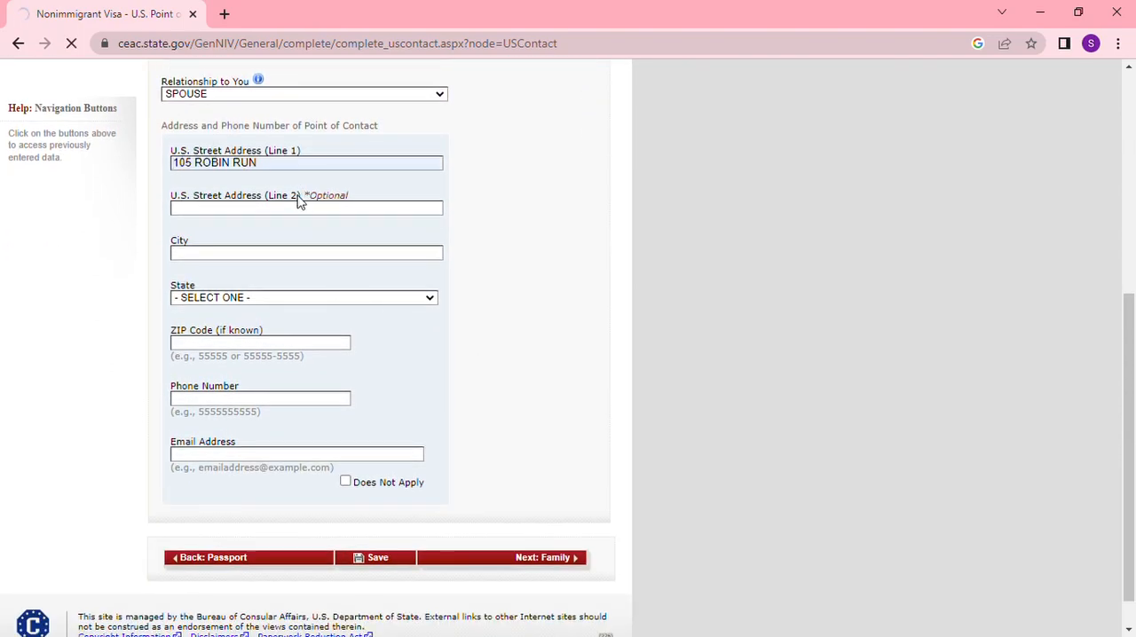
{"action": "type", "text": "INDIANAPOLIS"}
{"action": "key", "text": "Tab"}
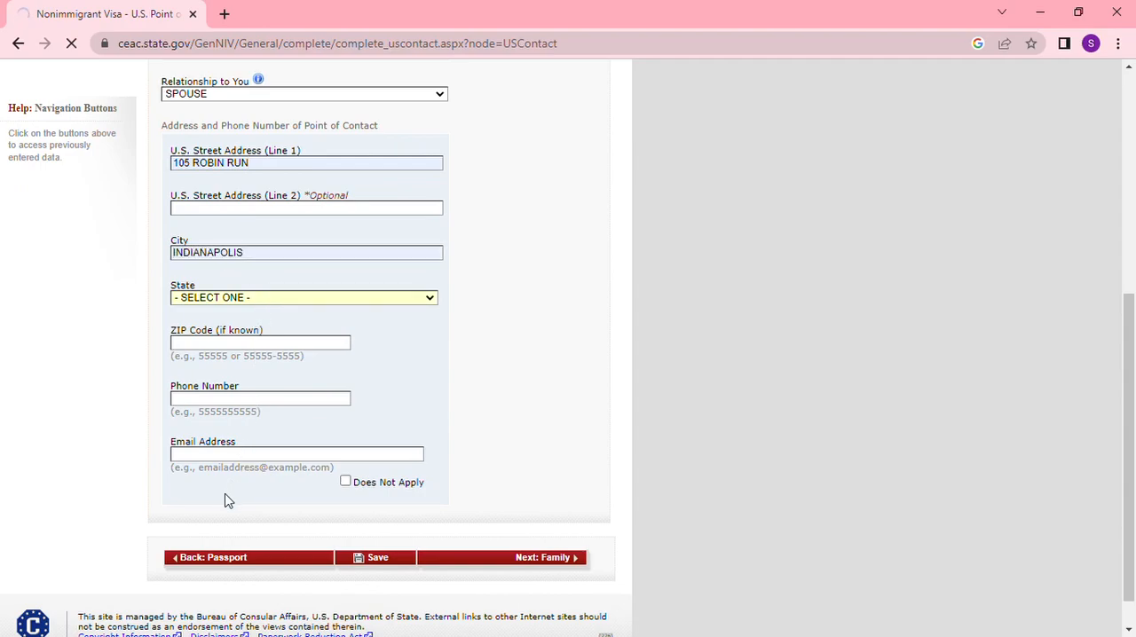
{"action": "type", "text": "indiana"}
{"action": "key", "text": "Tab"}
{"action": "type", "text": "46221"}
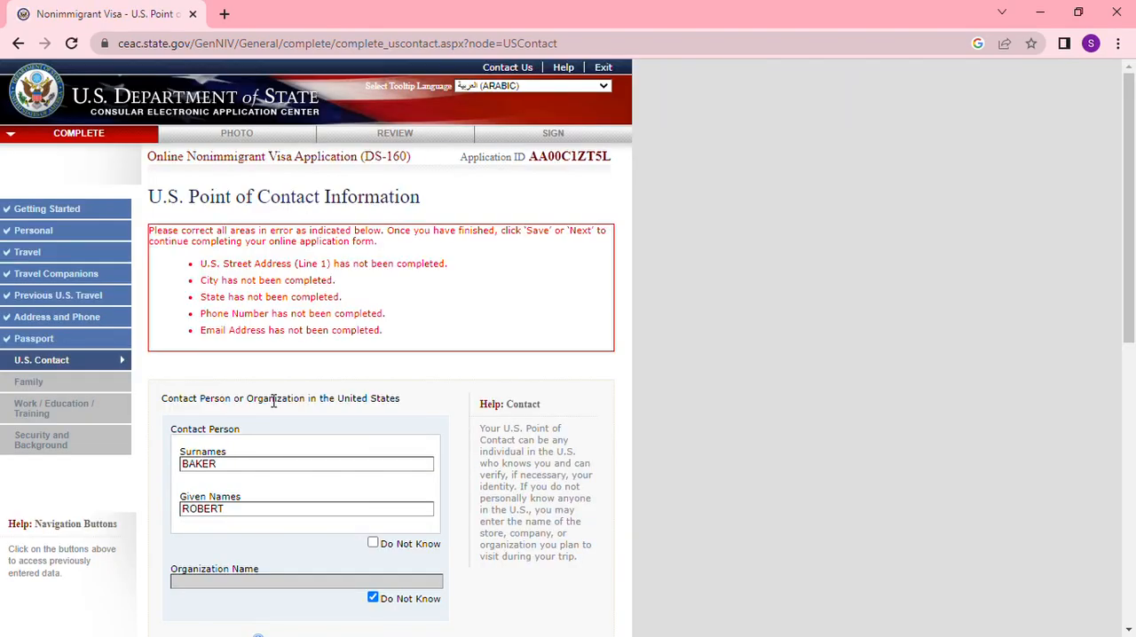
- Fill in the contact's U.S. street address, city, ZIP code and phone number, with INDIANA as the state
{"action": "scroll", "coordinate": [297, 384], "scroll_direction": "down", "scroll_amount": 5}
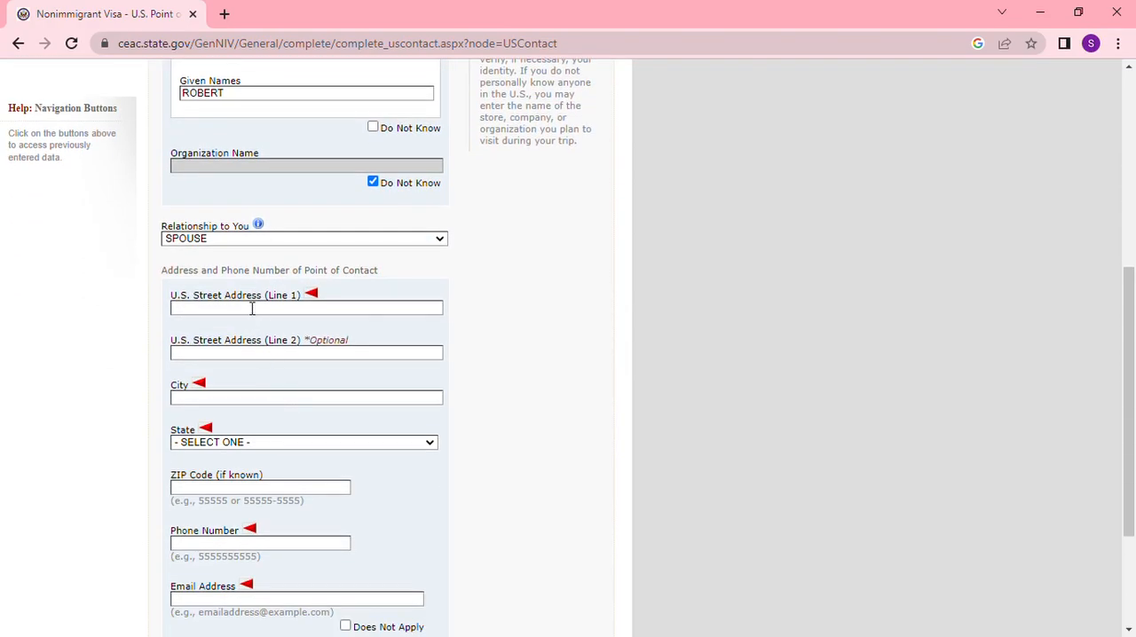
{"action": "key", "text": "Tab"}
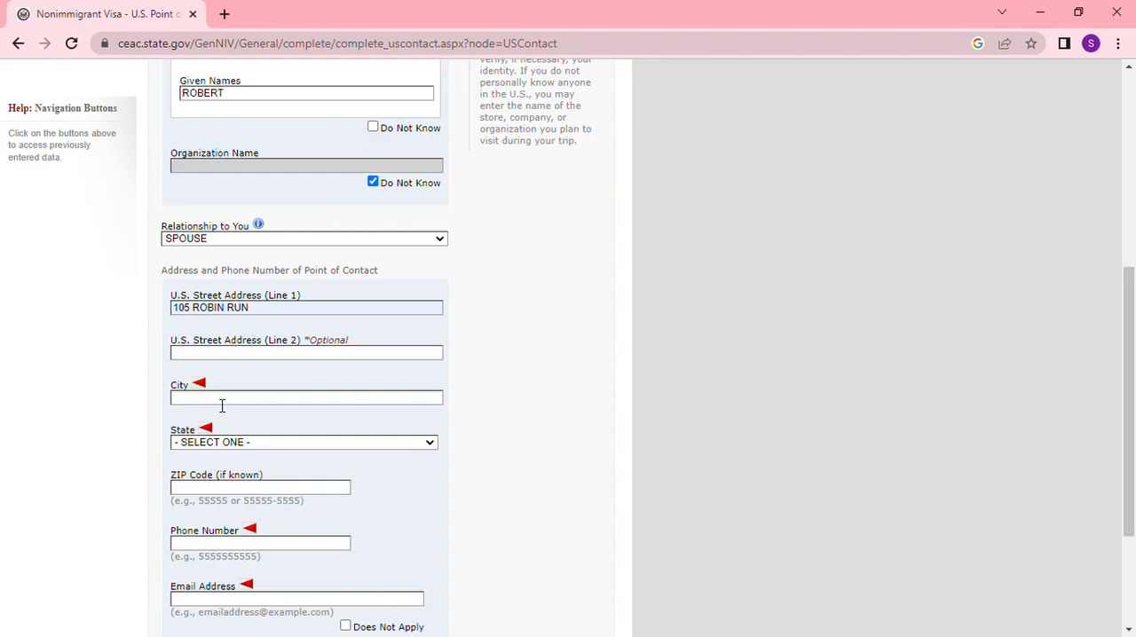
{"action": "left_click", "coordinate": [222, 400]}
{"action": "type", "text": "INDIANAPOLIS"}
{"action": "key", "text": "Tab"}
{"action": "type", "text": "indiana"}
{"action": "scroll", "coordinate": [256, 459], "scroll_direction": "down", "scroll_amount": 2}
{"action": "type", "text": "46221"}
{"action": "left_click", "coordinate": [249, 383]}
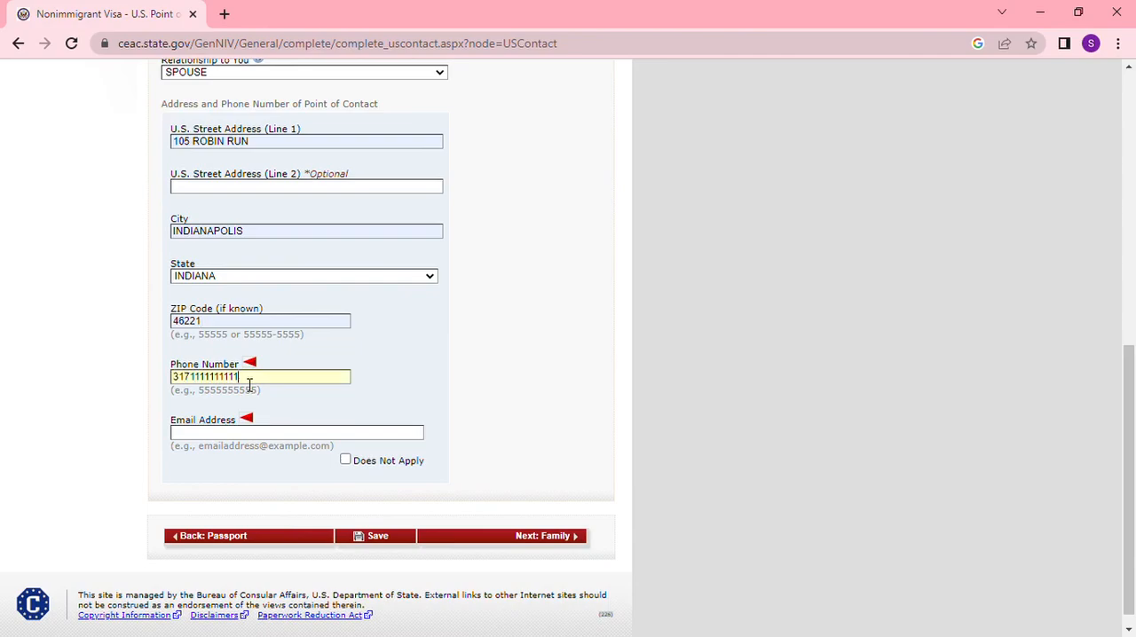
- Enter the U.S. contact's email address and continue to Family
{"action": "left_click", "coordinate": [228, 437]}
{"action": "key", "text": "ctrl+v"}
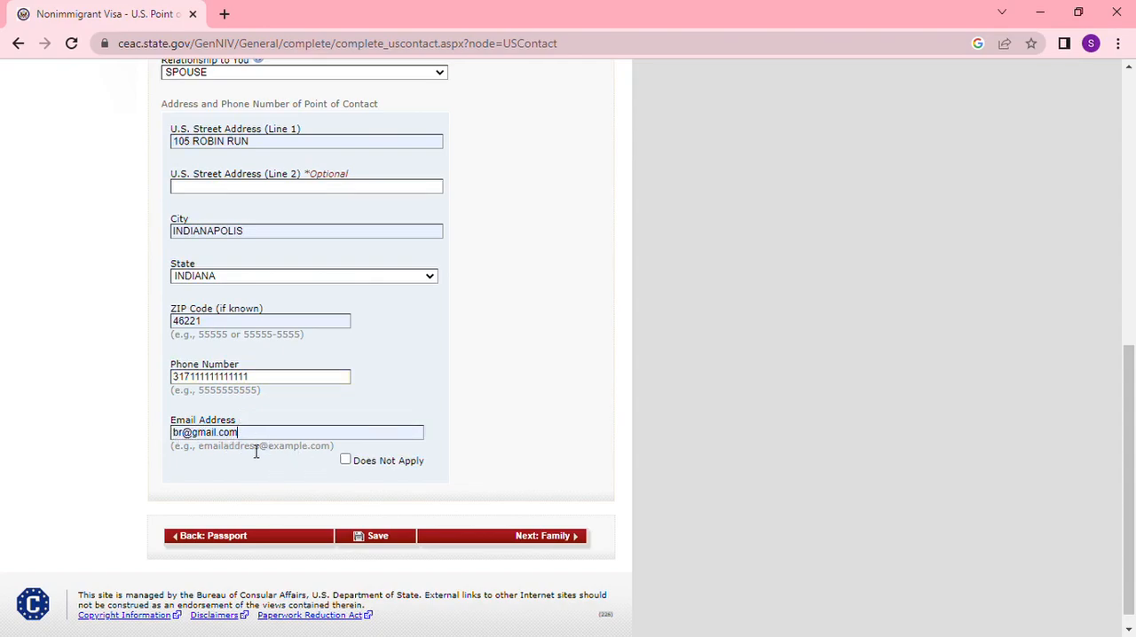
{"action": "left_click", "coordinate": [513, 538]}
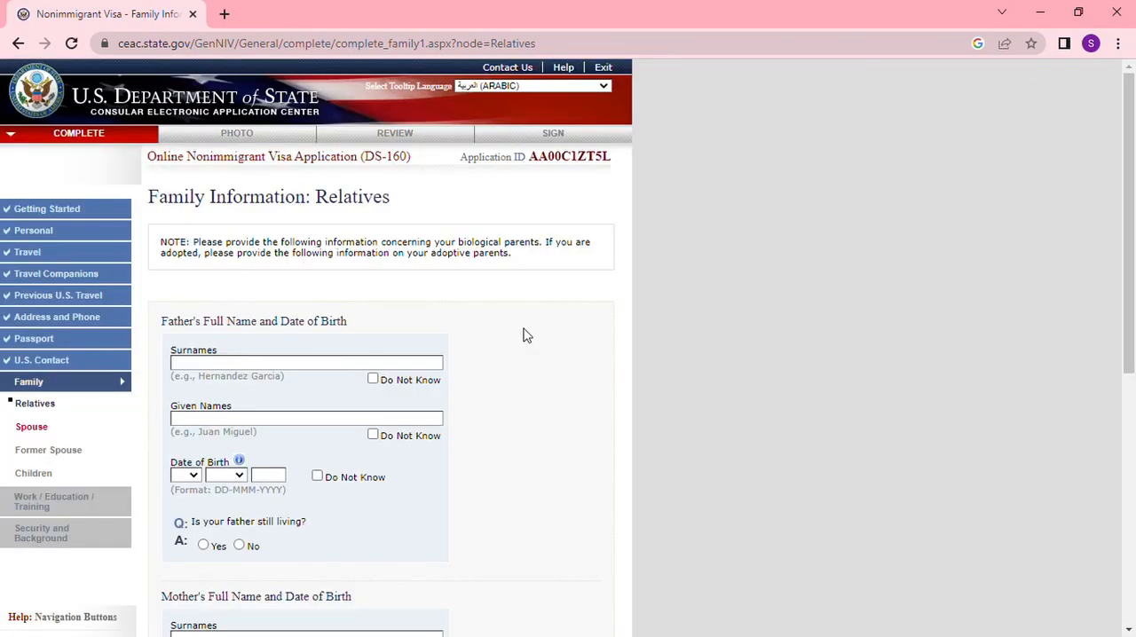
- Enter the father's surname and given name in the Relatives section
{"action": "scroll", "coordinate": [524, 334], "scroll_direction": "down", "scroll_amount": 1}
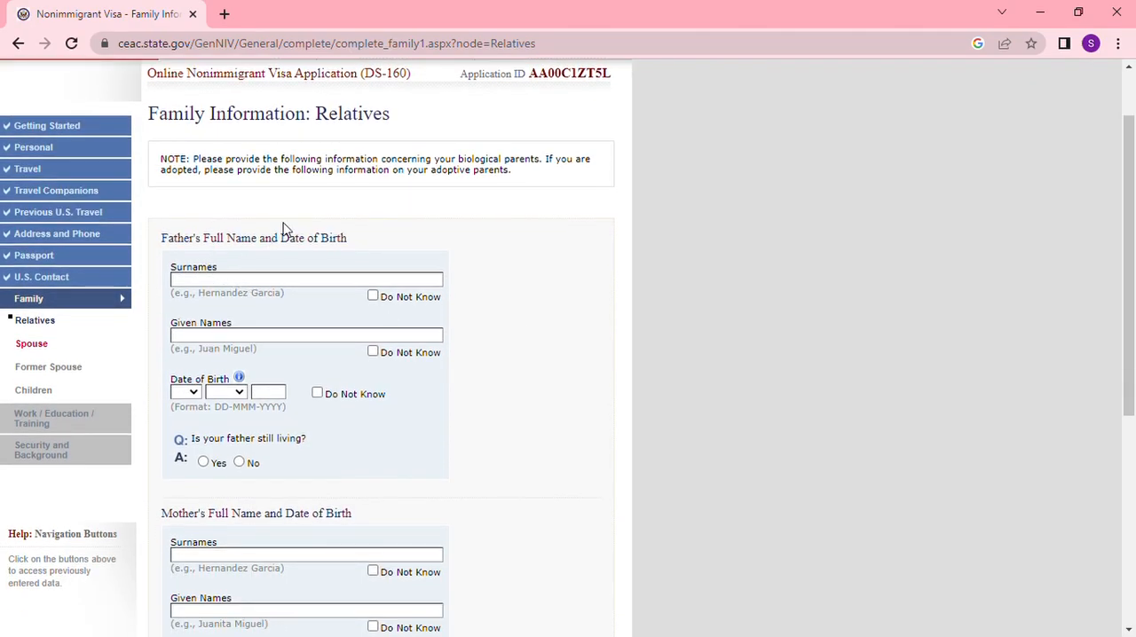
{"action": "scroll", "coordinate": [307, 236], "scroll_direction": "up", "scroll_amount": 1}
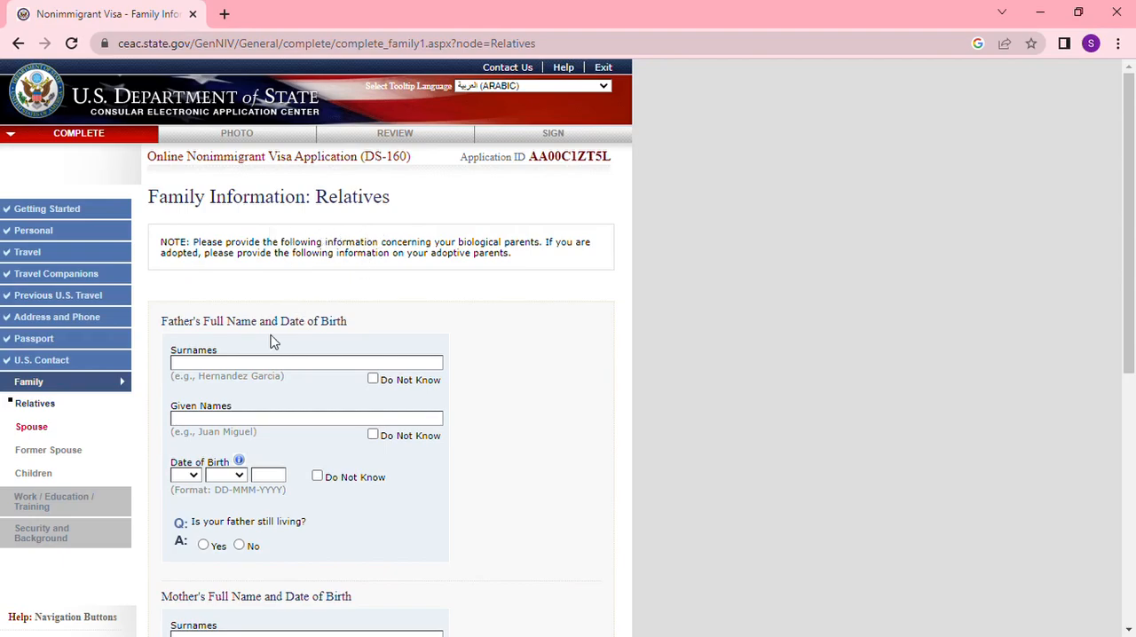
{"action": "left_click", "coordinate": [241, 366]}
{"action": "left_click", "coordinate": [275, 400]}
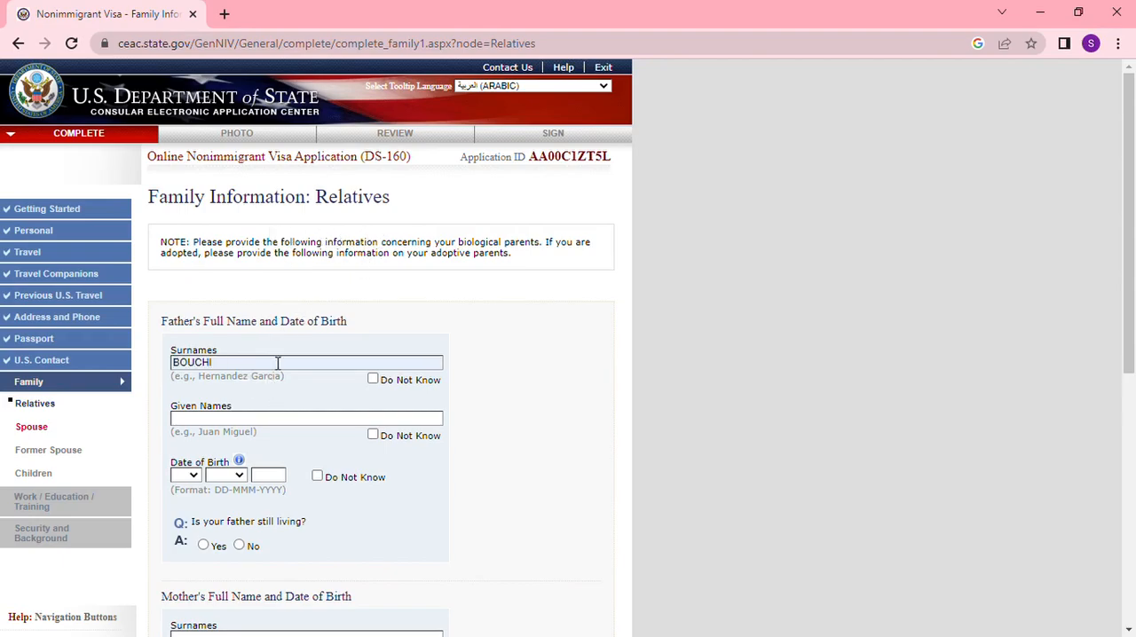
{"action": "left_click", "coordinate": [228, 421]}
{"action": "type", "text": "LAH"}
- Enter the father's full date of birth and answer Yes to whether he is still living
{"action": "scroll", "coordinate": [262, 435], "scroll_direction": "down", "scroll_amount": 2}
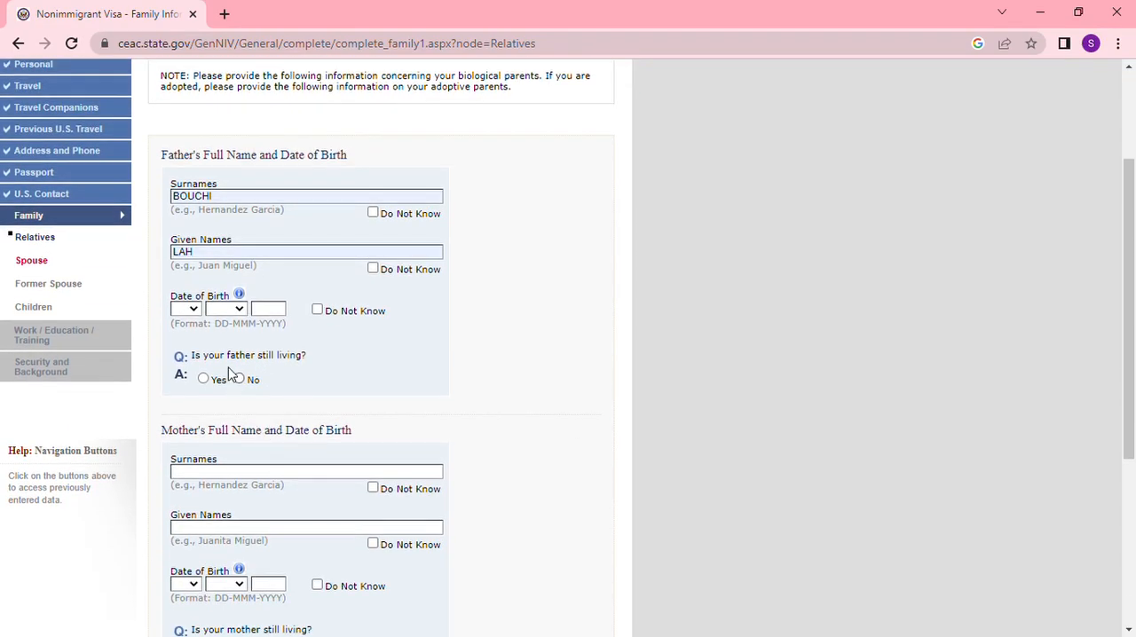
{"action": "left_click", "coordinate": [194, 310]}
{"action": "left_click", "coordinate": [186, 336]}
{"action": "left_click", "coordinate": [238, 311]}
{"action": "left_click", "coordinate": [220, 333]}
{"action": "left_click", "coordinate": [266, 310]}
{"action": "type", "text": "1960"}
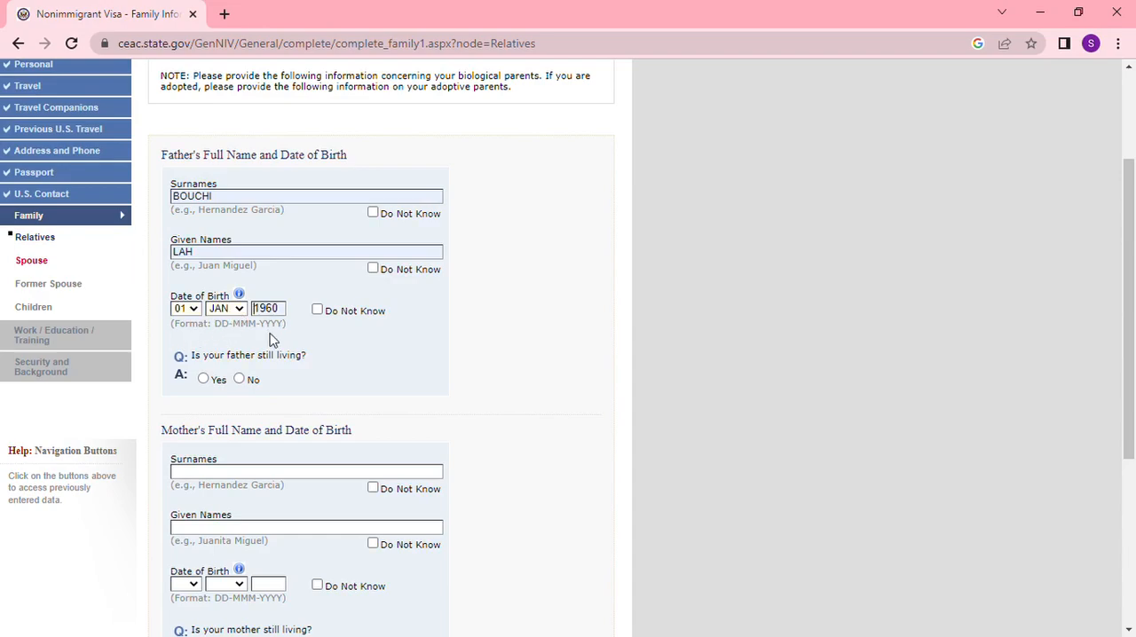
{"action": "left_click", "coordinate": [204, 379]}
- Fill in the father's street address, city, province and postal code with MOROCCO as the country, and answer No to his being in the U.S
{"action": "scroll", "coordinate": [284, 361], "scroll_direction": "down", "scroll_amount": 1}
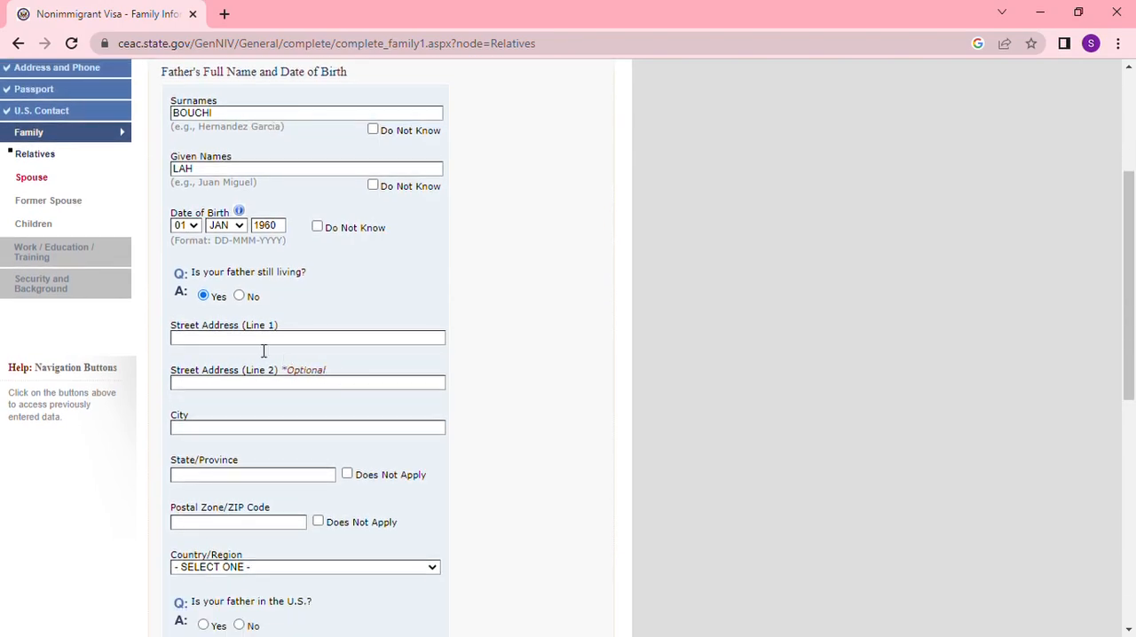
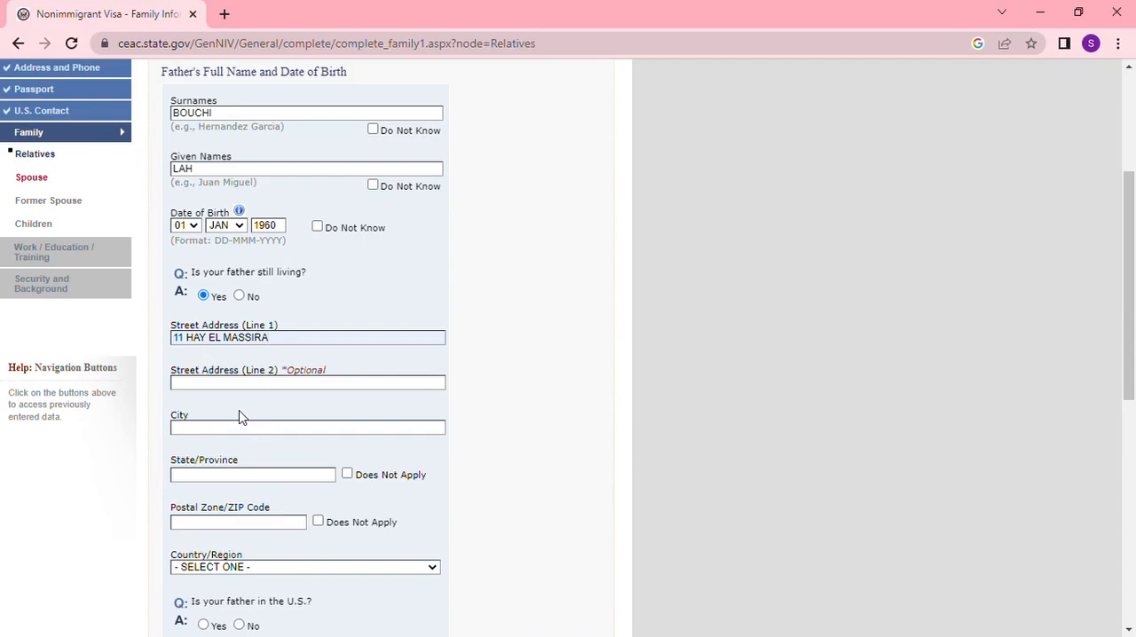
{"action": "left_click", "coordinate": [203, 434]}
{"action": "type", "text": "KHENIFRA"}
{"action": "scroll", "coordinate": [266, 417], "scroll_direction": "down", "scroll_amount": 3}
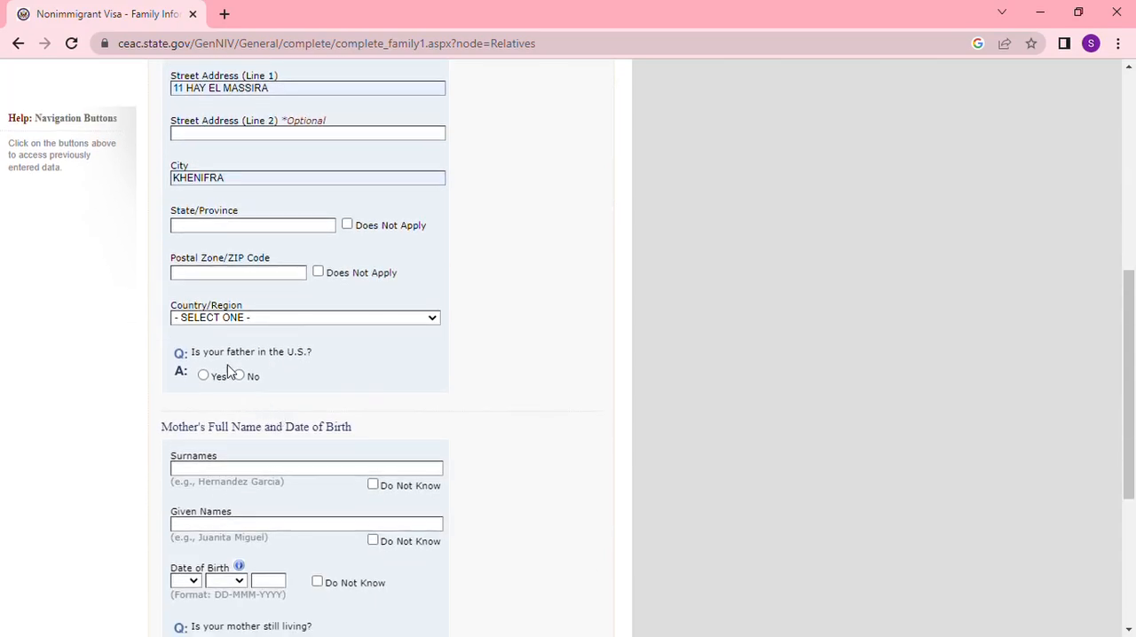
{"action": "left_click", "coordinate": [229, 227]}
{"action": "type", "text": "KHENIFRA"}
{"action": "left_click", "coordinate": [247, 273]}
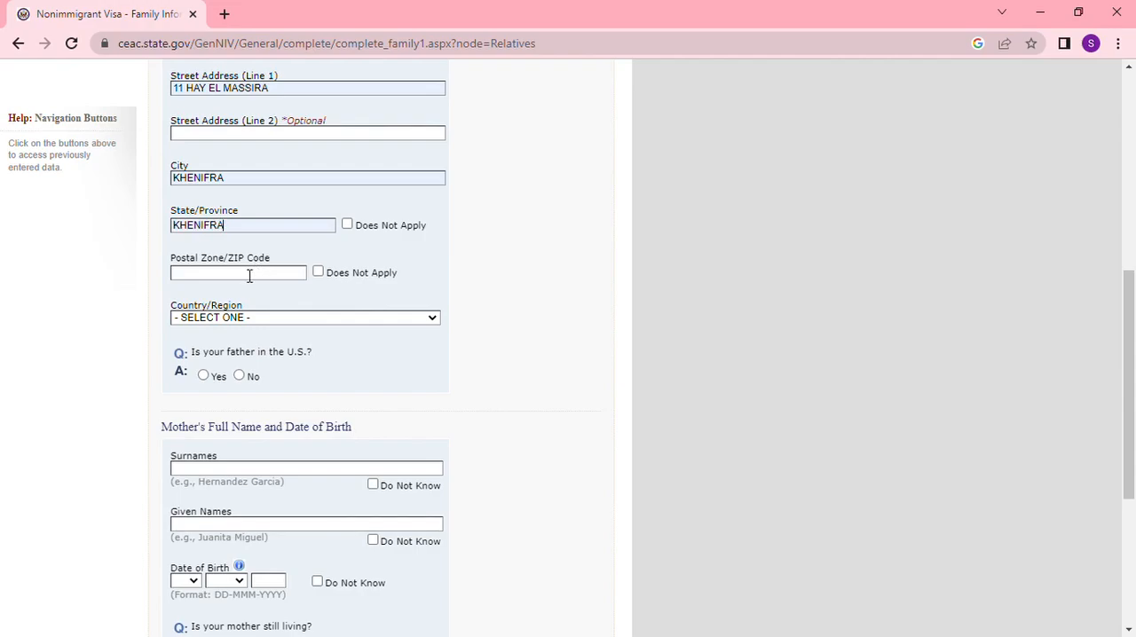
{"action": "type", "text": "54000"}
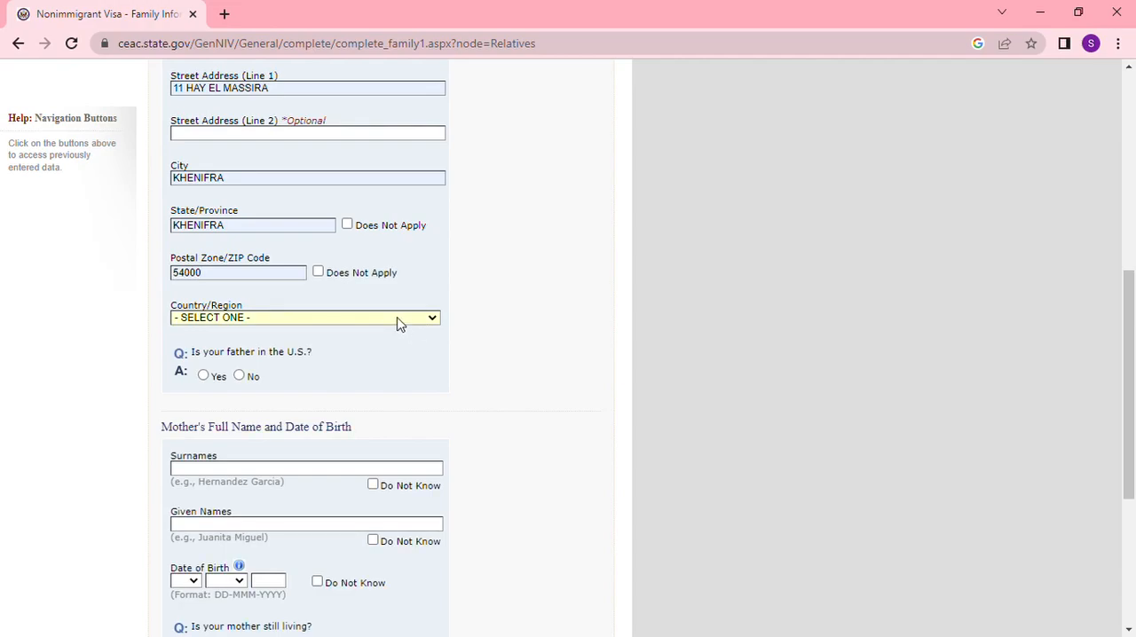
{"action": "key", "text": "m"}
{"action": "type", "text": "mor"}
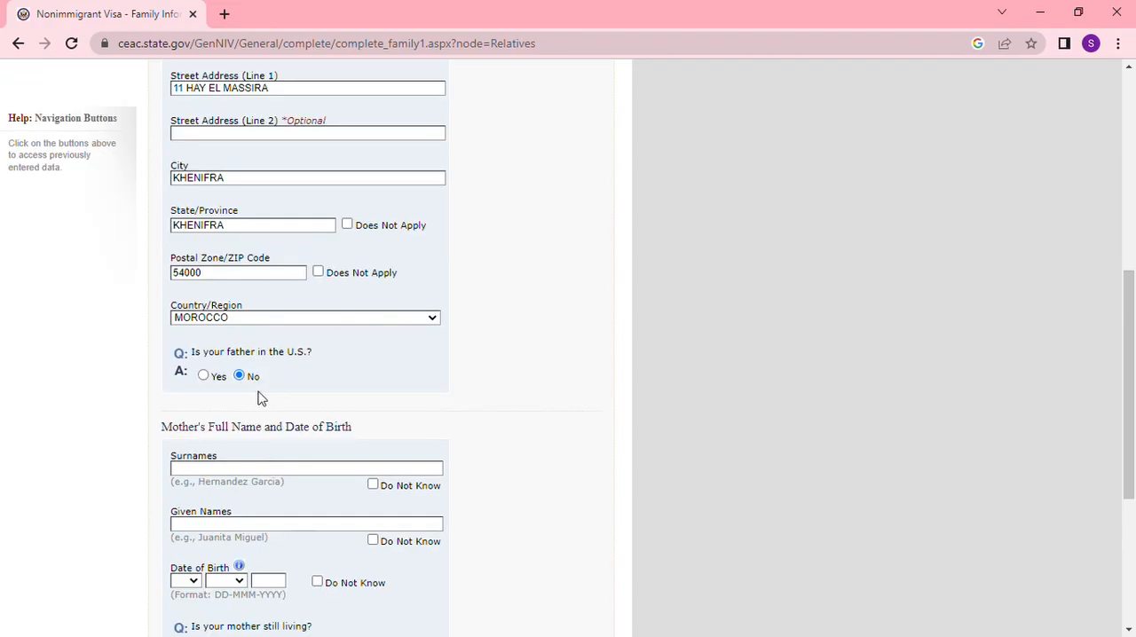
- Enter the mother's surname and given name
{"action": "scroll", "coordinate": [260, 399], "scroll_direction": "down", "scroll_amount": 2}
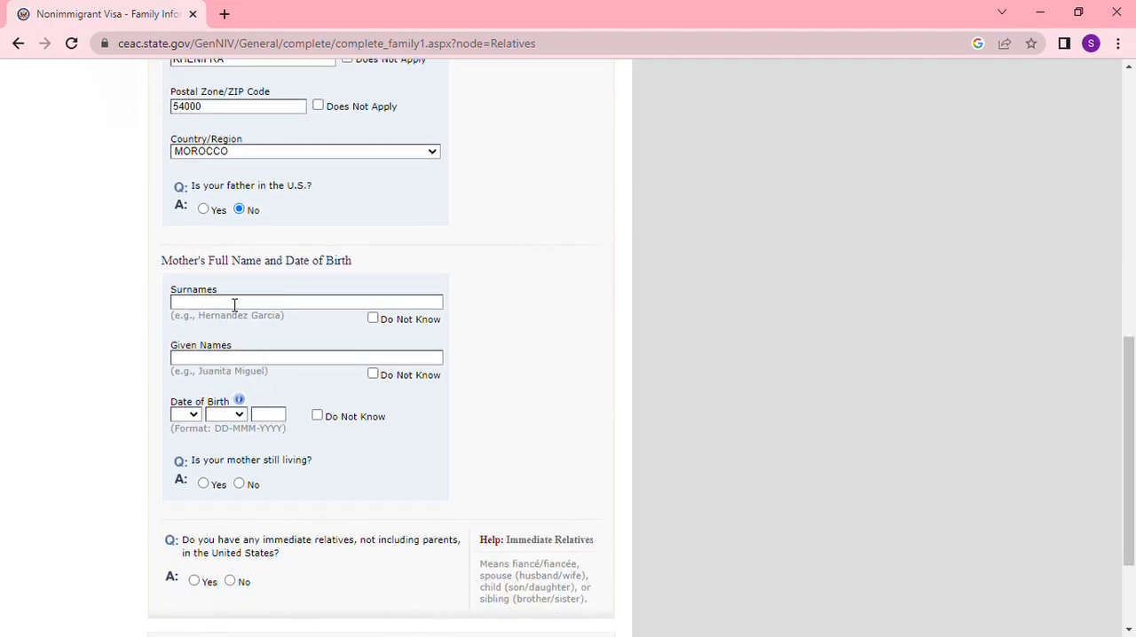
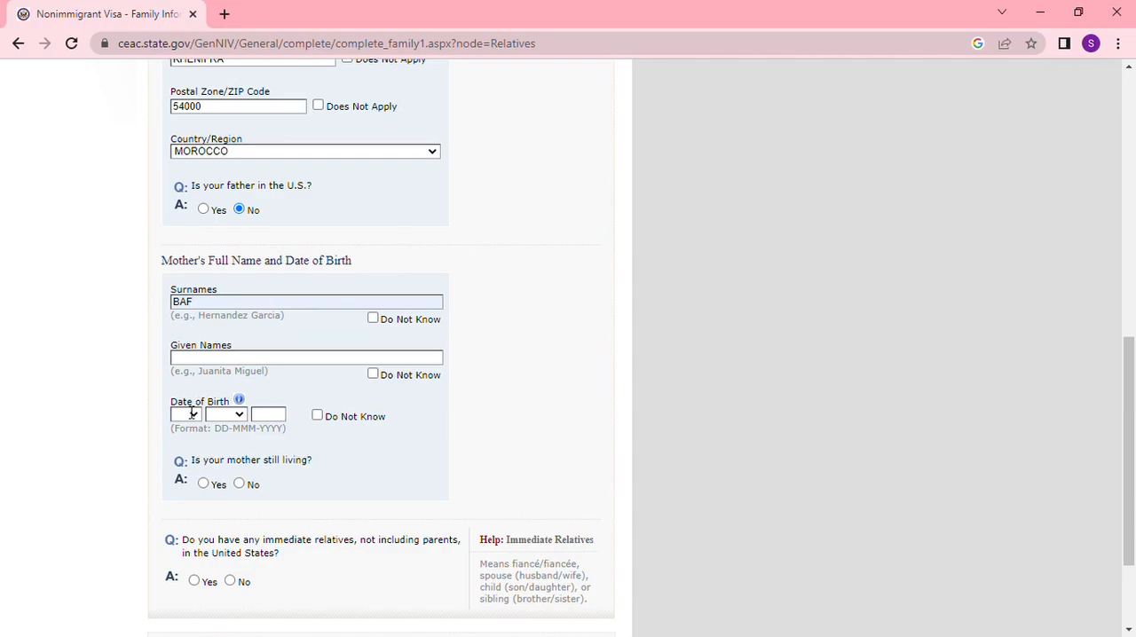
{"action": "key", "text": "Tab"}
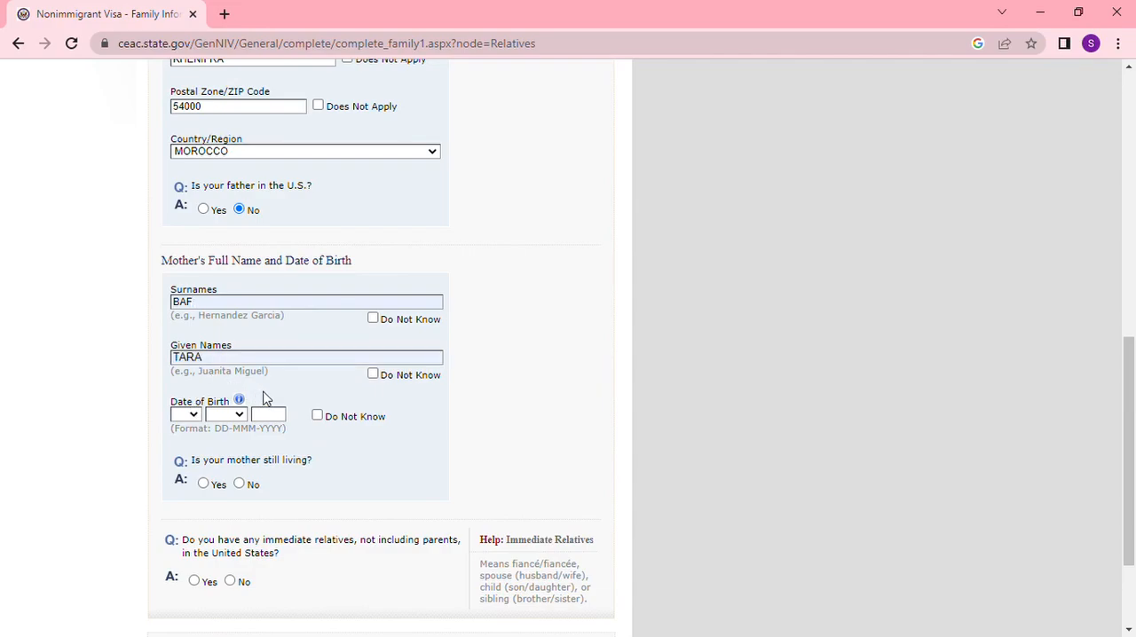
- Enter the mother's full date of birth and answer Yes to whether she is still living
{"action": "left_click", "coordinate": [267, 392]}
{"action": "key", "text": "Down"}
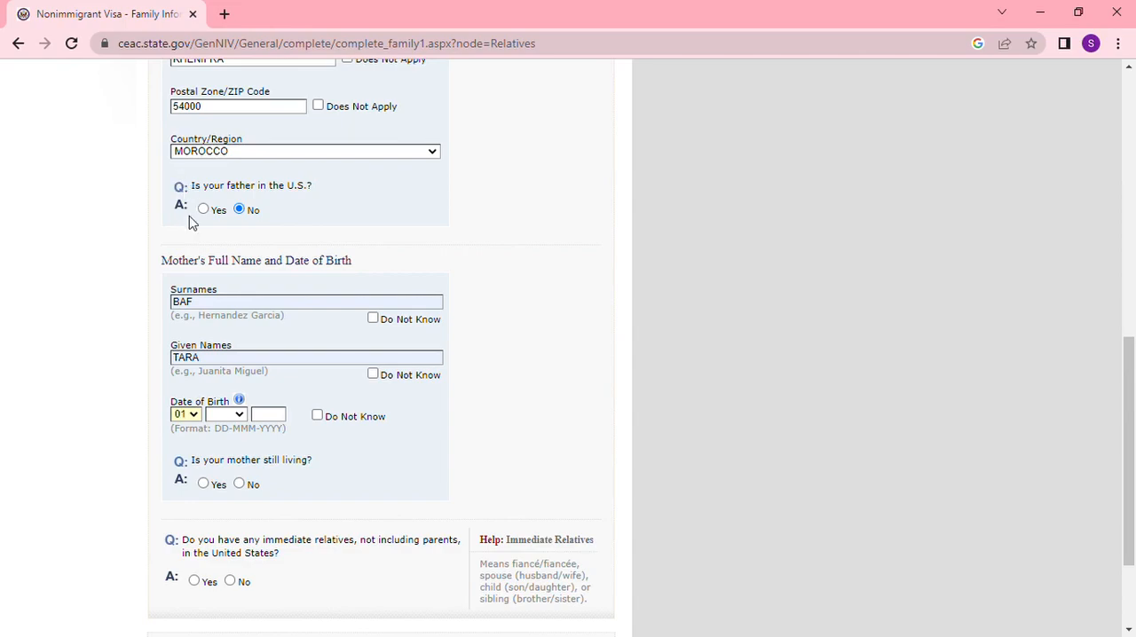
{"action": "key", "text": "Tab"}
{"action": "key", "text": "Down"}
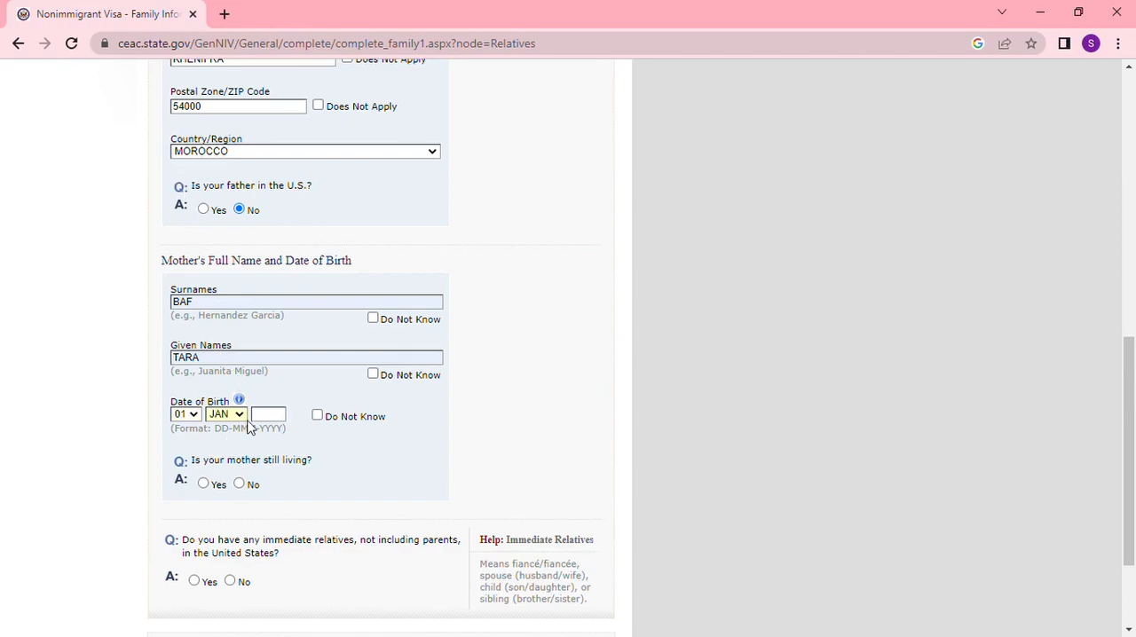
{"action": "type", "text": "1970"}
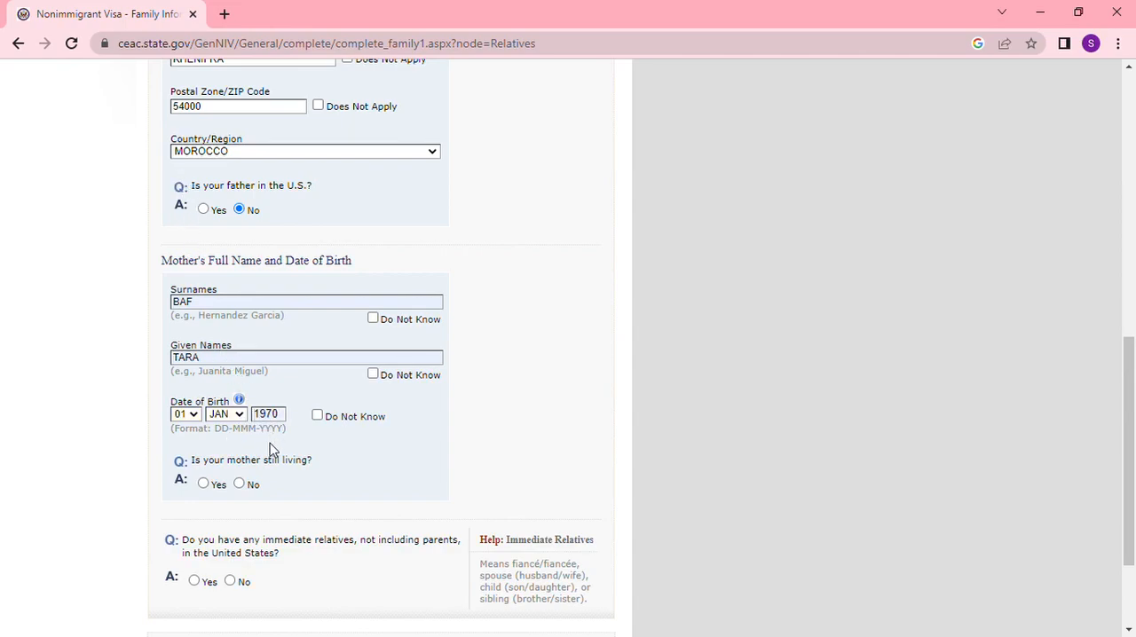
{"action": "left_click", "coordinate": [204, 484]}
- Fill in the mother's street address, city, province and postal code with MOROCCO as the country, and answer No to her being in the U.S
{"action": "scroll", "coordinate": [326, 452], "scroll_direction": "down", "scroll_amount": 3}
{"action": "left_click", "coordinate": [234, 279]}
{"action": "left_click", "coordinate": [216, 367]}
{"action": "type", "text": "KHENIFRA"}
{"action": "type", "text": "KHENIFRA"}
{"action": "left_click", "coordinate": [233, 462]}
{"action": "type", "text": "54000"}
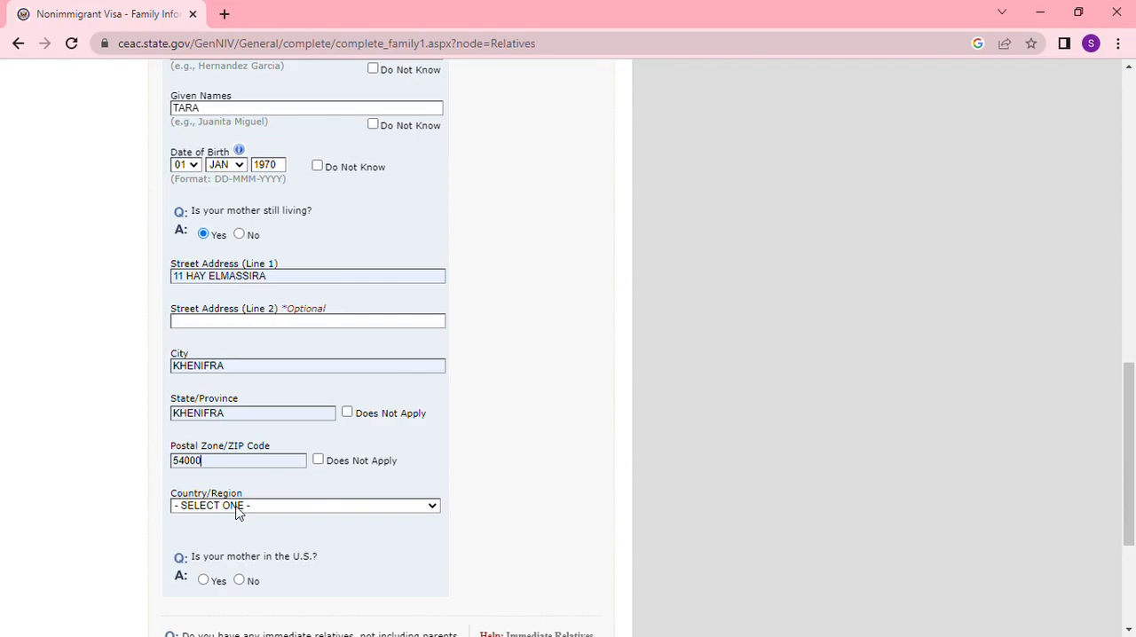
{"action": "type", "text": "mmoro"}
{"action": "scroll", "coordinate": [355, 460], "scroll_direction": "down", "scroll_amount": 2}
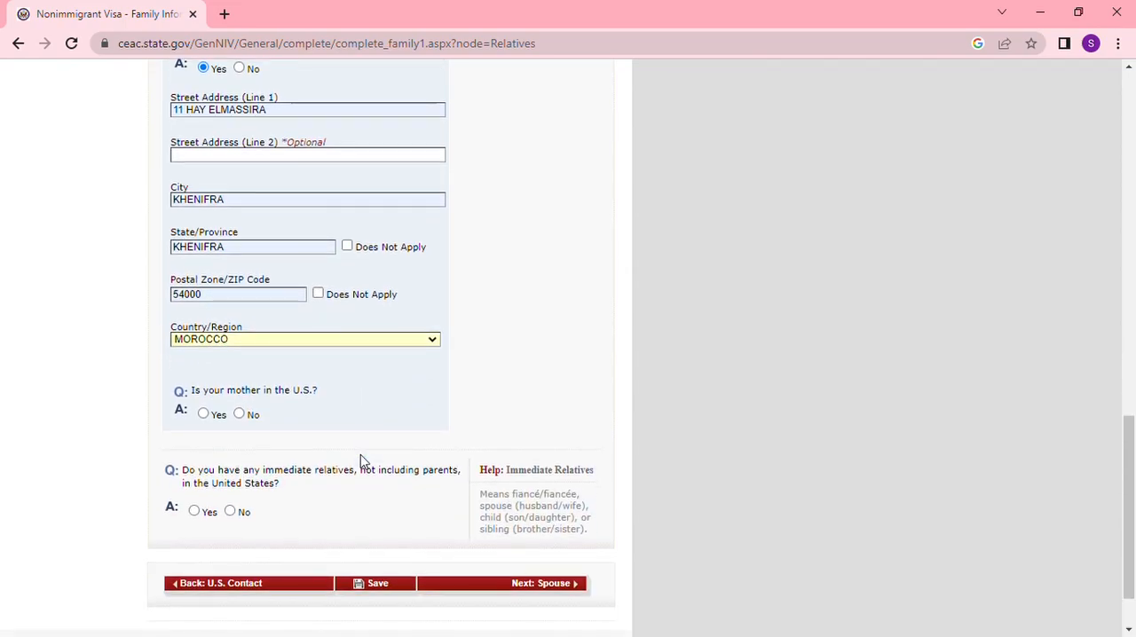
{"action": "left_click", "coordinate": [240, 414]}
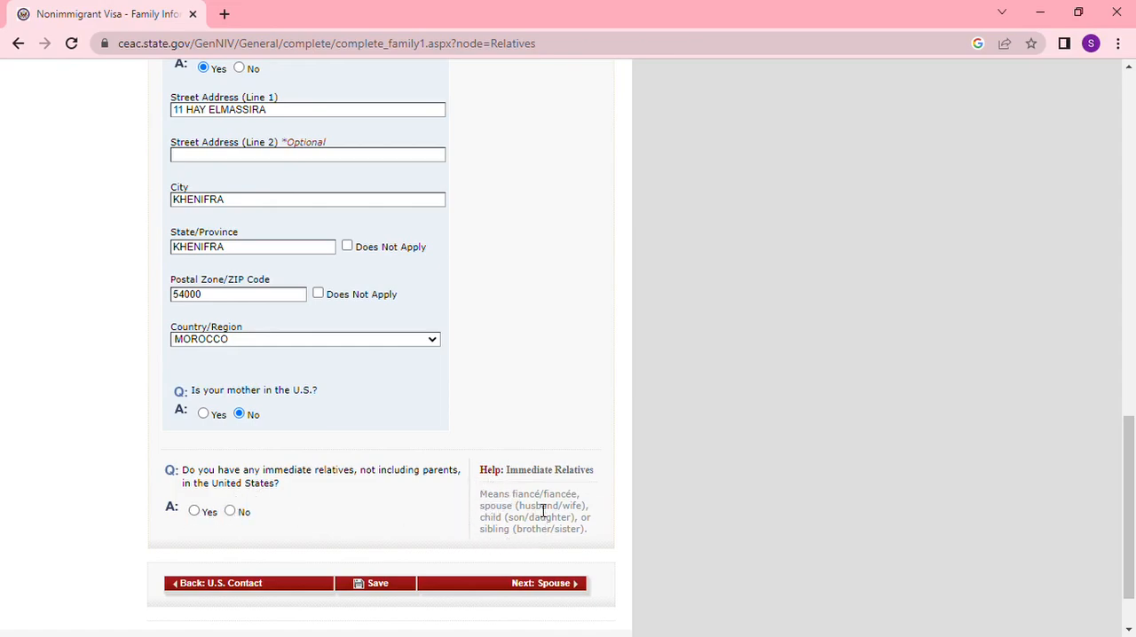
- Answer Yes to having immediate relatives in the United States and enter the relative's surname and given name
{"action": "left_click", "coordinate": [194, 513]}
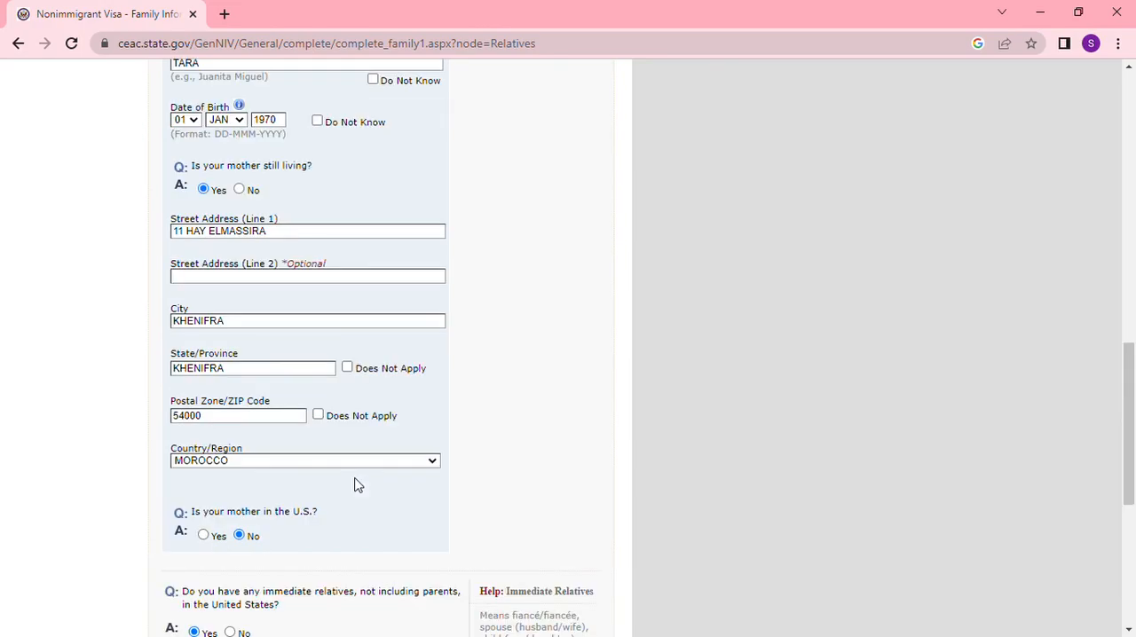
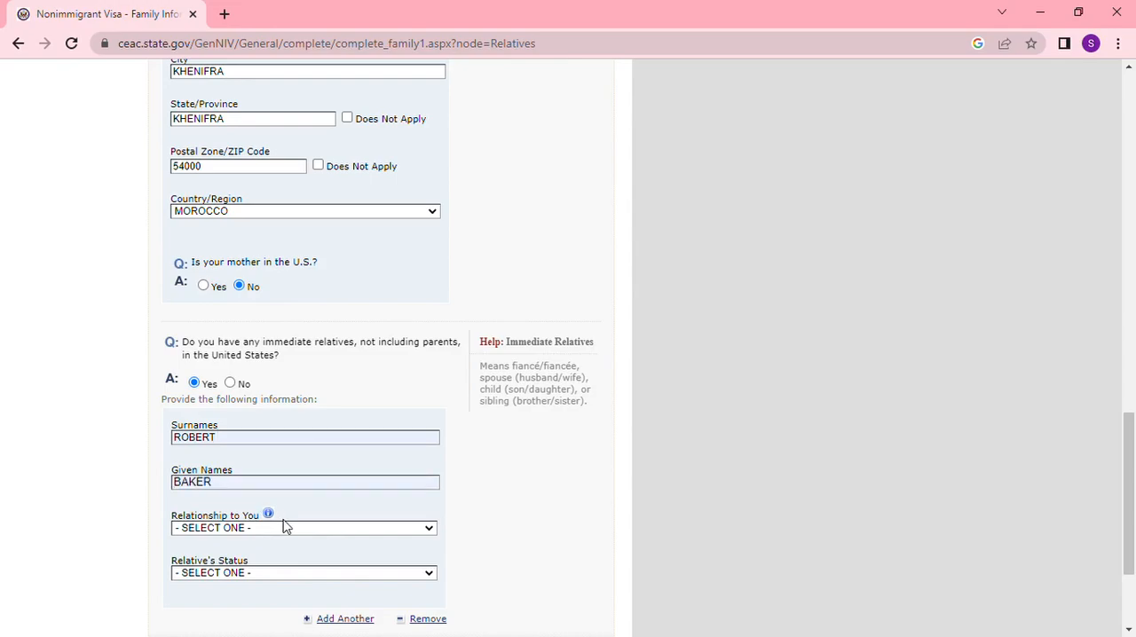
- Set the relative's relationship to SPOUSE and status to U.S. CITIZEN, and continue to Spouse
{"action": "key", "text": "Tab"}
{"action": "key", "text": "s"}
{"action": "scroll", "coordinate": [272, 548], "scroll_direction": "down", "scroll_amount": 2}
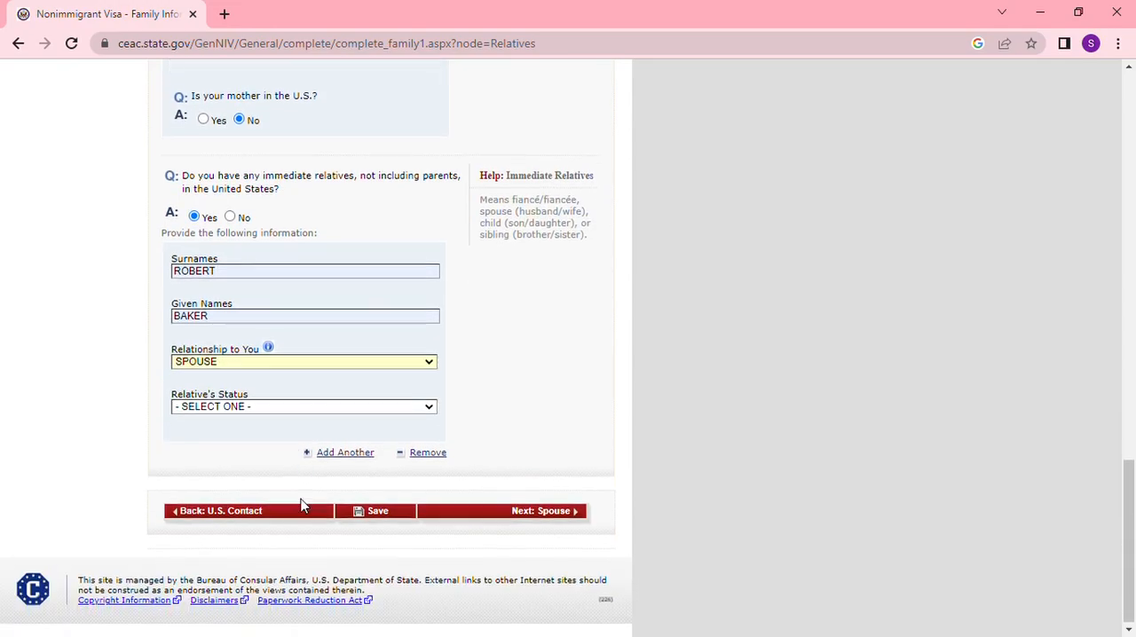
{"action": "key", "text": "u"}
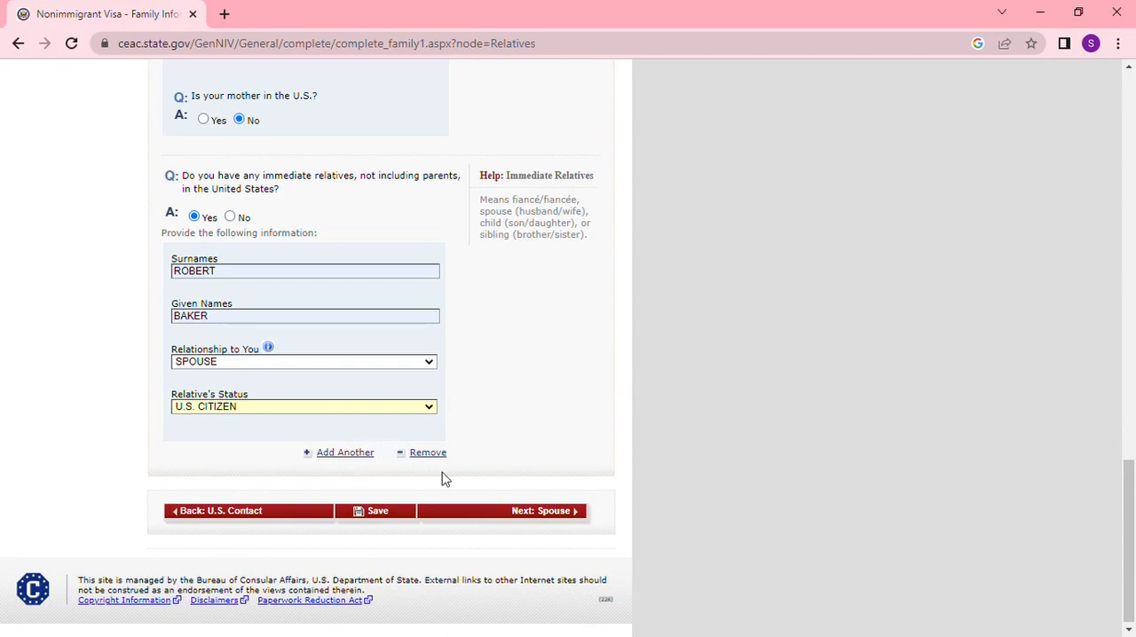
{"action": "left_click", "coordinate": [541, 513]}
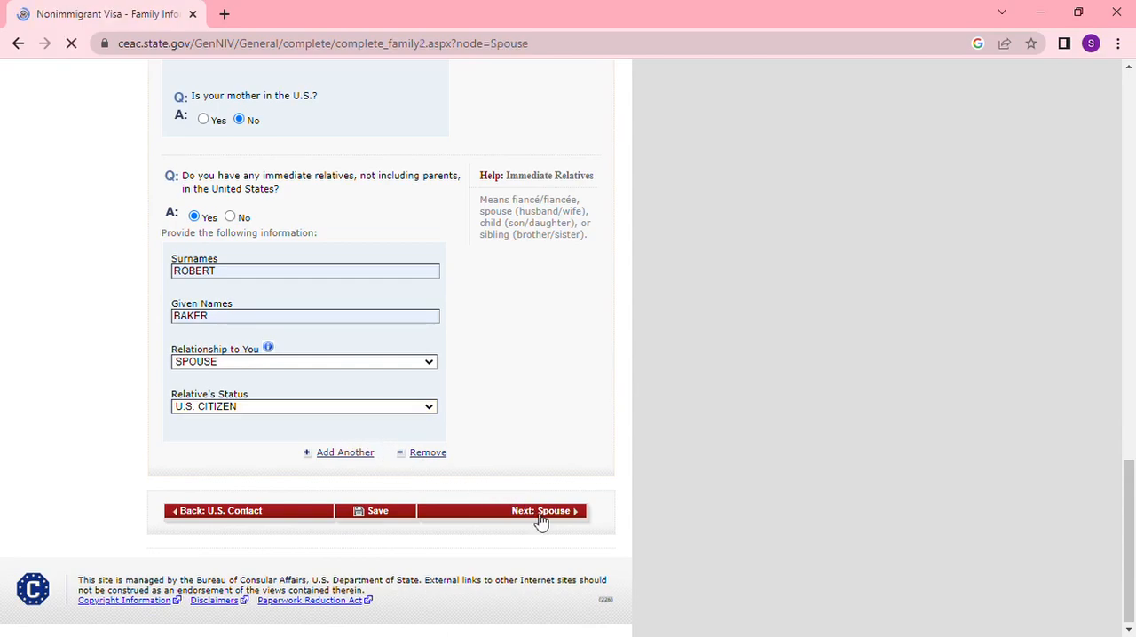
- Enter the day, month and year of the spouse's date of birth
{"action": "scroll", "coordinate": [426, 399], "scroll_direction": "down", "scroll_amount": 1}
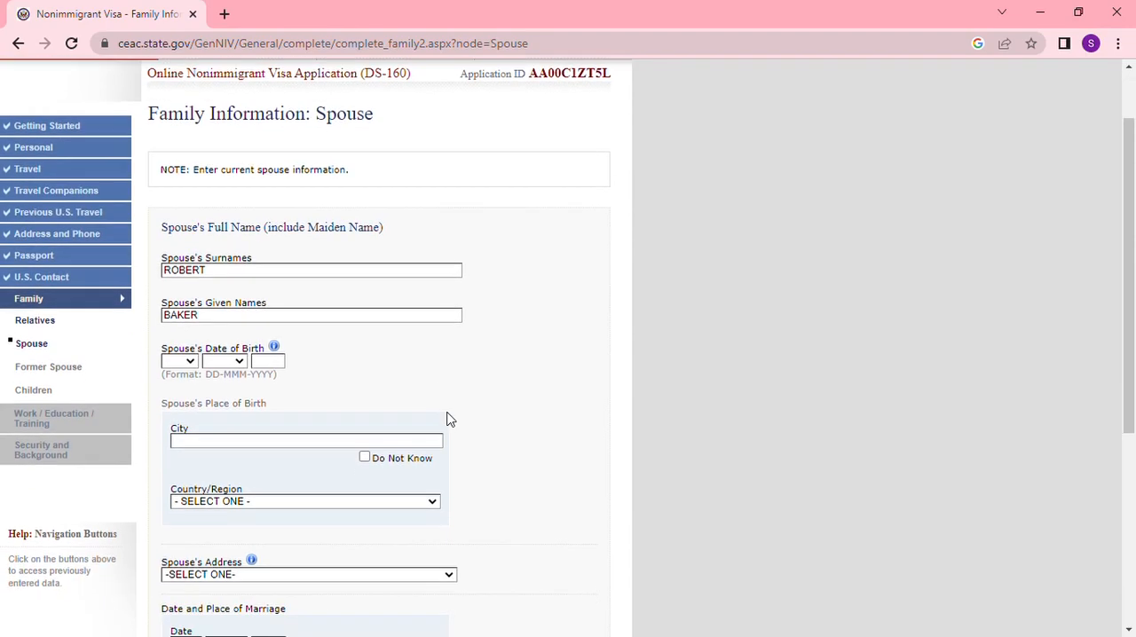
{"action": "left_click", "coordinate": [190, 362]}
{"action": "left_click", "coordinate": [178, 386]}
{"action": "left_click", "coordinate": [236, 363]}
{"action": "left_click", "coordinate": [226, 388]}
{"action": "type", "text": "1990"}
- Set the spouse's place of birth to the city KHENIFRA and the country MOROCCO
{"action": "left_click", "coordinate": [271, 442]}
{"action": "left_click", "coordinate": [284, 476]}
{"action": "scroll", "coordinate": [295, 488], "scroll_direction": "down", "scroll_amount": 1}
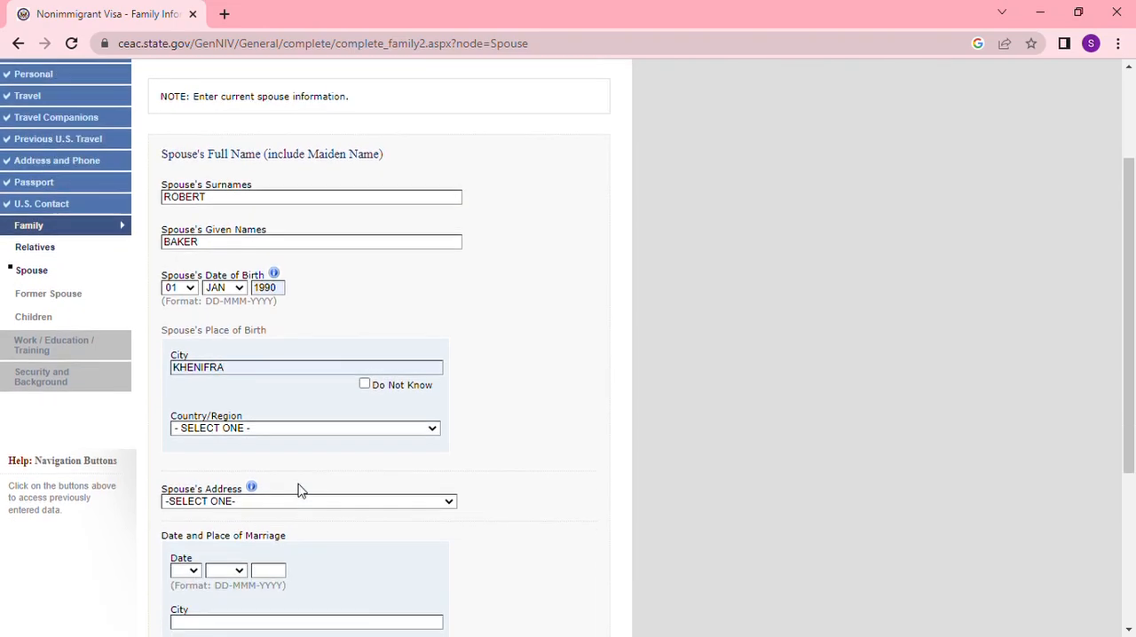
{"action": "key", "text": "m"}
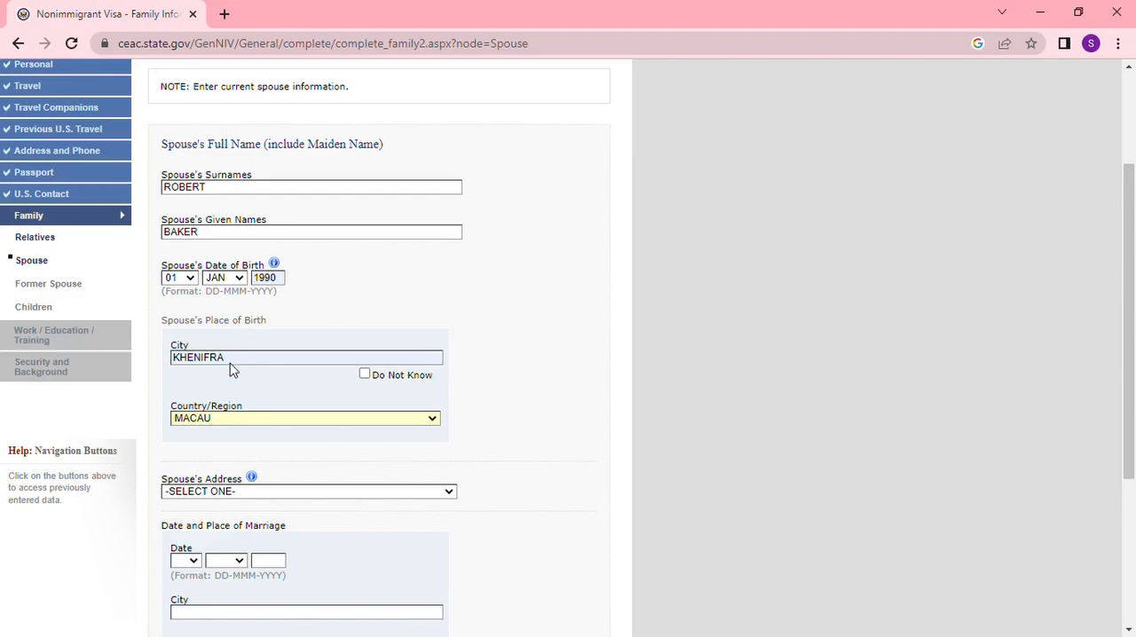
{"action": "type", "text": "mor"}
- Set the spouse's address to SAME AS HOME ADDRESS
{"action": "scroll", "coordinate": [293, 444], "scroll_direction": "down", "scroll_amount": 1}
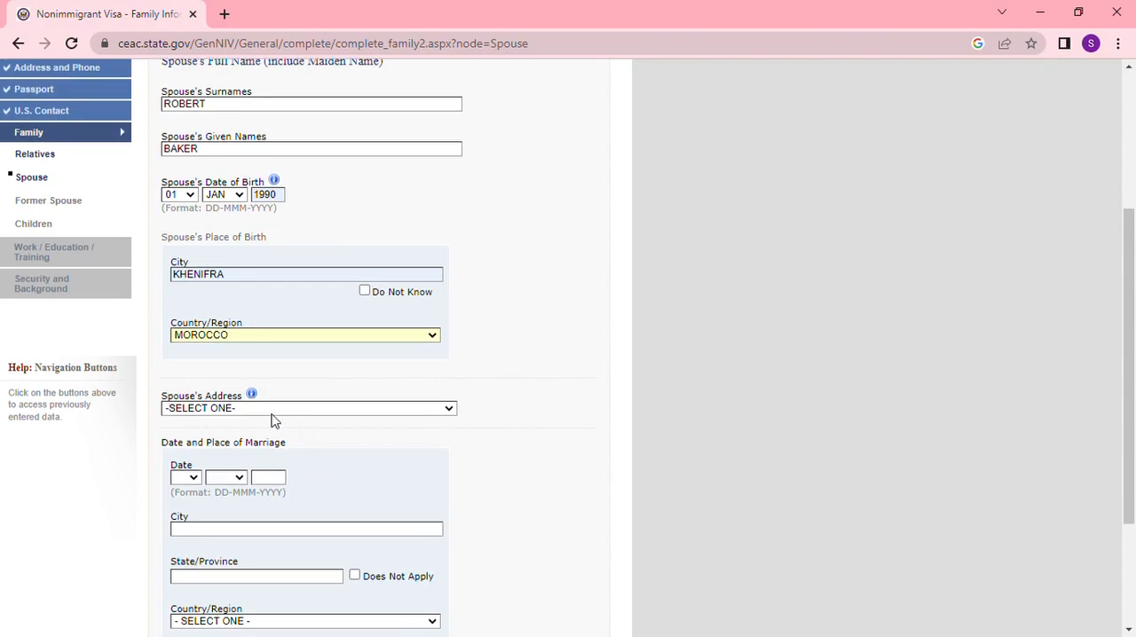
{"action": "left_click", "coordinate": [450, 409]}
{"action": "left_click", "coordinate": [319, 442]}
- Set the date of marriage to 01-JAN-2022
{"action": "scroll", "coordinate": [467, 449], "scroll_direction": "down", "scroll_amount": 3}
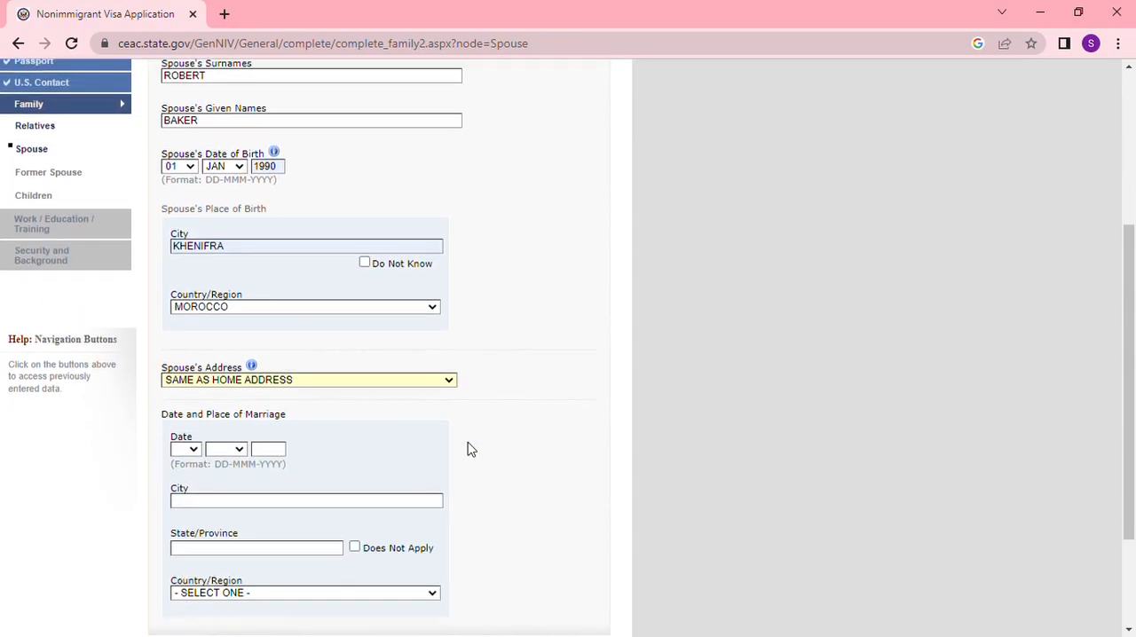
{"action": "scroll", "coordinate": [385, 423], "scroll_direction": "down", "scroll_amount": 3}
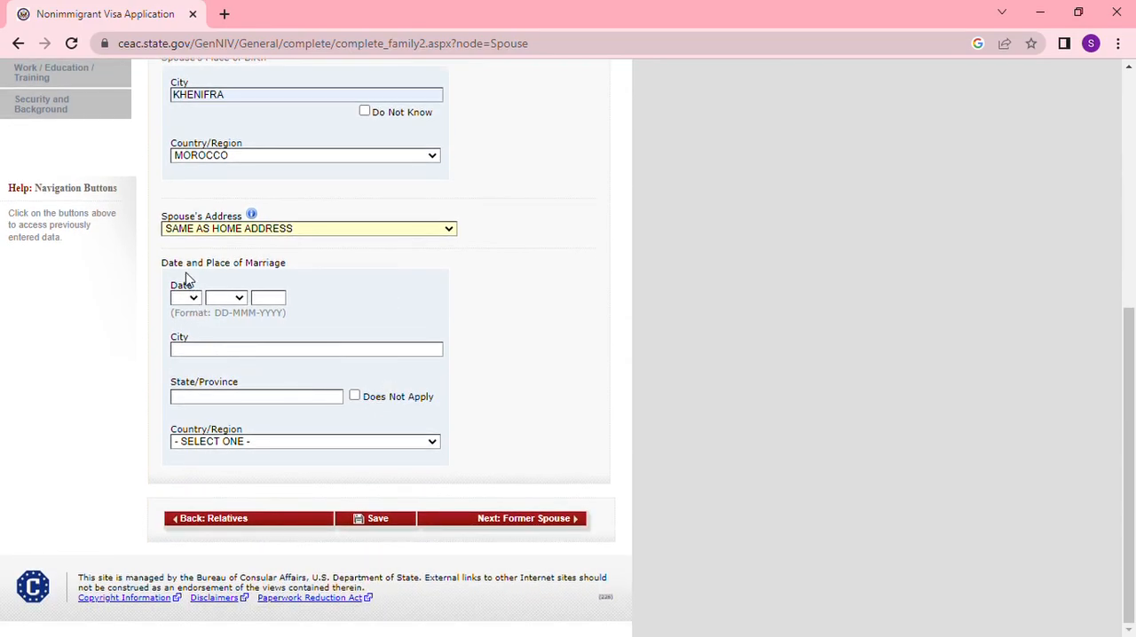
{"action": "left_click", "coordinate": [197, 300]}
{"action": "left_click", "coordinate": [186, 323]}
{"action": "left_click", "coordinate": [238, 300]}
{"action": "left_click", "coordinate": [275, 330]}
- Set the place of marriage to KHENIFRA as city and province with MOROCCO as country, and continue to Former Spouse
{"action": "left_click", "coordinate": [241, 355]}
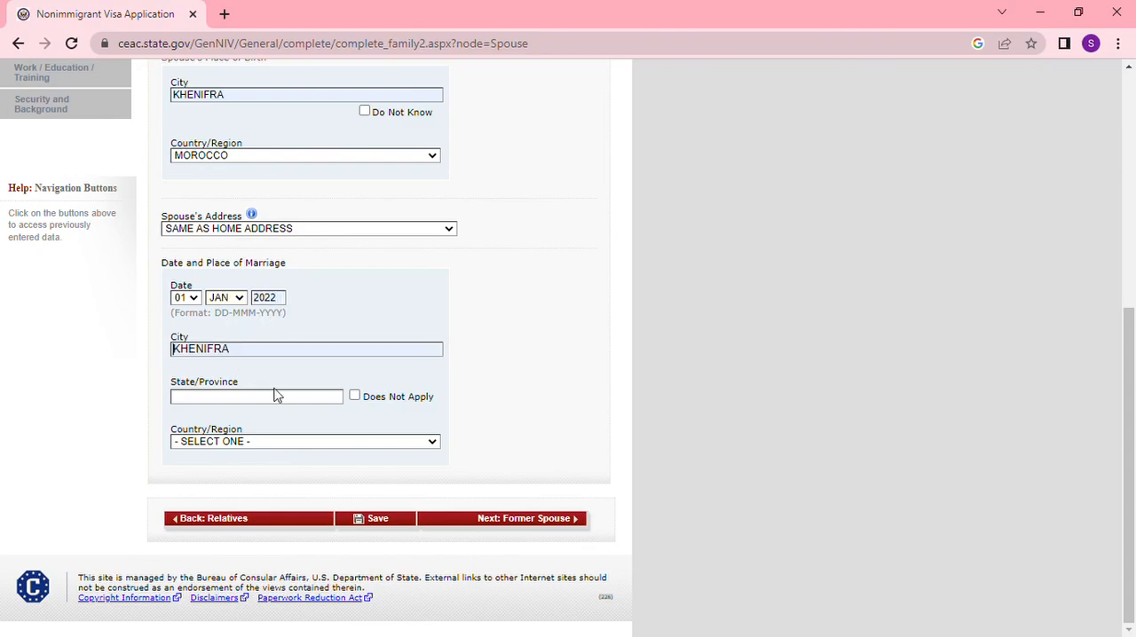
{"action": "left_click", "coordinate": [269, 401]}
{"action": "left_click", "coordinate": [284, 435]}
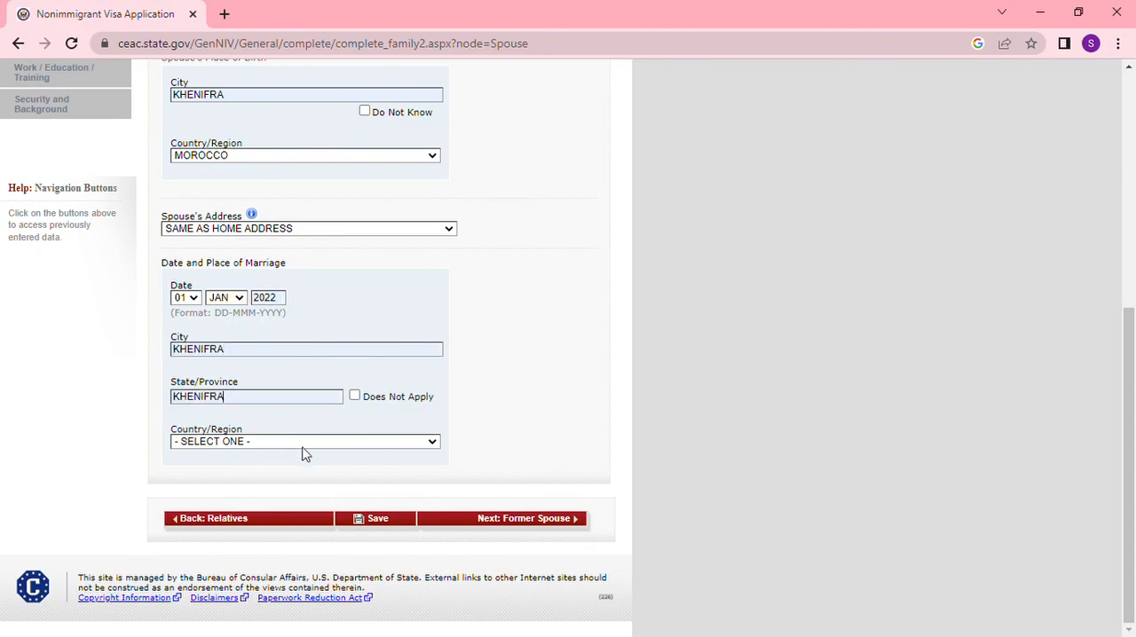
{"action": "key", "text": "m"}
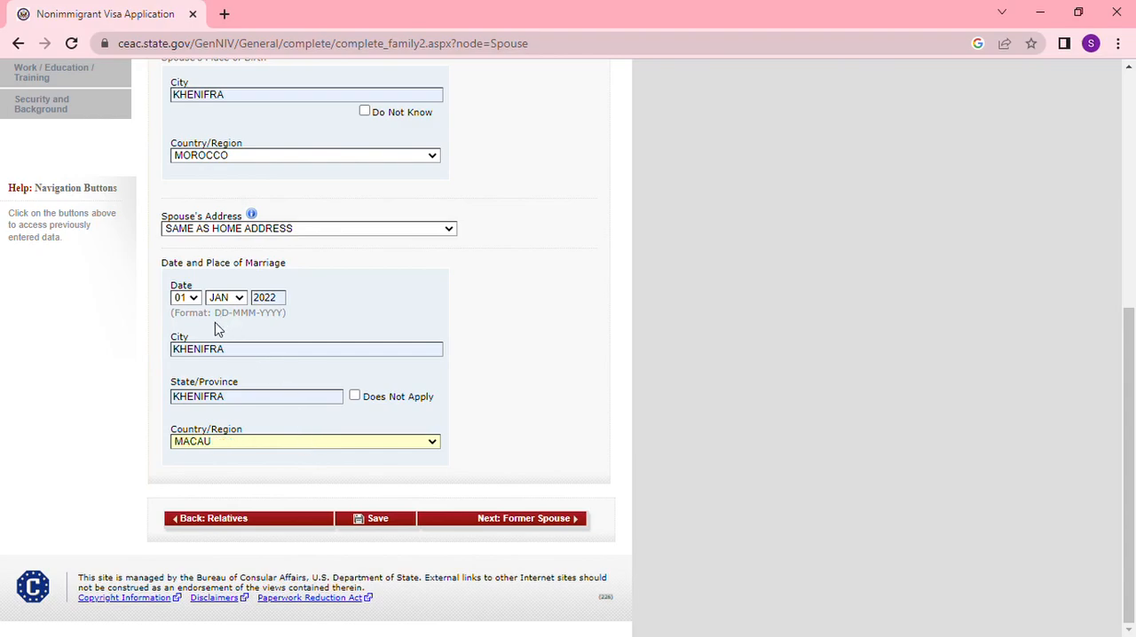
{"action": "type", "text": "mor"}
{"action": "left_click", "coordinate": [531, 522]}
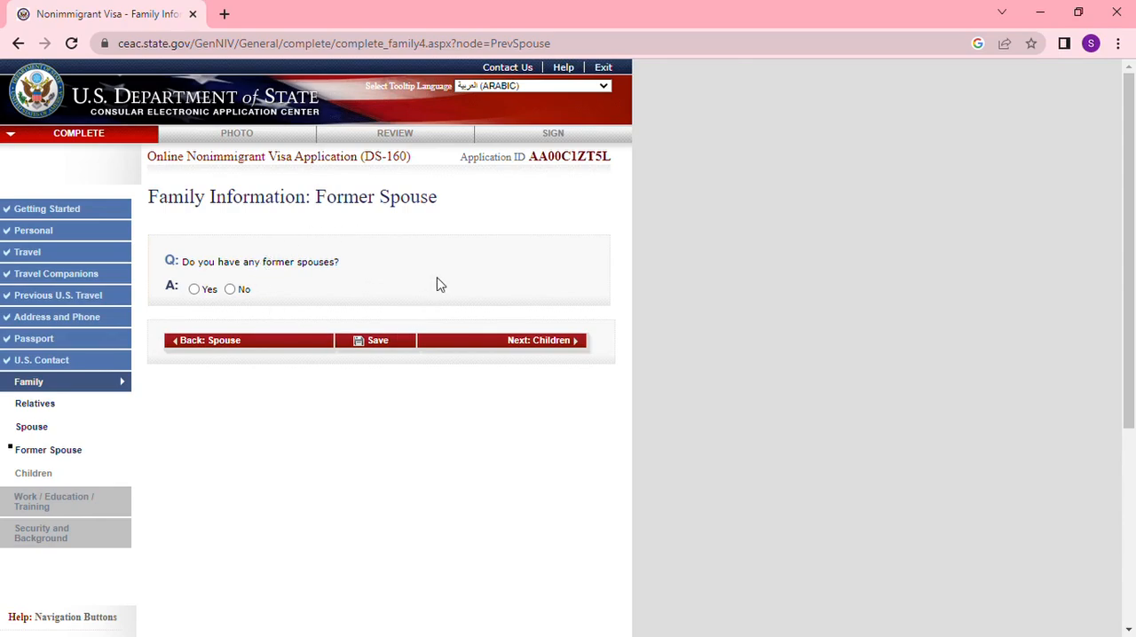
- Answer No to having former spouses, continue to Children, and answer No to having any children
{"action": "left_click", "coordinate": [233, 290]}
{"action": "left_click", "coordinate": [520, 343]}
{"action": "left_click", "coordinate": [231, 290]}
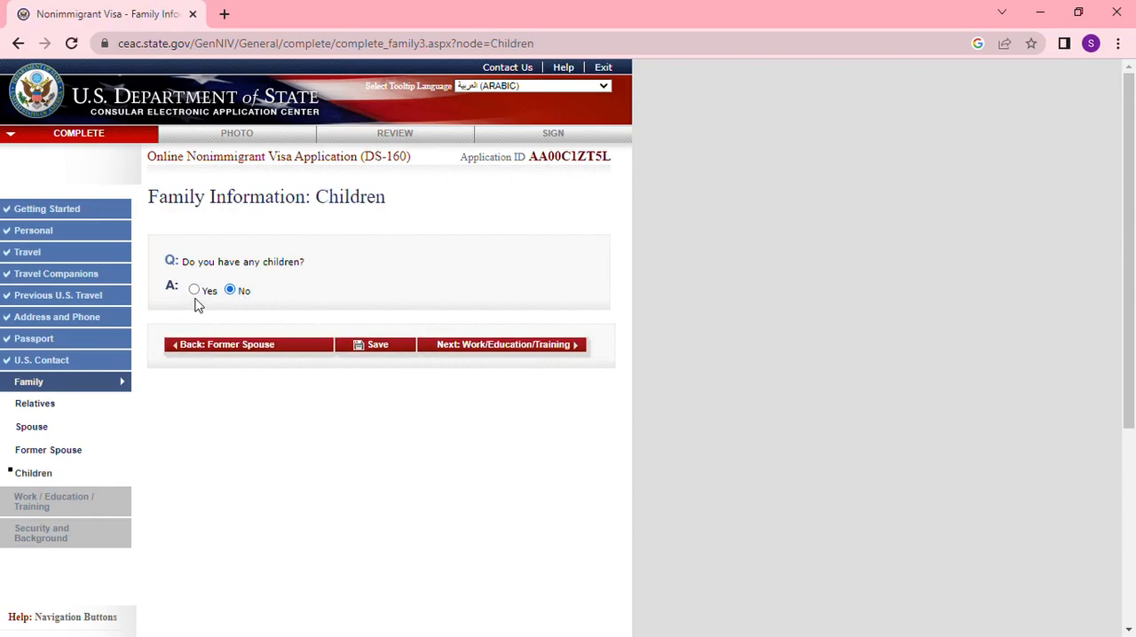
- Continue to Work/Education/Training and set the primary occupation to OTHER, specified as NOT EMPLOYED
{"action": "left_click", "coordinate": [493, 346]}
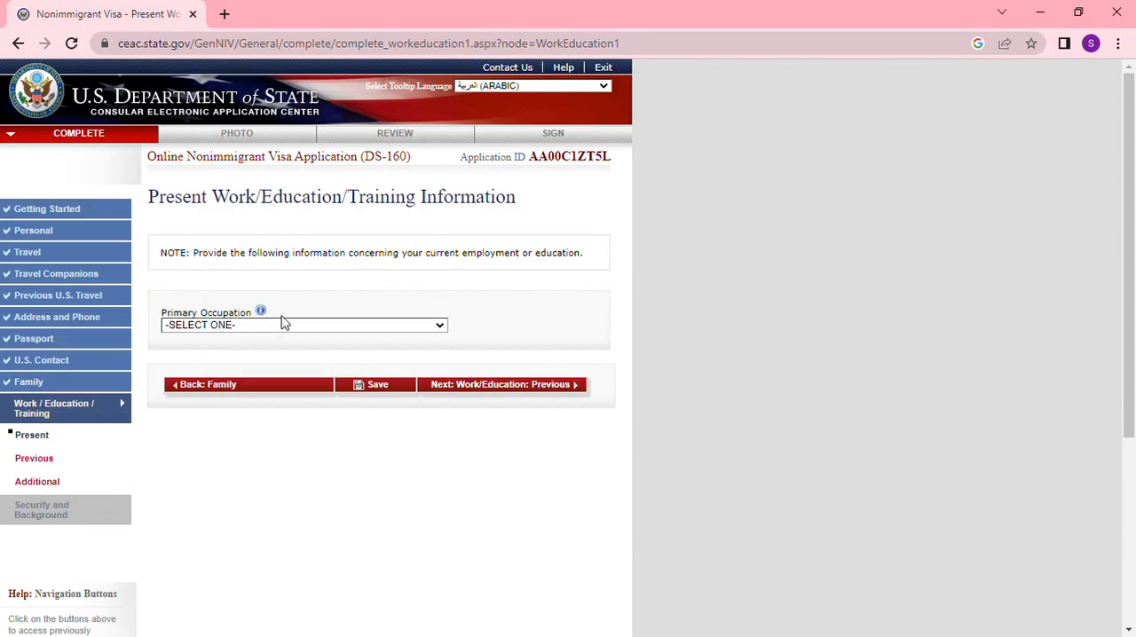
{"action": "left_click", "coordinate": [432, 328]}
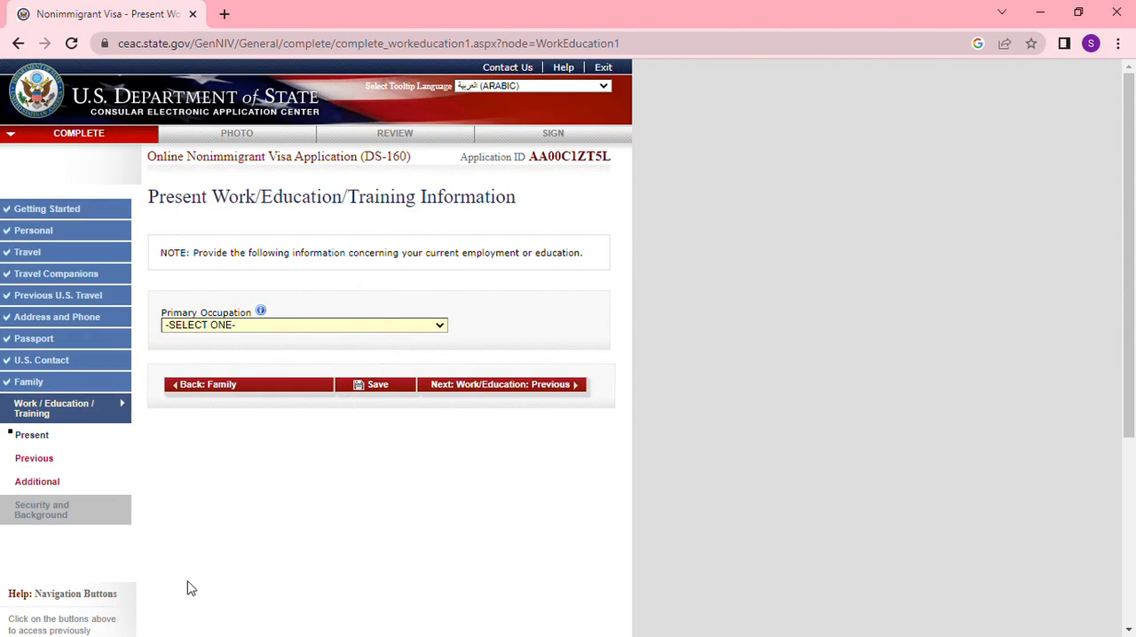
{"action": "key", "text": "o"}
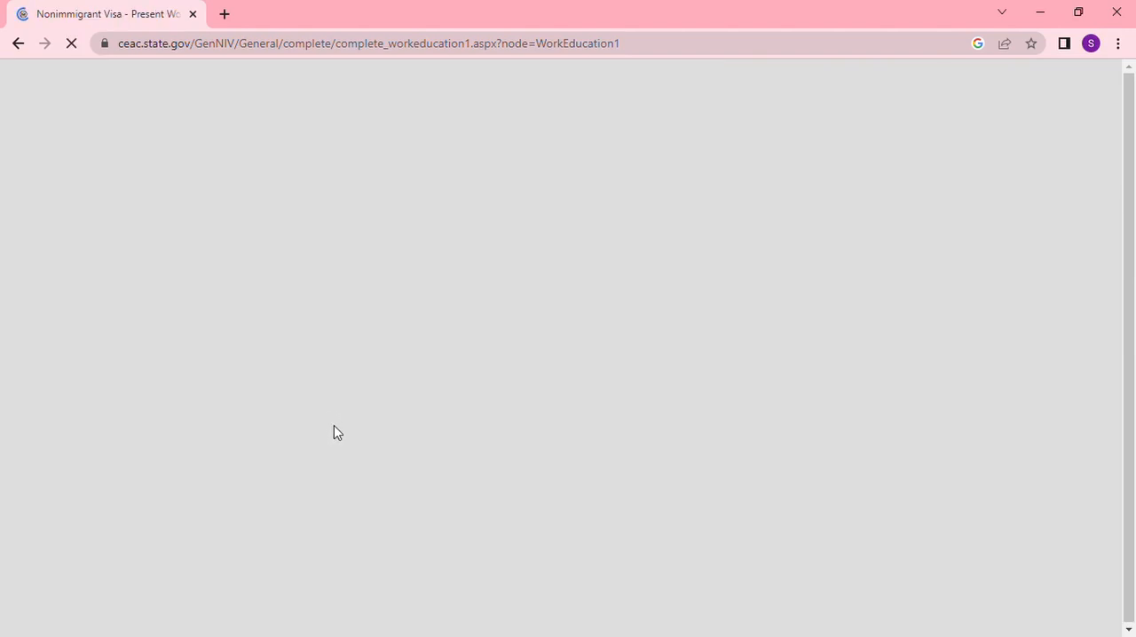
{"action": "scroll", "coordinate": [305, 434], "scroll_direction": "down", "scroll_amount": 1}
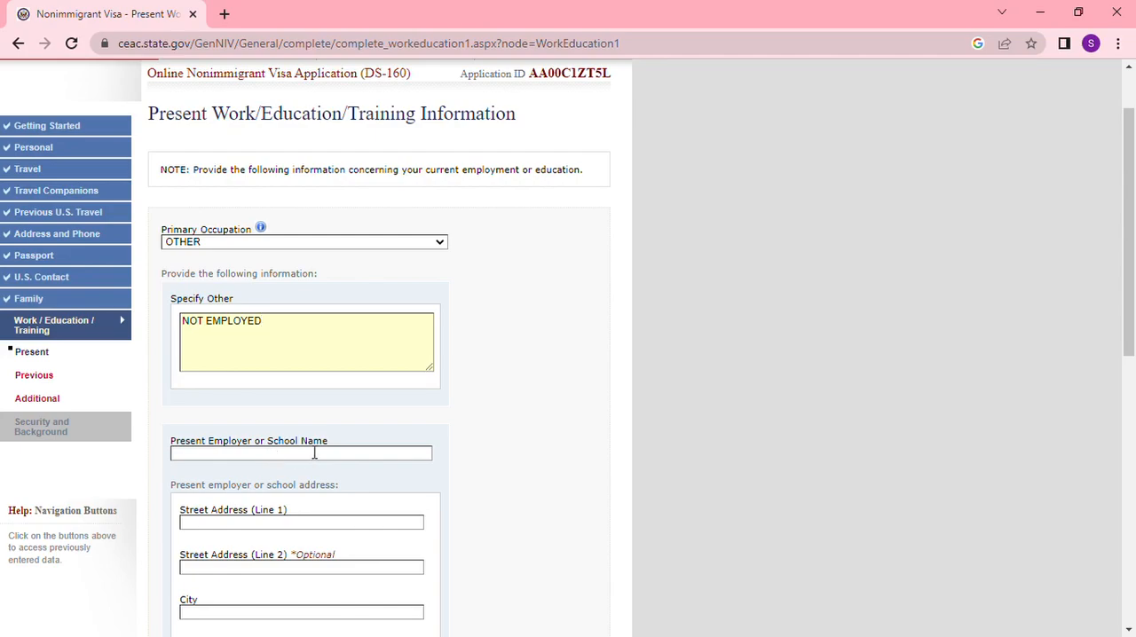
{"action": "scroll", "coordinate": [345, 448], "scroll_direction": "down", "scroll_amount": 1}
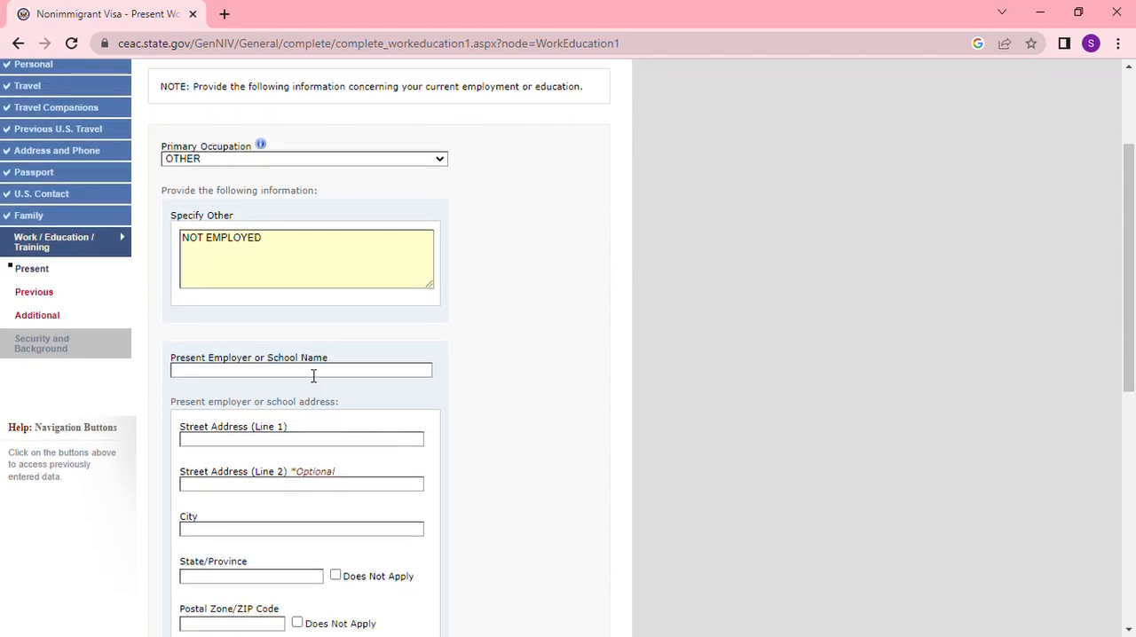
{"action": "scroll", "coordinate": [314, 377], "scroll_direction": "down", "scroll_amount": 1}
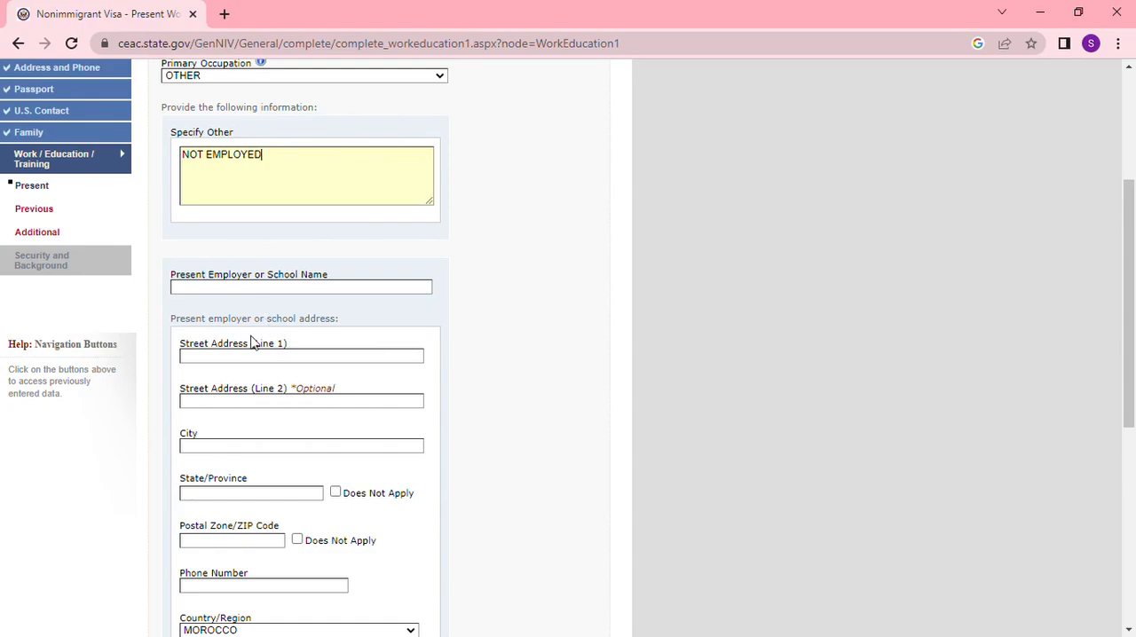
- Enter the present school's street address and its name, LYCEE KASSIM
{"action": "left_click", "coordinate": [238, 364]}
{"action": "left_click", "coordinate": [293, 391]}
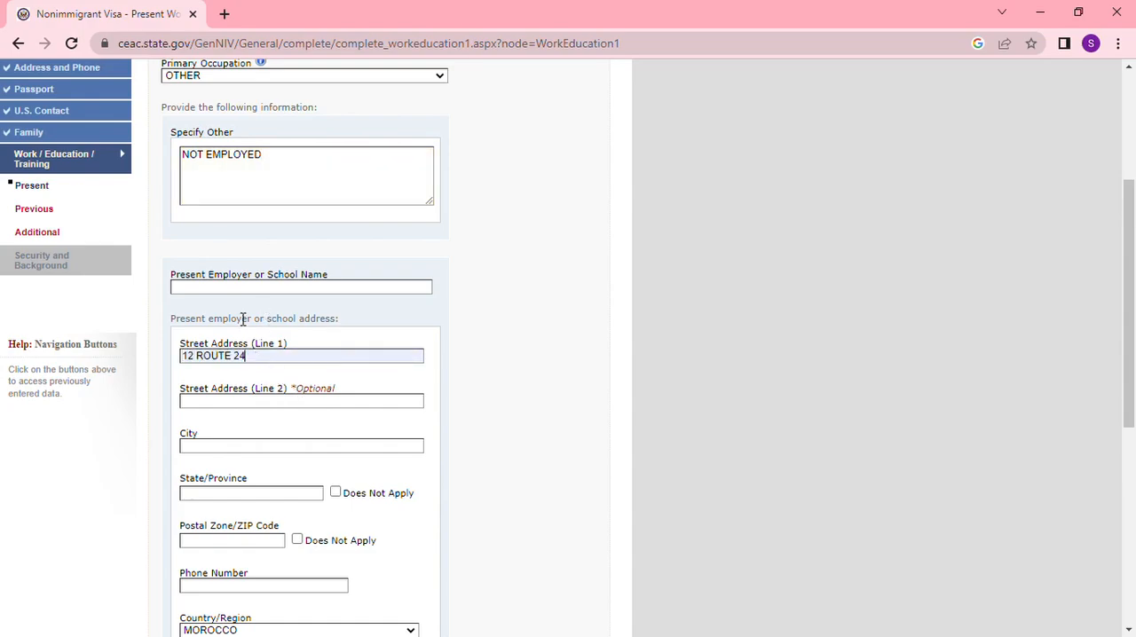
{"action": "left_click", "coordinate": [280, 322]}
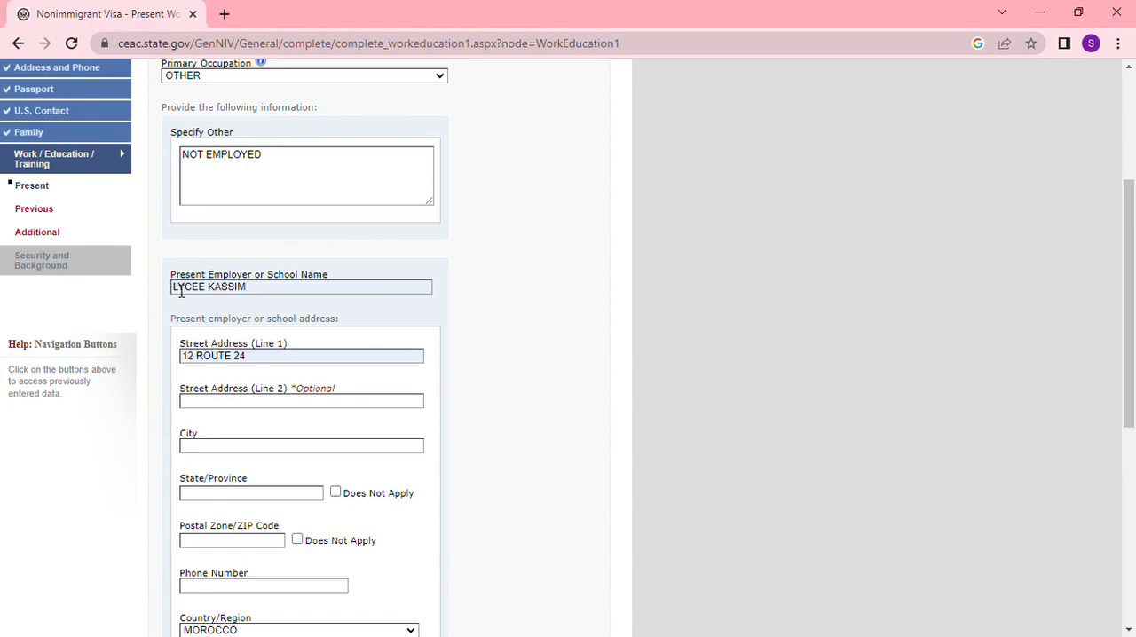
- Complete the present school's contact details with KHENIFRA as city and state/province, its postal code and its phone number
{"action": "left_click", "coordinate": [238, 446]}
{"action": "left_click", "coordinate": [272, 479]}
{"action": "left_click", "coordinate": [263, 495]}
{"action": "left_click", "coordinate": [295, 520]}
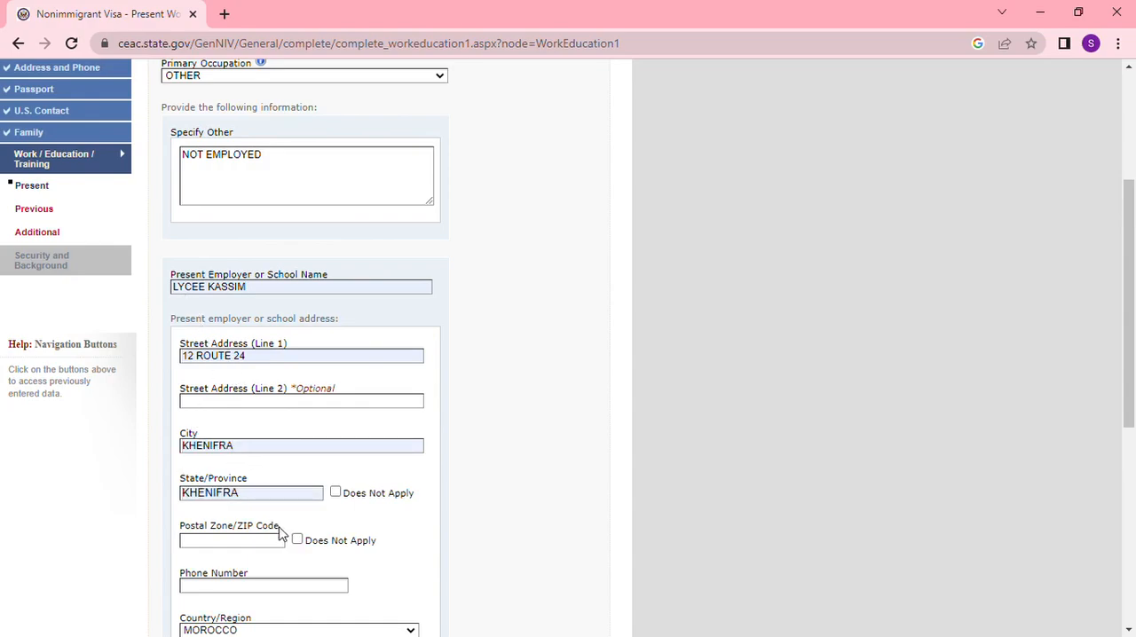
{"action": "left_click", "coordinate": [273, 573]}
{"action": "scroll", "coordinate": [301, 551], "scroll_direction": "down", "scroll_amount": 2}
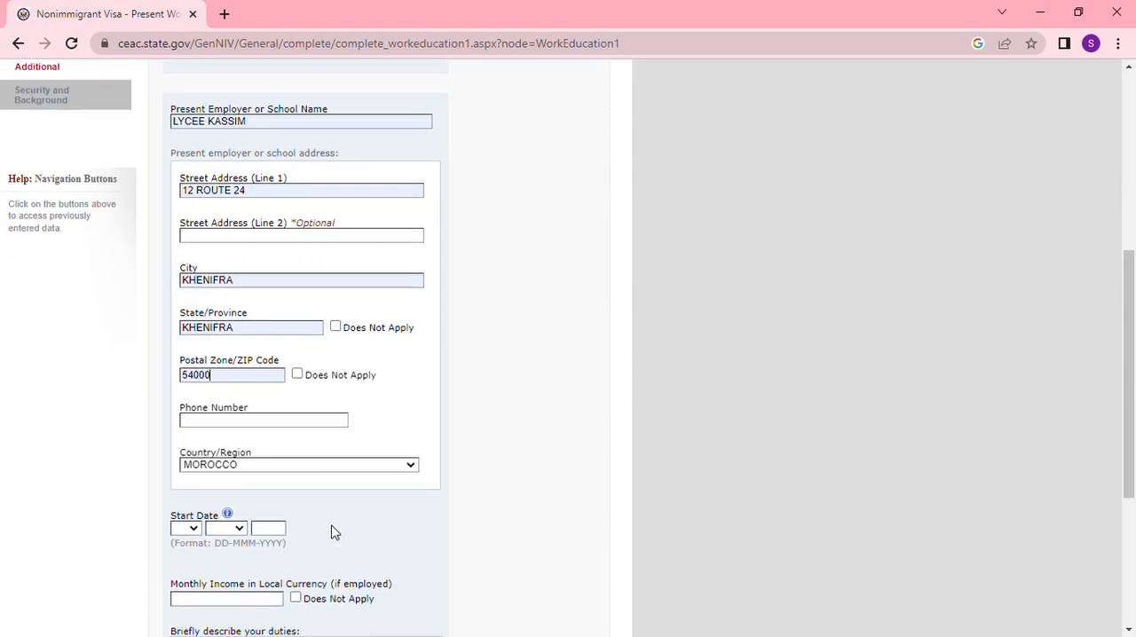
{"action": "left_click", "coordinate": [279, 428]}
{"action": "left_click", "coordinate": [292, 451]}
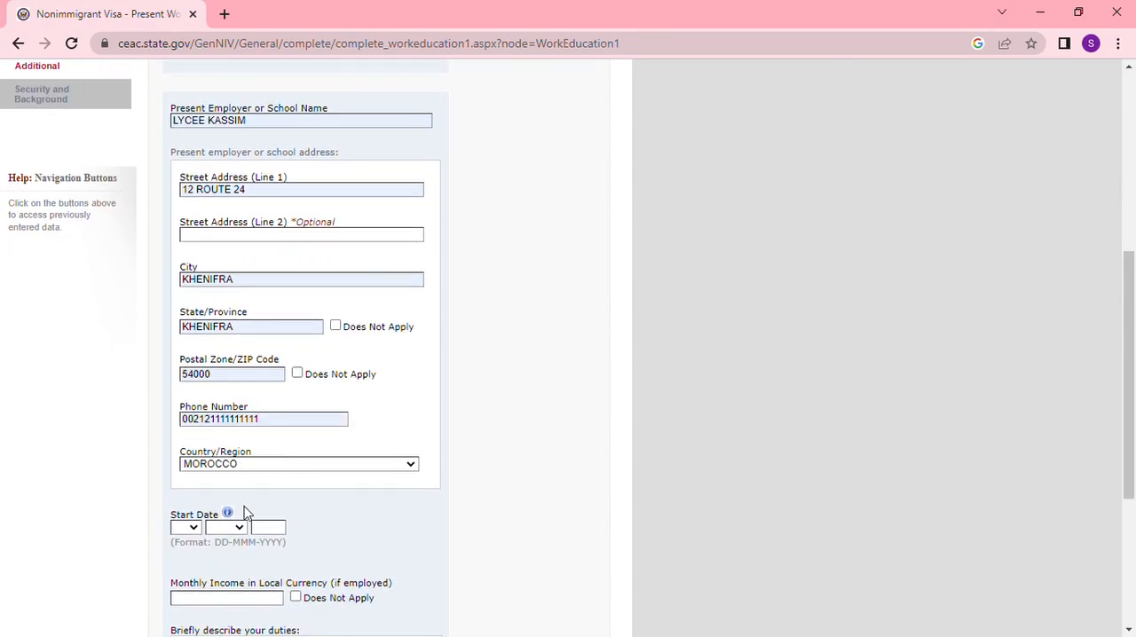
- Set the start date at the present school to 01-JAN-2004
{"action": "left_click", "coordinate": [194, 532]}
{"action": "left_click", "coordinate": [177, 286]}
{"action": "left_click", "coordinate": [238, 529]}
{"action": "left_click", "coordinate": [217, 382]}
{"action": "left_click", "coordinate": [269, 533]}
{"action": "type", "text": "2004"}
- Mark monthly income as Does Not Apply, describe the duties as HIGH SCHOOL, and continue to Work/Education: Previous
{"action": "scroll", "coordinate": [320, 507], "scroll_direction": "down", "scroll_amount": 3}
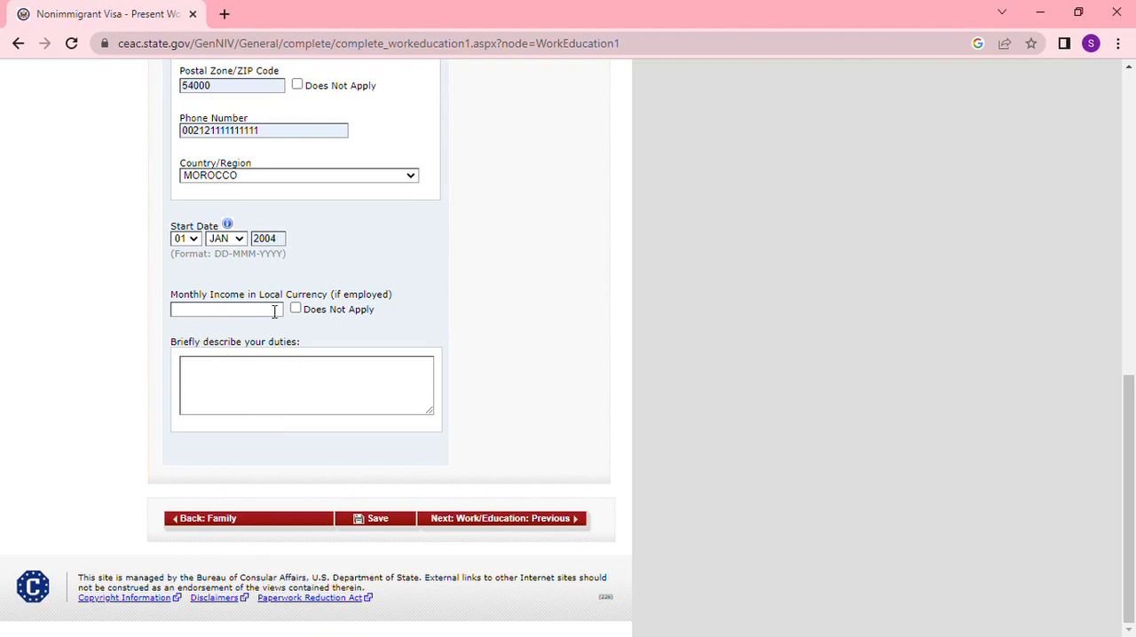
{"action": "left_click", "coordinate": [296, 308]}
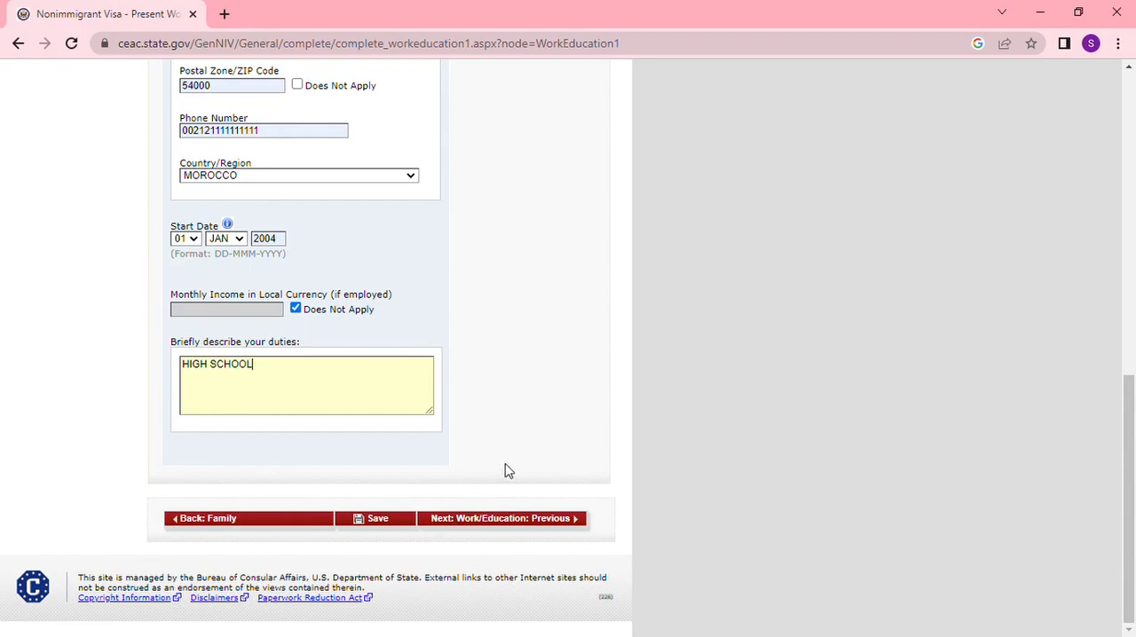
{"action": "left_click", "coordinate": [535, 520]}
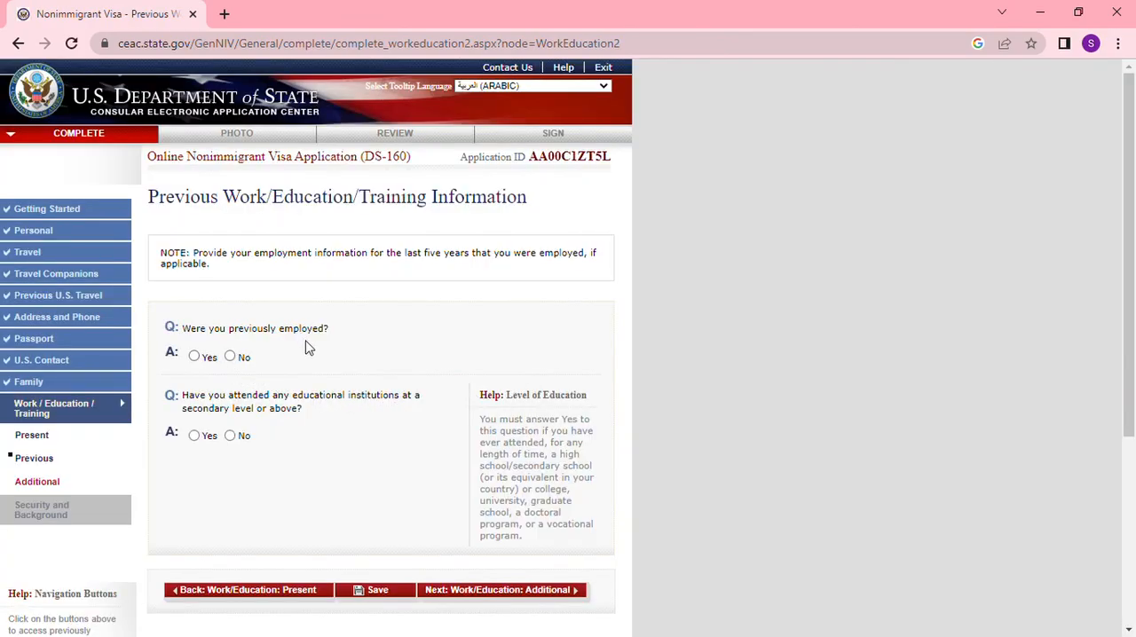
- Answer No to previous employment and Yes to having attended educational institutions at a secondary level or above
{"action": "left_click", "coordinate": [230, 359]}
{"action": "left_click", "coordinate": [195, 436]}
{"action": "left_click", "coordinate": [562, 589]}
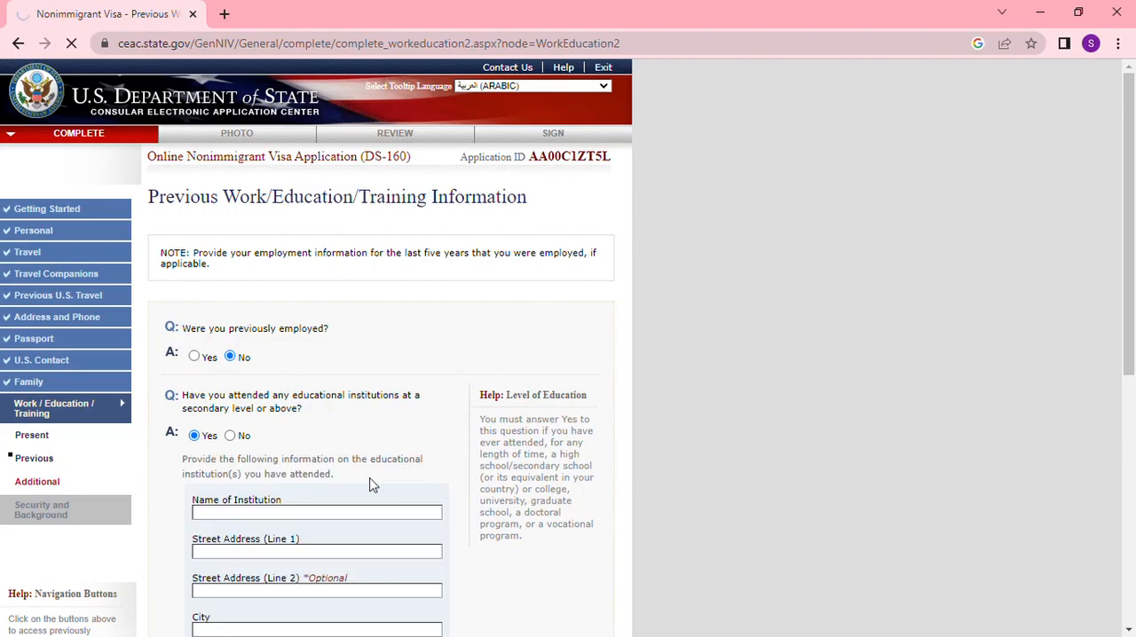
{"action": "left_click", "coordinate": [336, 513]}
{"action": "type", "text": "KASIM ZANE"}
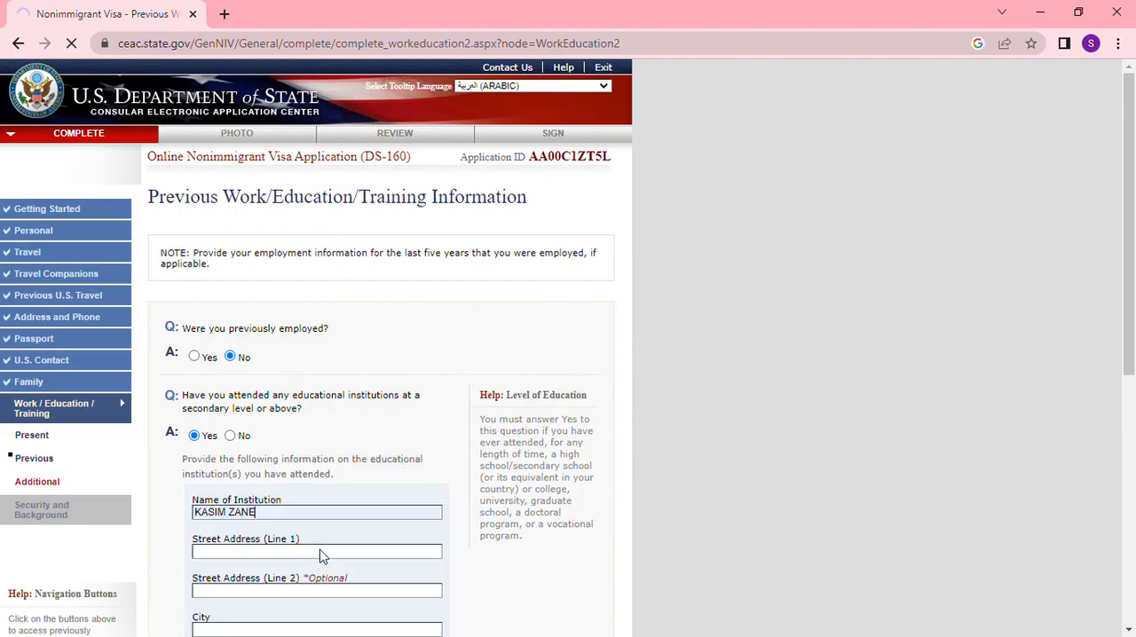
{"action": "left_click", "coordinate": [270, 552]}
{"action": "type", "text": "101 ROUTE 24"}
{"action": "scroll", "coordinate": [355, 550], "scroll_direction": "down", "scroll_amount": 3}
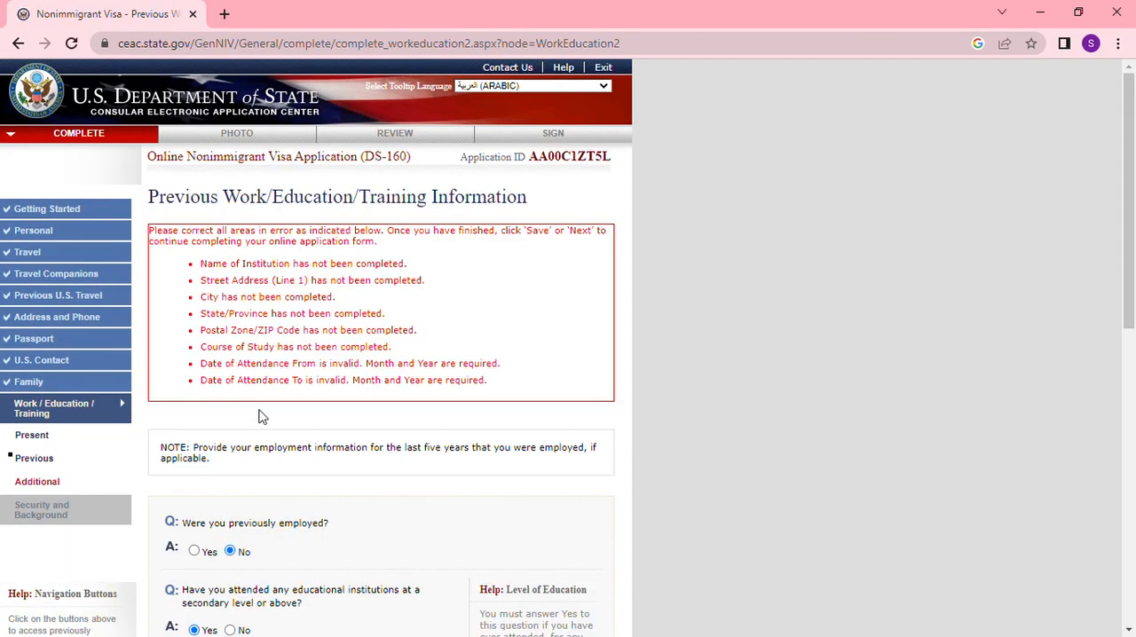
{"action": "scroll", "coordinate": [263, 434], "scroll_direction": "down", "scroll_amount": 5}
{"action": "left_click", "coordinate": [255, 293]}
{"action": "type", "text": "KASIM ZANE"}
{"action": "left_click", "coordinate": [230, 412]}
{"action": "type", "text": "KHENIFRA"}
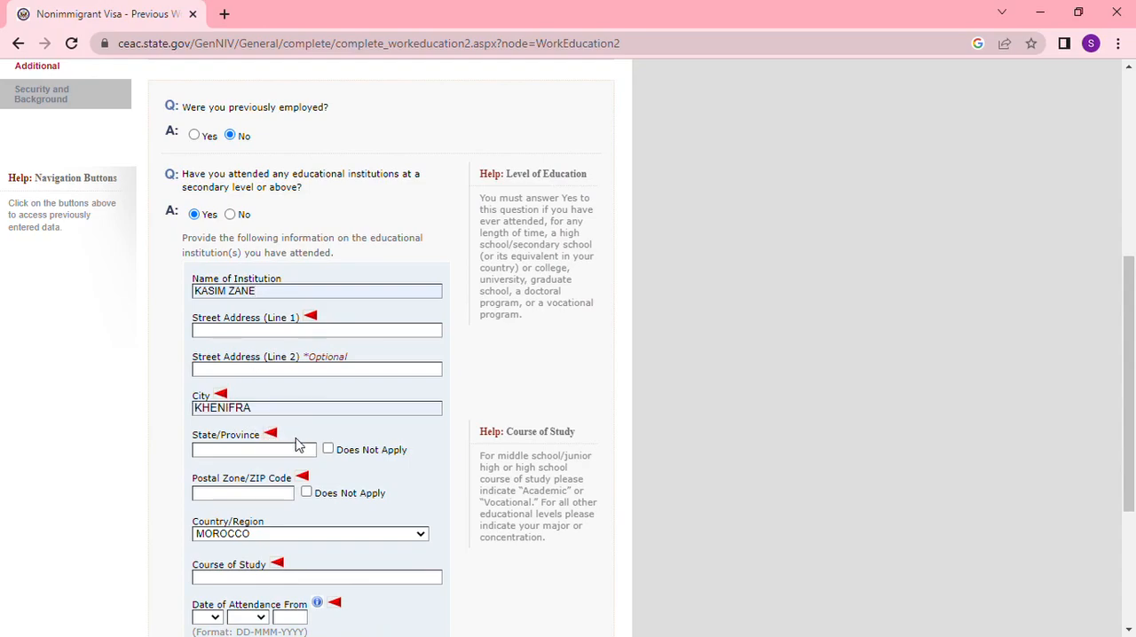
{"action": "left_click", "coordinate": [266, 338]}
{"action": "type", "text": "101 ROUTE 24"}
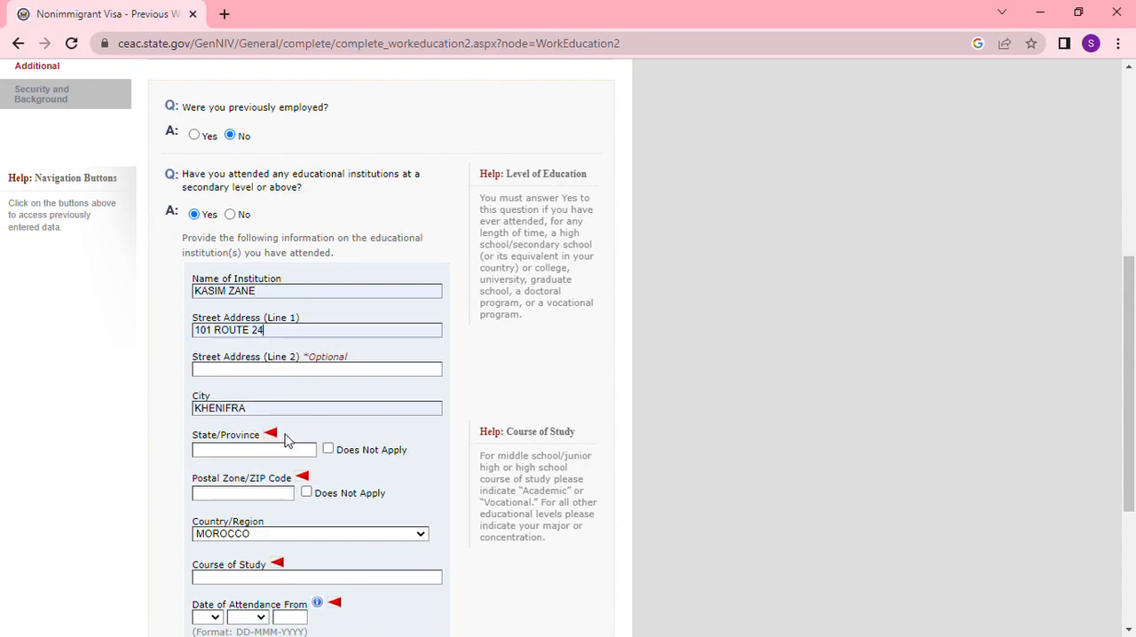
- Set the institution's state/province to KHENIFRA, fill in its postal code, and enter GENERAL STUDIES as the course of study
{"action": "scroll", "coordinate": [284, 439], "scroll_direction": "down", "scroll_amount": 2}
{"action": "type", "text": "KHENIFRA"}
{"action": "left_click", "coordinate": [256, 334]}
{"action": "type", "text": "54000"}
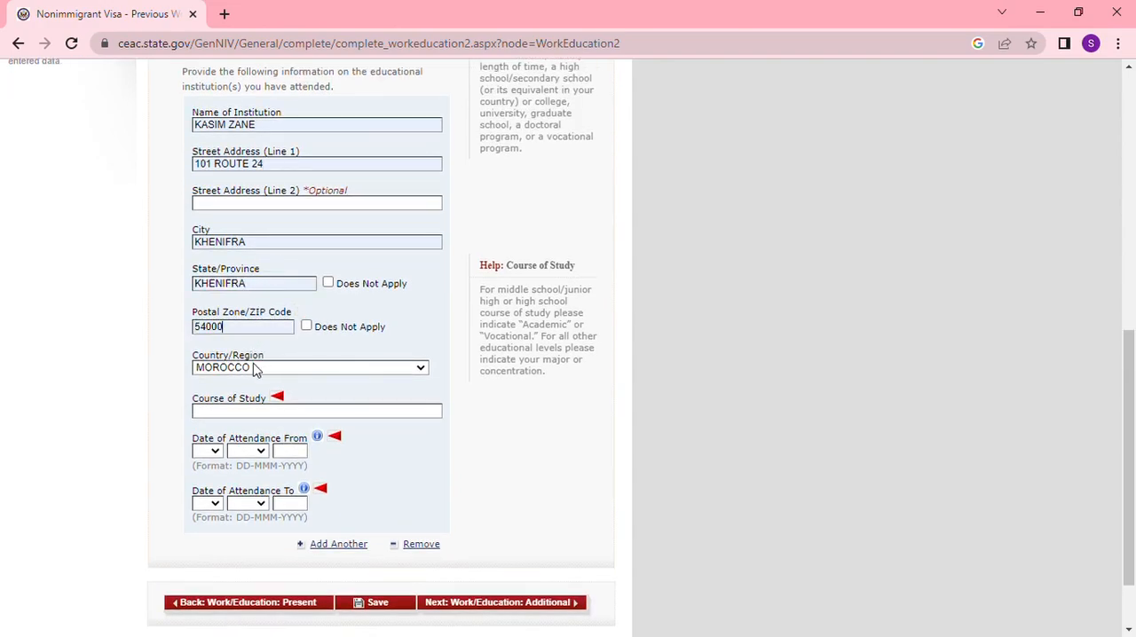
{"action": "type", "text": "GENERAL STUDIES"}
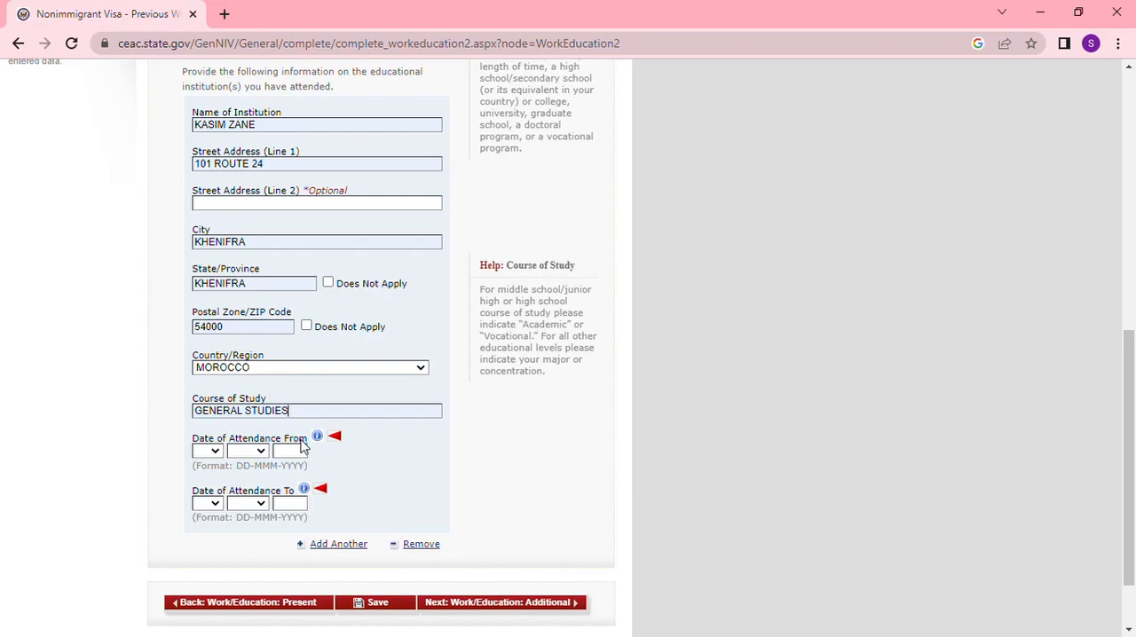
- Set the attendance start date at the institution to 01-JAN-2010
{"action": "left_click", "coordinate": [216, 452]}
{"action": "left_click", "coordinate": [214, 224]}
{"action": "left_click", "coordinate": [245, 478]}
{"action": "type", "text": "2010"}
- Set the attendance end date at the institution to 01-JAN-2011 and continue to Work/Education: Additional
{"action": "left_click", "coordinate": [213, 504]}
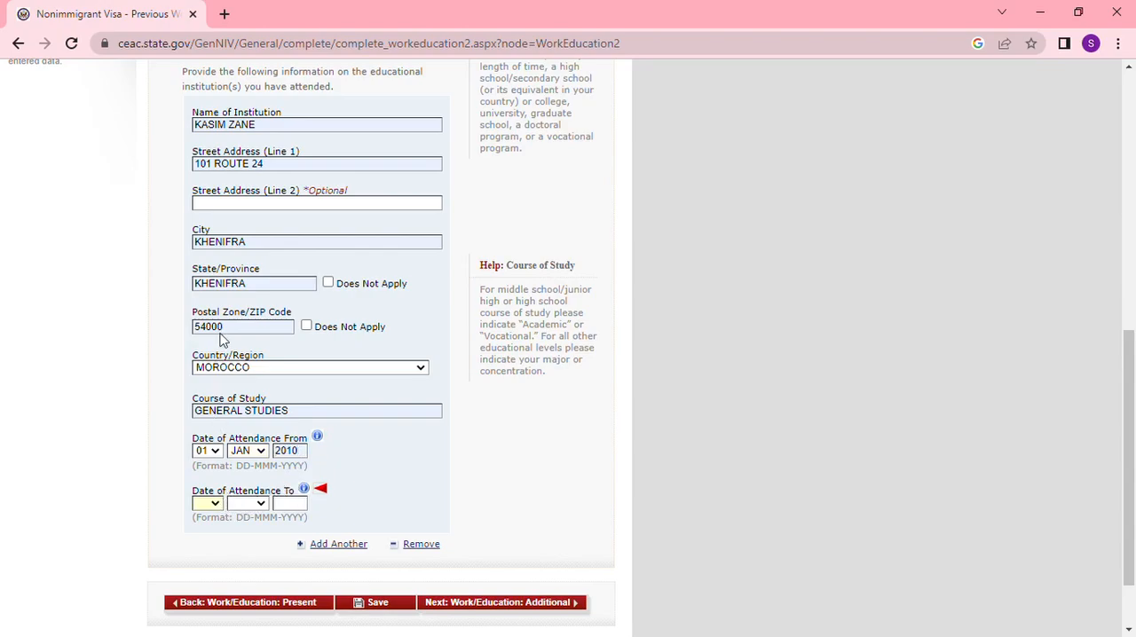
{"action": "left_click", "coordinate": [203, 269]}
{"action": "left_click", "coordinate": [261, 504]}
{"action": "key", "text": "j"}
{"action": "key", "text": "Tab"}
{"action": "type", "text": "2011"}
{"action": "scroll", "coordinate": [497, 440], "scroll_direction": "up", "scroll_amount": 4}
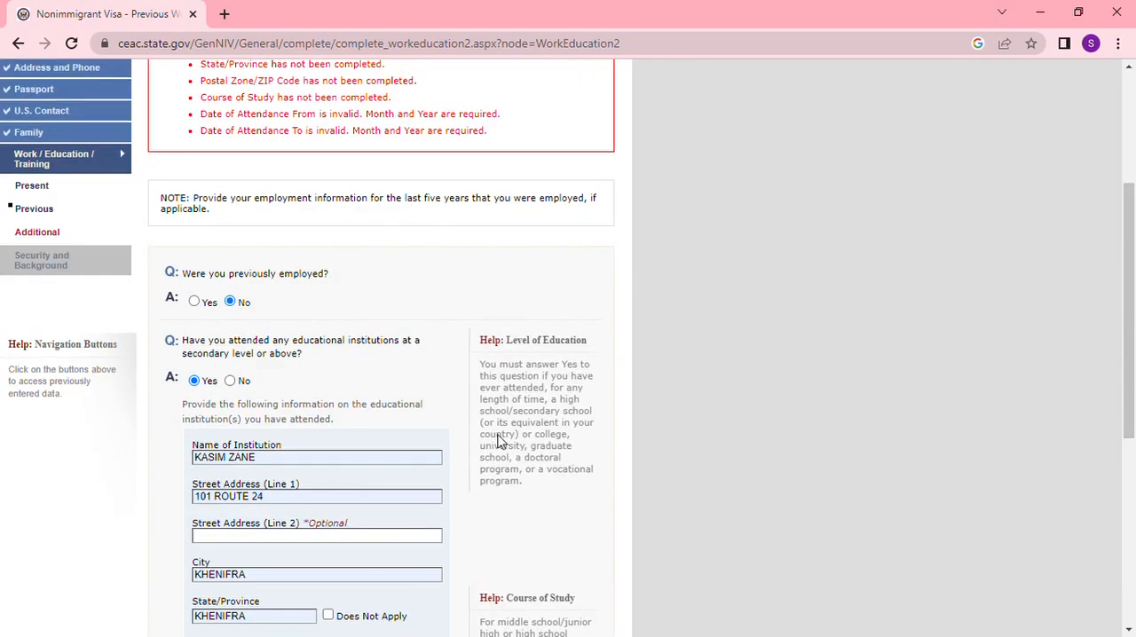
{"action": "scroll", "coordinate": [506, 441], "scroll_direction": "down", "scroll_amount": 5}
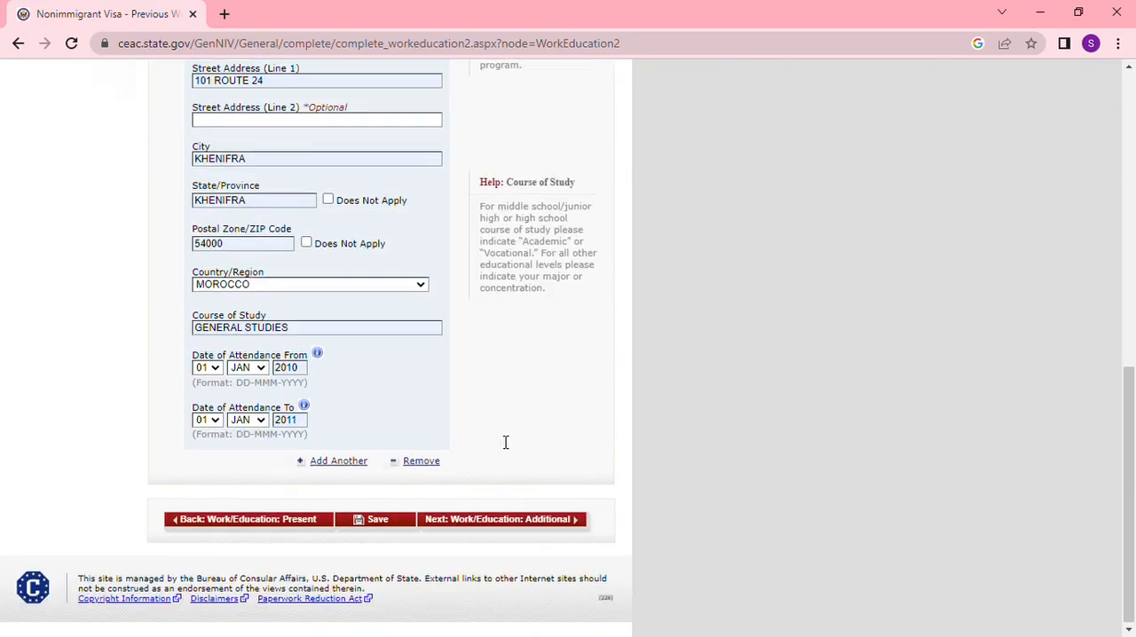
{"action": "left_click", "coordinate": [517, 519]}
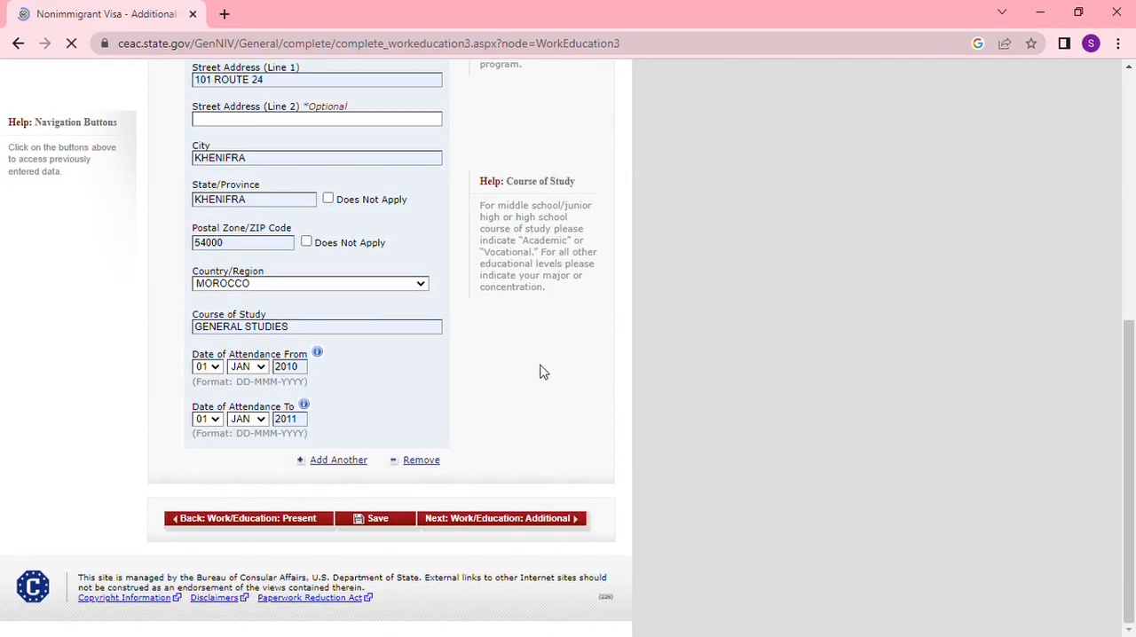
- Answer No to belonging to a clan or tribe and list ARABIC and FRENCH as spoken languages
{"action": "scroll", "coordinate": [543, 371], "scroll_direction": "down", "scroll_amount": 1}
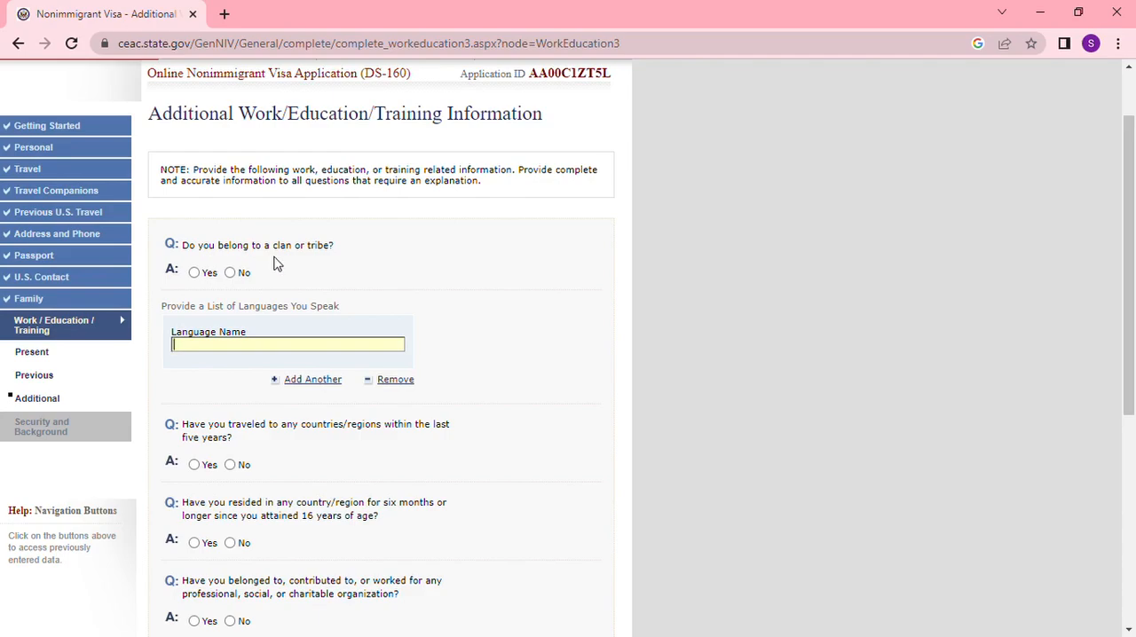
{"action": "left_click", "coordinate": [232, 271]}
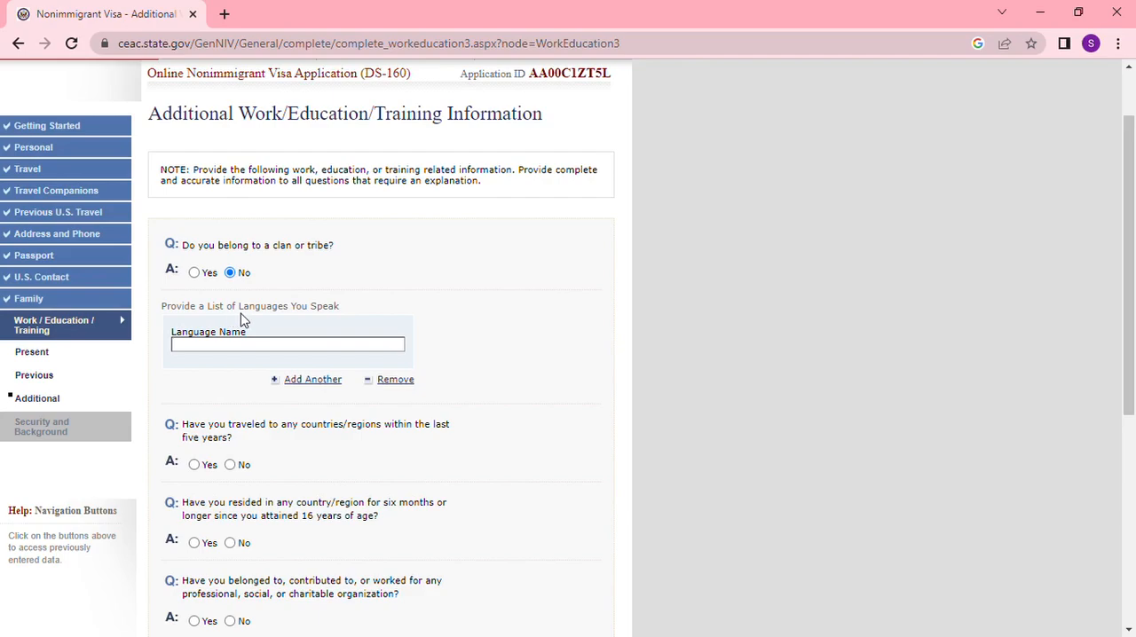
{"action": "left_click", "coordinate": [300, 348]}
{"action": "type", "text": "ARABIC"}
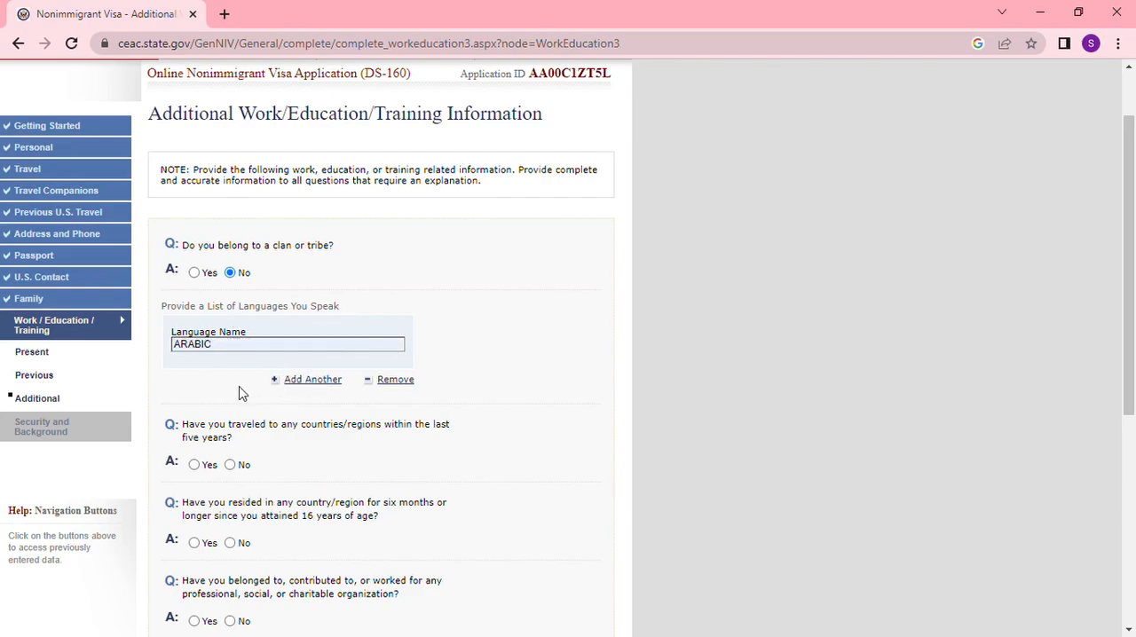
{"action": "left_click", "coordinate": [317, 387]}
{"action": "type", "text": "FRENCH"}
- Answer No to foreign travel in the last five years and to residing in any country six months or longer since age 16
{"action": "scroll", "coordinate": [404, 467], "scroll_direction": "down", "scroll_amount": 3}
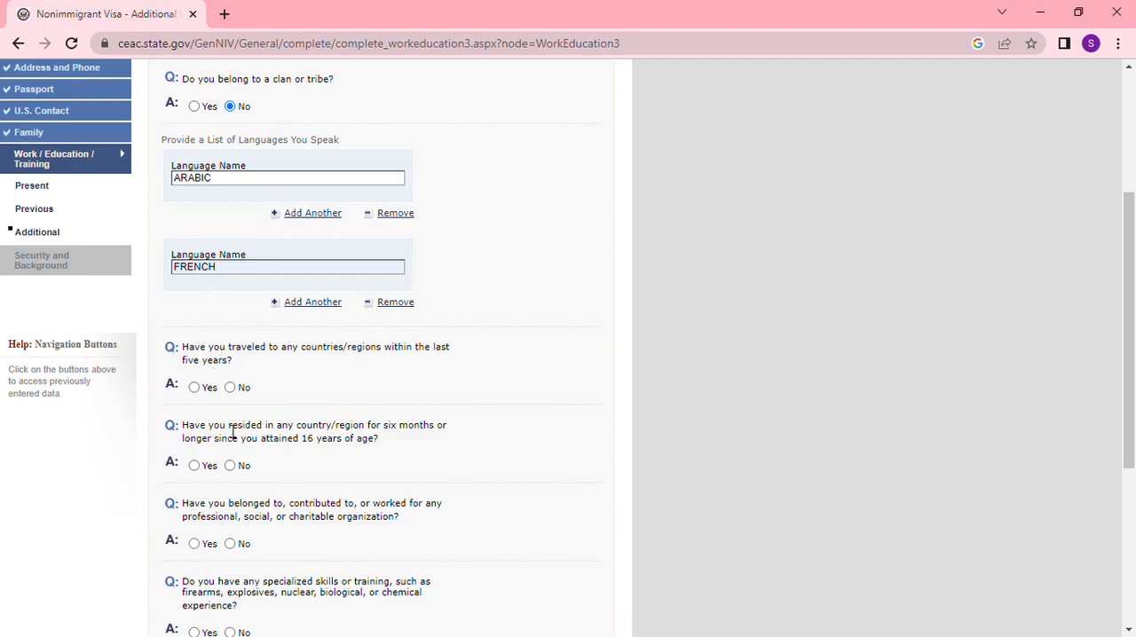
{"action": "scroll", "coordinate": [248, 394], "scroll_direction": "down", "scroll_amount": 1}
{"action": "scroll", "coordinate": [248, 394], "scroll_direction": "down", "scroll_amount": 2}
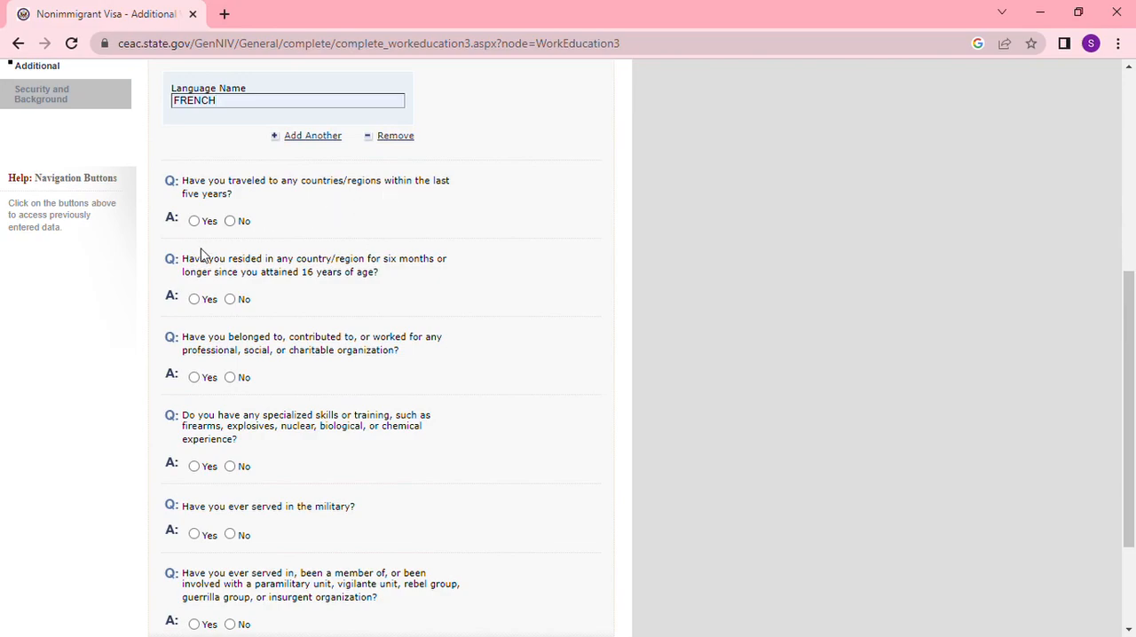
{"action": "left_click", "coordinate": [230, 221]}
{"action": "scroll", "coordinate": [325, 426], "scroll_direction": "down", "scroll_amount": 3}
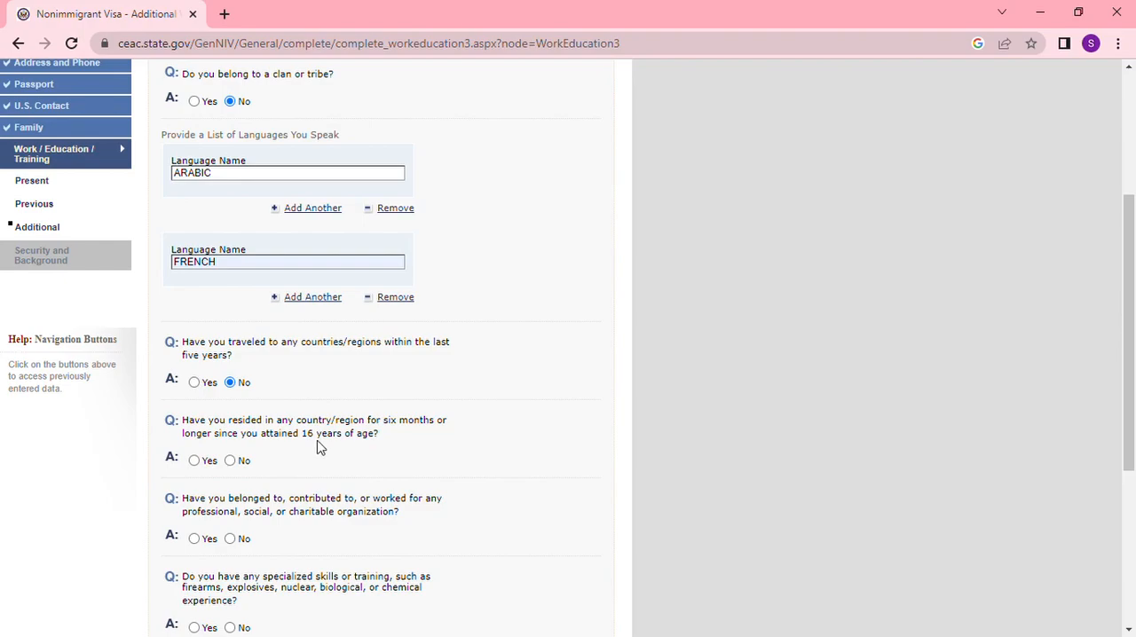
{"action": "left_click", "coordinate": [230, 460]}
- Answer No to the questions on organization membership, specialized skills or training, and military service
{"action": "scroll", "coordinate": [287, 459], "scroll_direction": "down", "scroll_amount": 1}
{"action": "scroll", "coordinate": [279, 439], "scroll_direction": "up", "scroll_amount": 3}
{"action": "scroll", "coordinate": [299, 439], "scroll_direction": "down", "scroll_amount": 4}
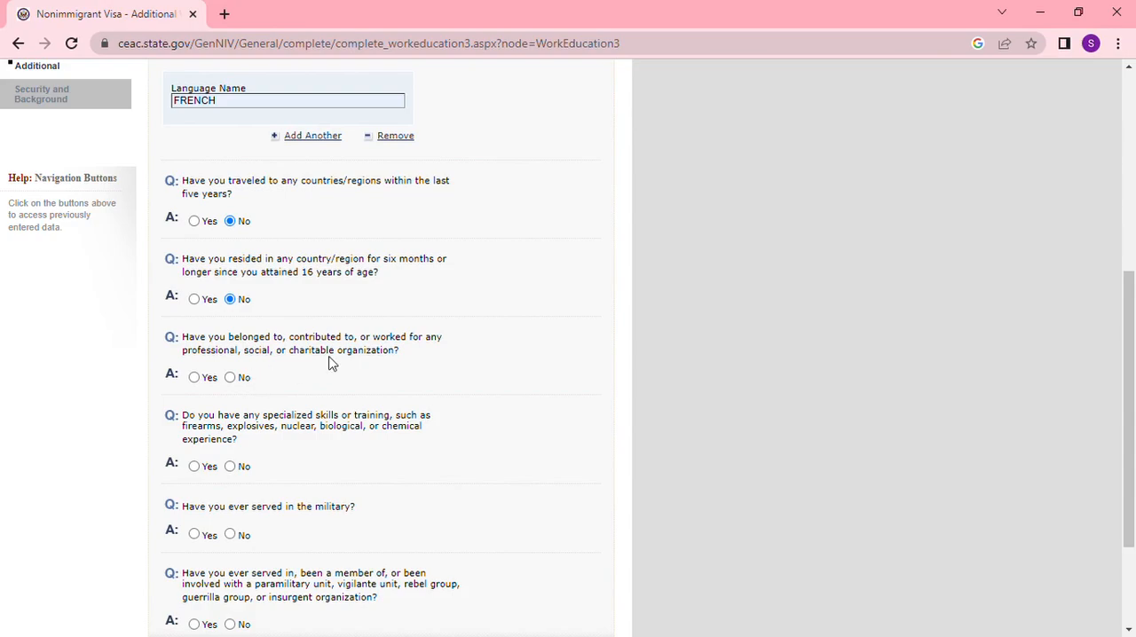
{"action": "left_click", "coordinate": [229, 378]}
{"action": "scroll", "coordinate": [266, 480], "scroll_direction": "down", "scroll_amount": 2}
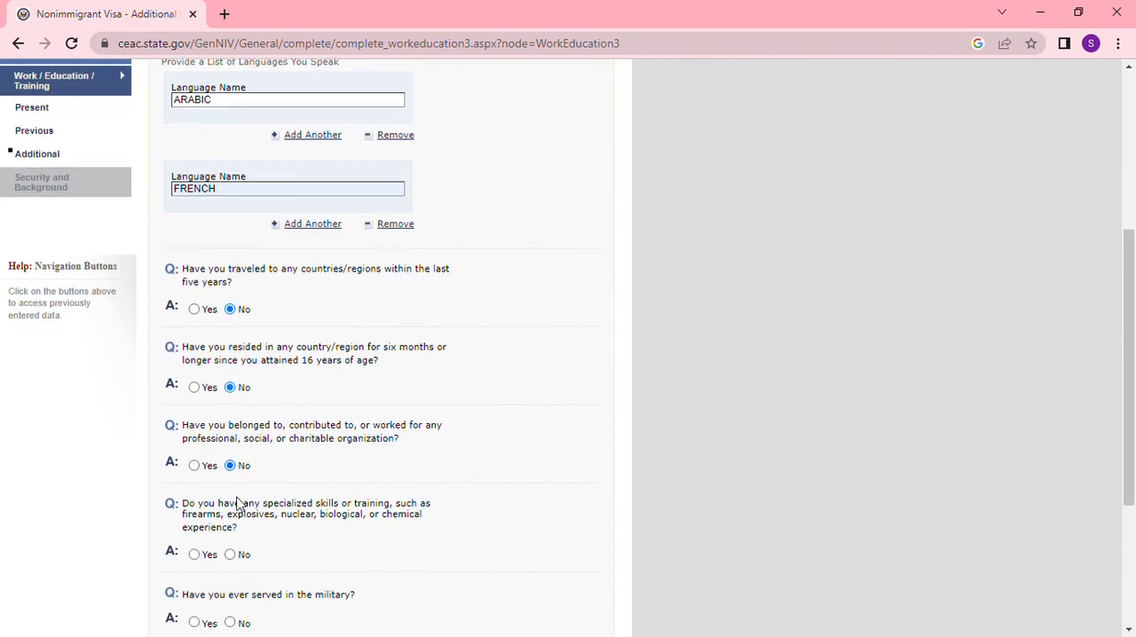
{"action": "scroll", "coordinate": [304, 525], "scroll_direction": "down", "scroll_amount": 1}
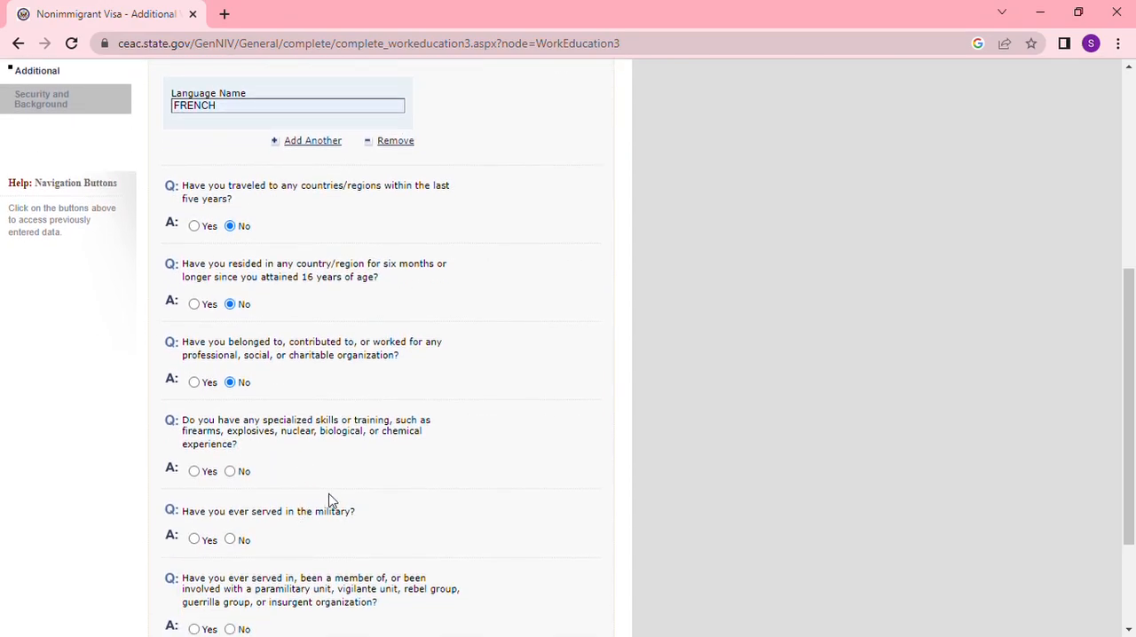
{"action": "left_click", "coordinate": [230, 472]}
{"action": "scroll", "coordinate": [344, 453], "scroll_direction": "down", "scroll_amount": 2}
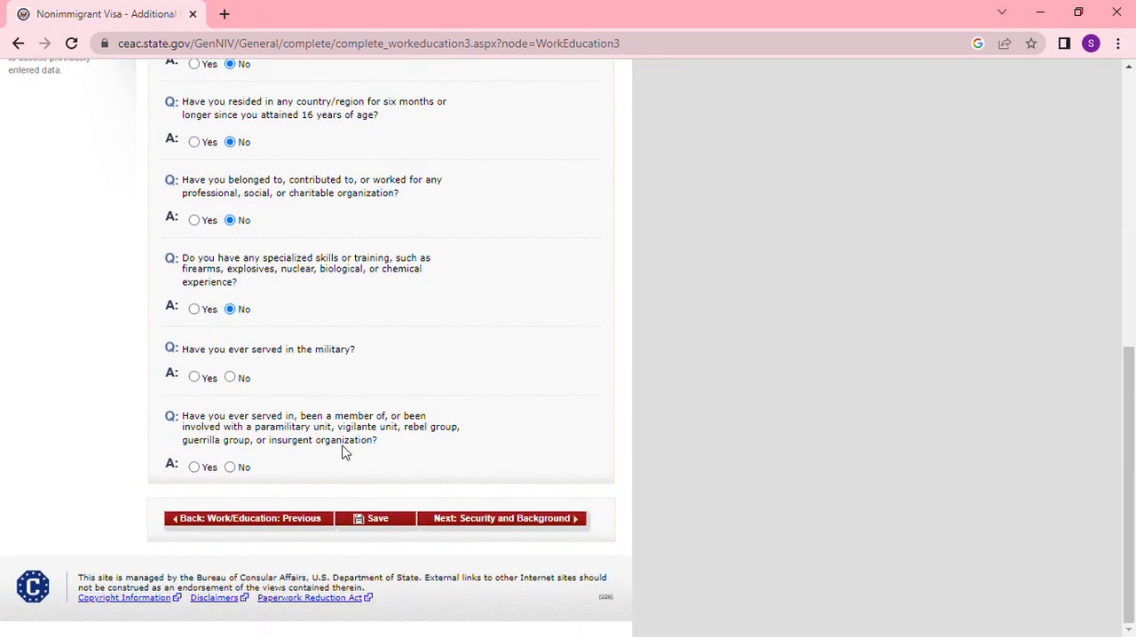
{"action": "left_click", "coordinate": [230, 379]}
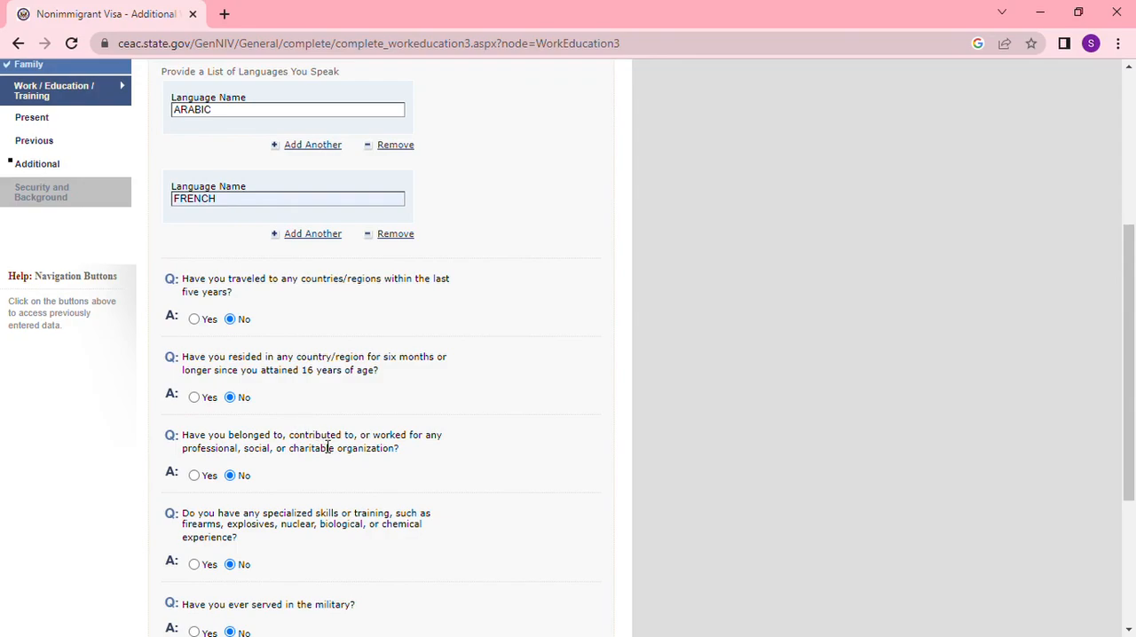
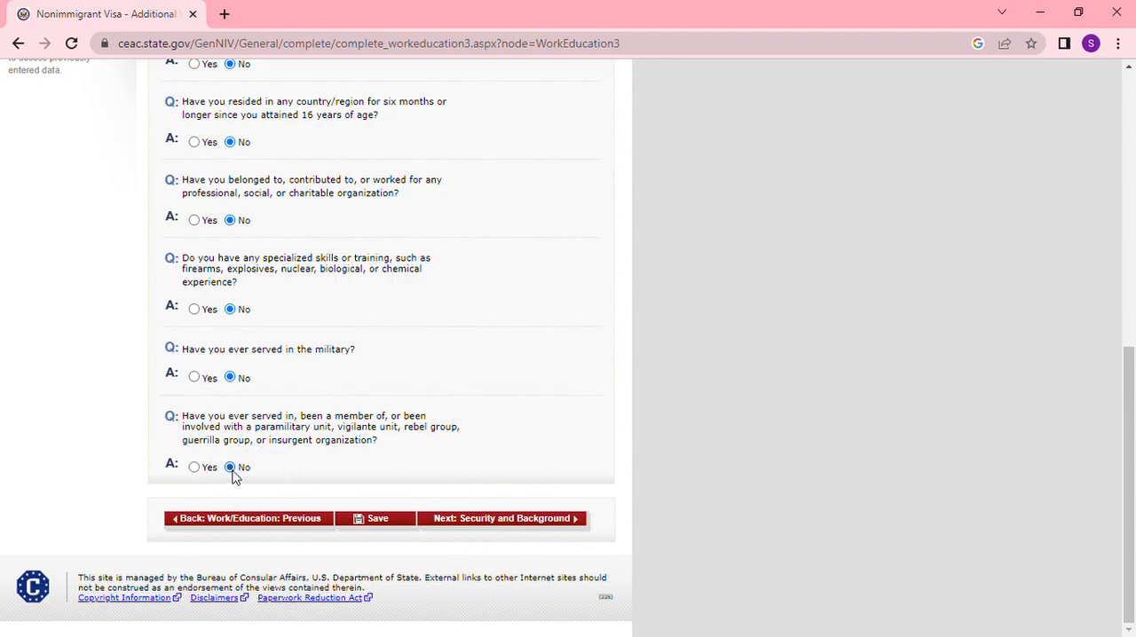
- Continue to Security and Background and answer No on communicable disease, mental or physical disorder, and drug abuse or addiction
{"action": "left_click", "coordinate": [541, 522]}
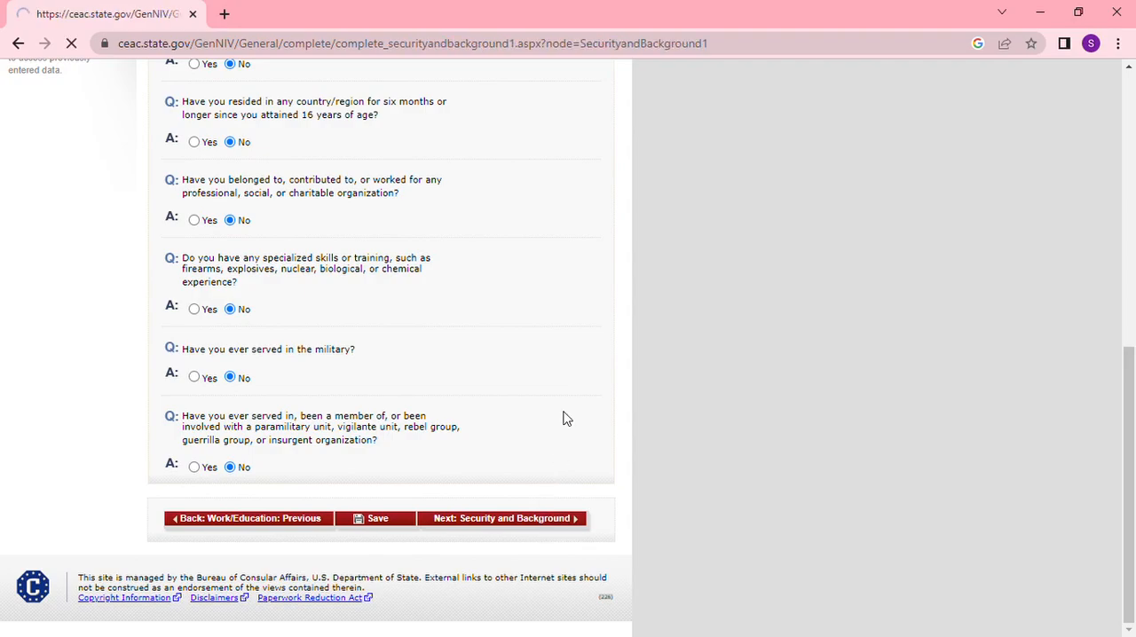
{"action": "scroll", "coordinate": [564, 418], "scroll_direction": "down", "scroll_amount": 2}
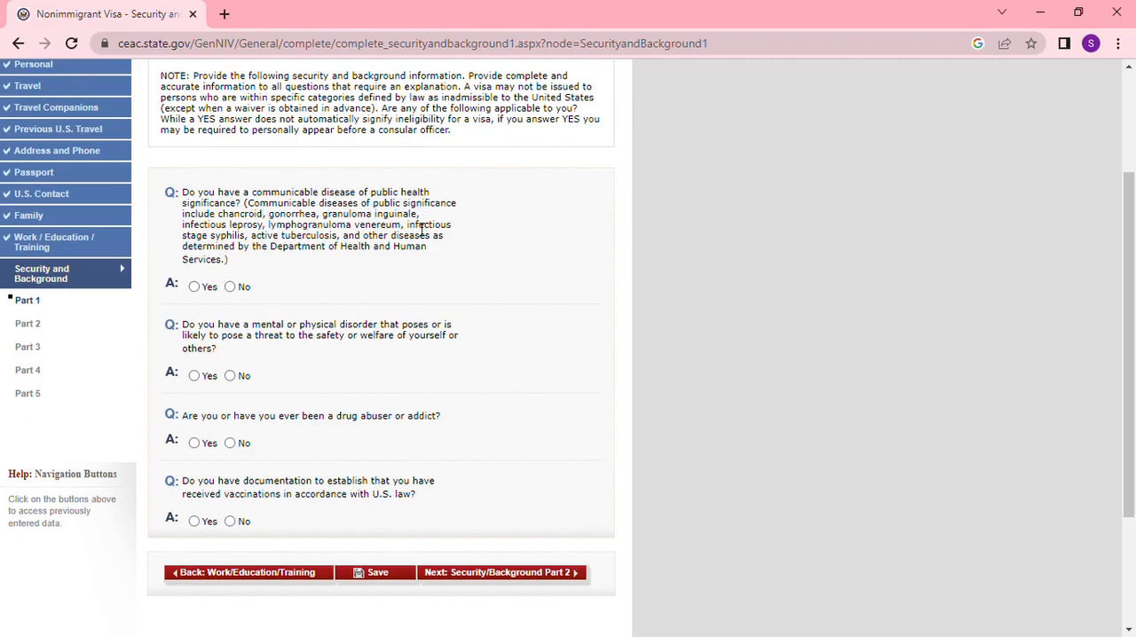
{"action": "left_click", "coordinate": [230, 287]}
{"action": "left_click", "coordinate": [230, 375]}
{"action": "left_click", "coordinate": [230, 443]}
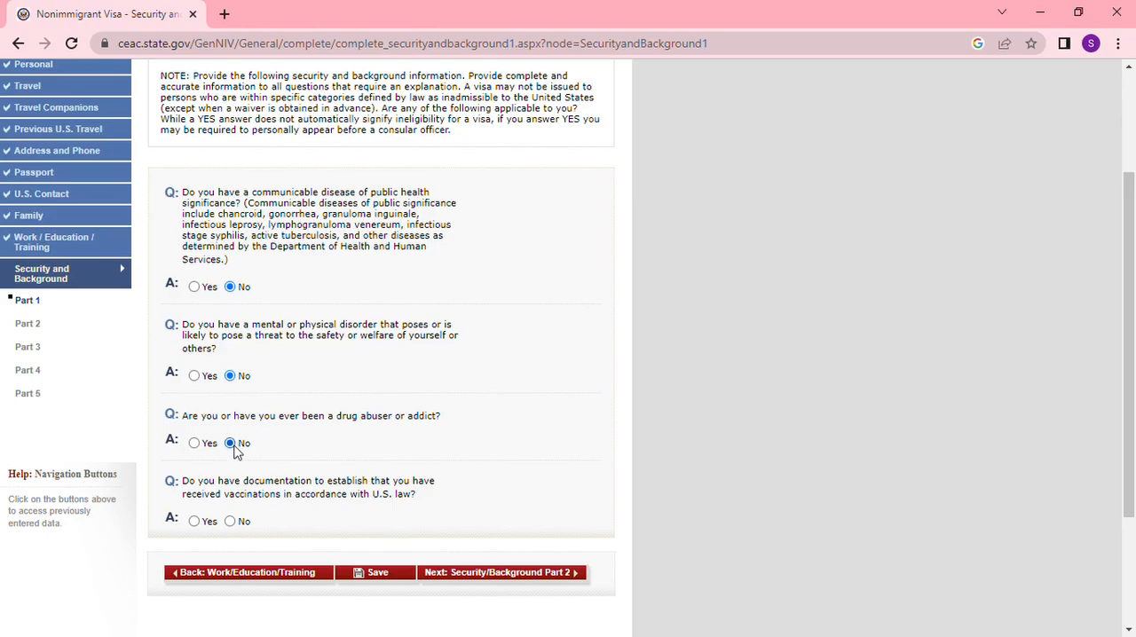
- Answer Yes to having documentation of vaccinations under U.S. law and continue to Security/Background Part 2
{"action": "left_click", "coordinate": [230, 522]}
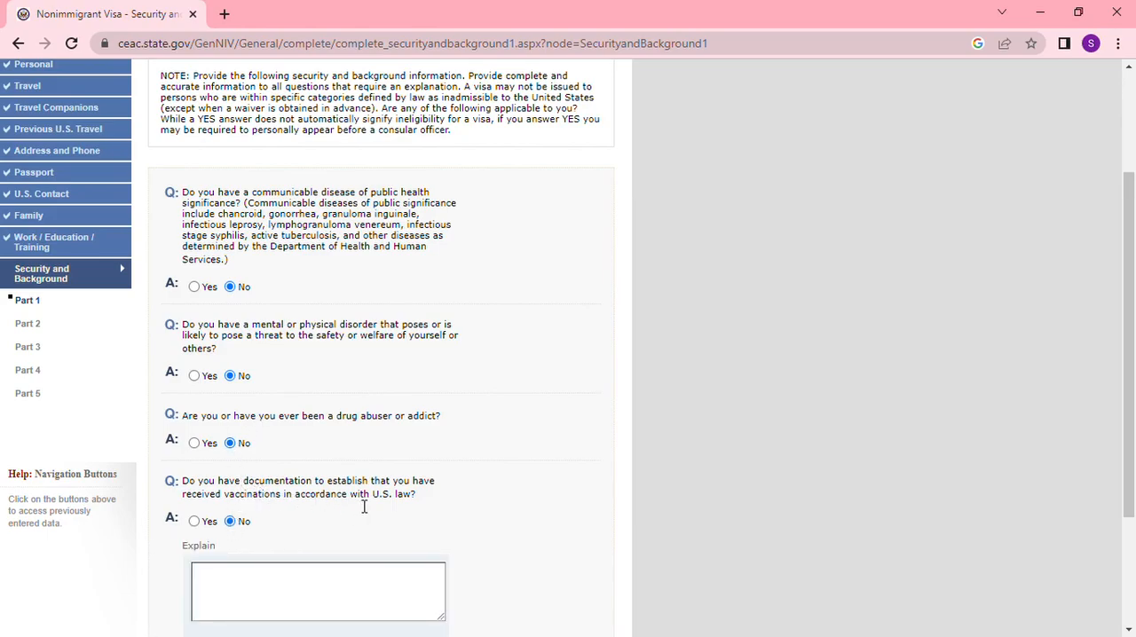
{"action": "left_click", "coordinate": [194, 522]}
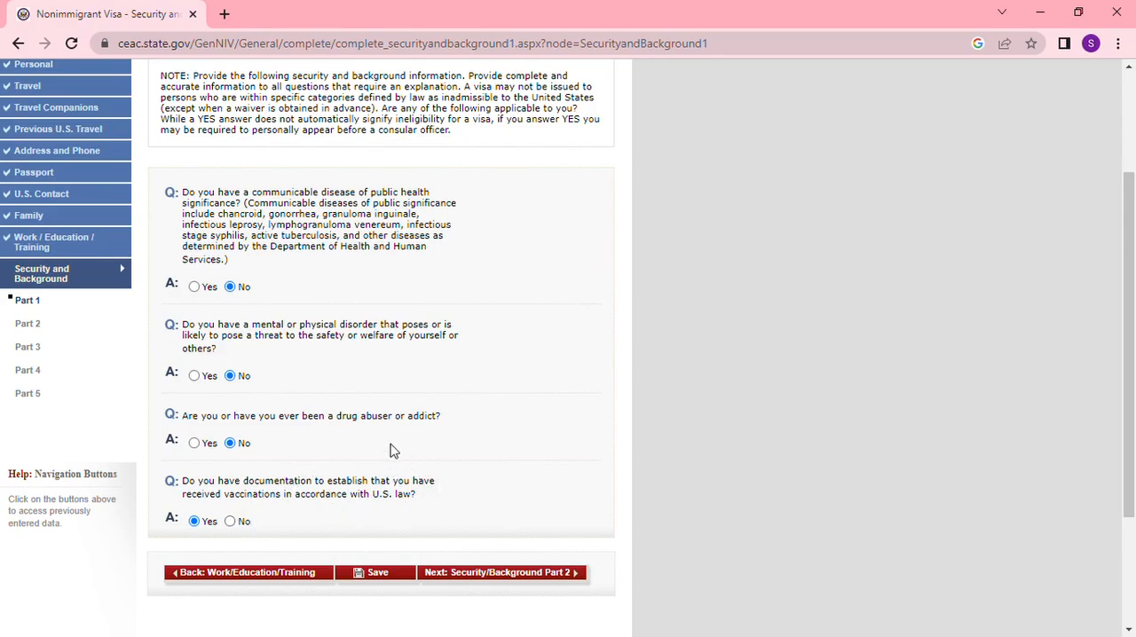
{"action": "left_click", "coordinate": [512, 579]}
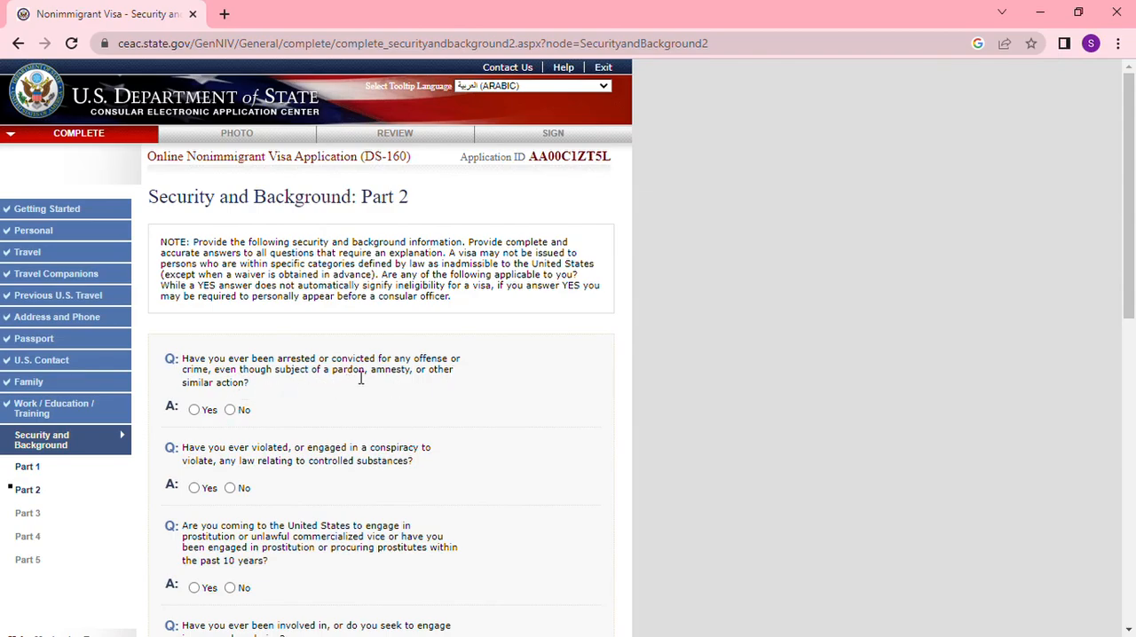
- Answer No to the Part 2 questions on arrests or convictions, controlled substances, prostitution, and money laundering
{"action": "left_click", "coordinate": [230, 409]}
{"action": "left_click", "coordinate": [230, 487]}
{"action": "scroll", "coordinate": [306, 471], "scroll_direction": "down", "scroll_amount": 2}
{"action": "left_click", "coordinate": [229, 426]}
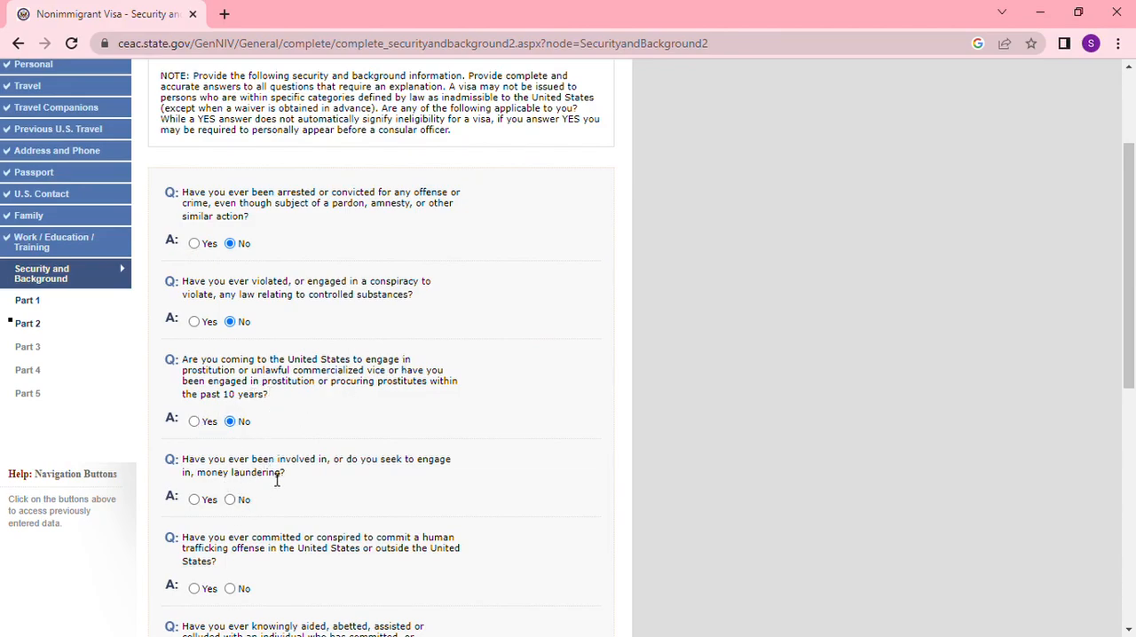
{"action": "left_click", "coordinate": [230, 500]}
- Answer No to committing or aiding human trafficking and to benefiting from it as a relative of a trafficking offender
{"action": "scroll", "coordinate": [376, 460], "scroll_direction": "down", "scroll_amount": 2}
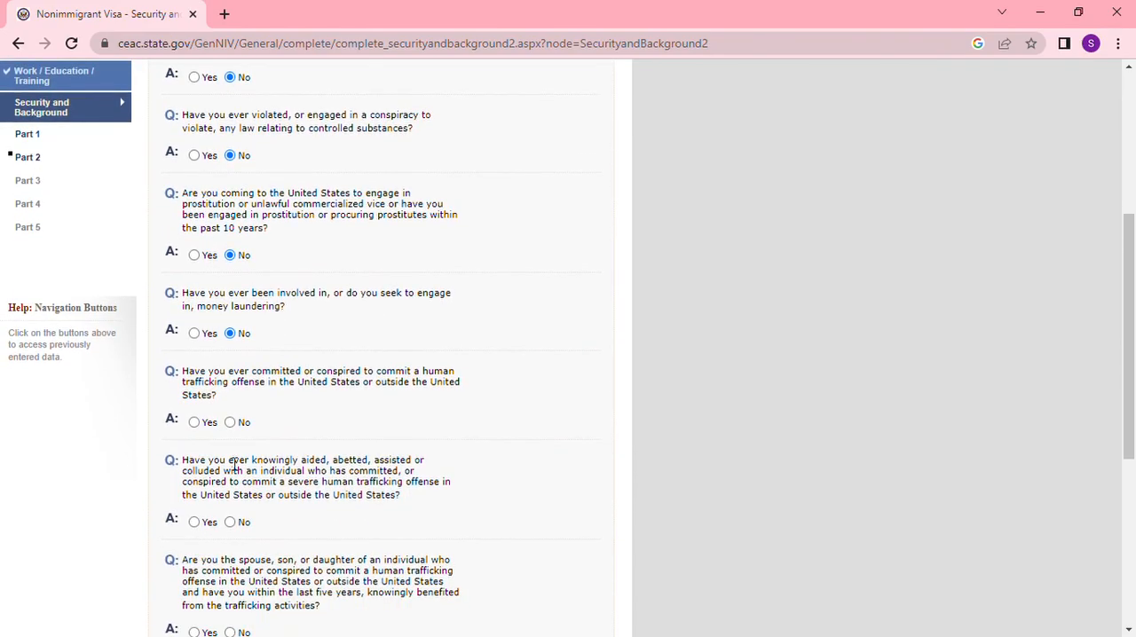
{"action": "left_click", "coordinate": [230, 424]}
{"action": "left_click", "coordinate": [232, 524]}
{"action": "scroll", "coordinate": [317, 525], "scroll_direction": "down", "scroll_amount": 2}
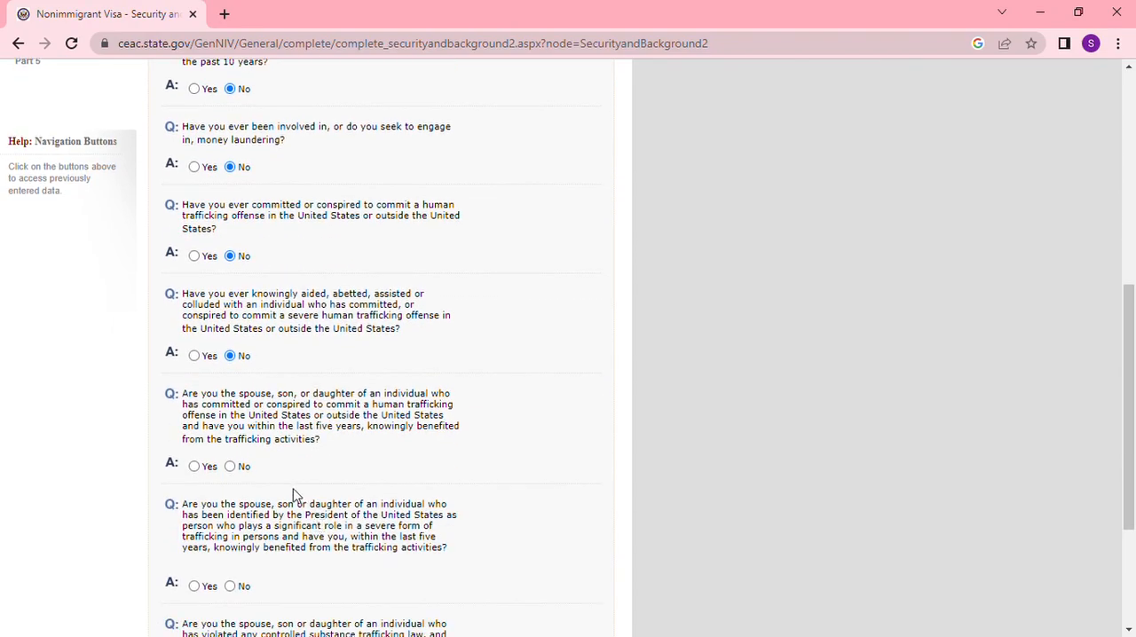
{"action": "scroll", "coordinate": [325, 475], "scroll_direction": "down", "scroll_amount": 1}
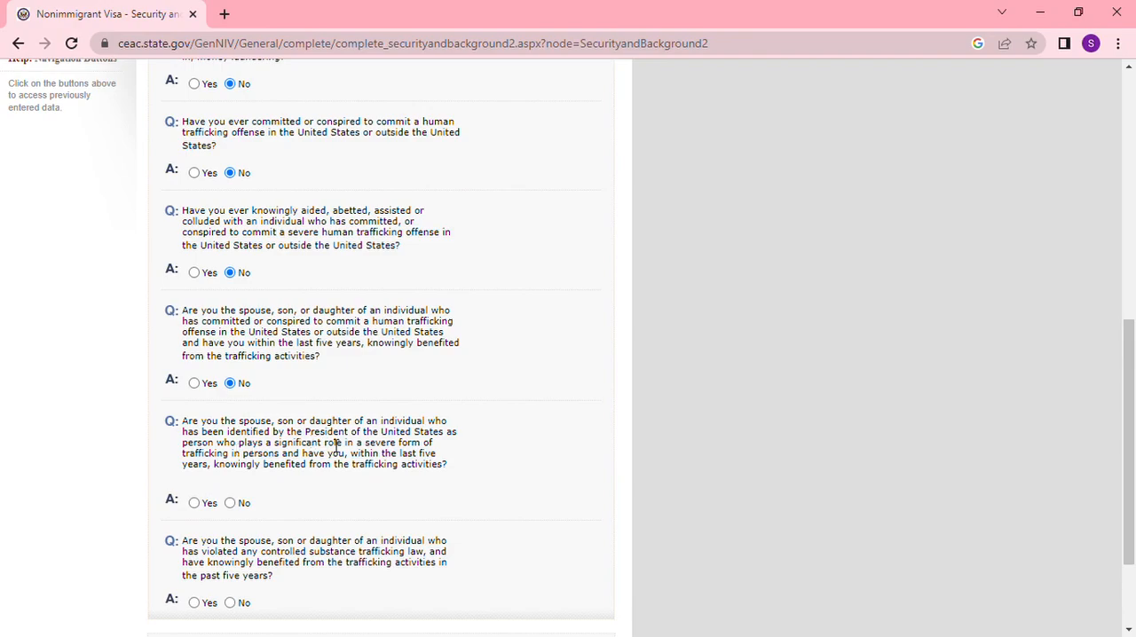
- Answer No on being related to a President-identified trafficker or a controlled substance trafficker, and continue to Security/Background Part 3
{"action": "left_click", "coordinate": [231, 502]}
{"action": "scroll", "coordinate": [299, 477], "scroll_direction": "down", "scroll_amount": 2}
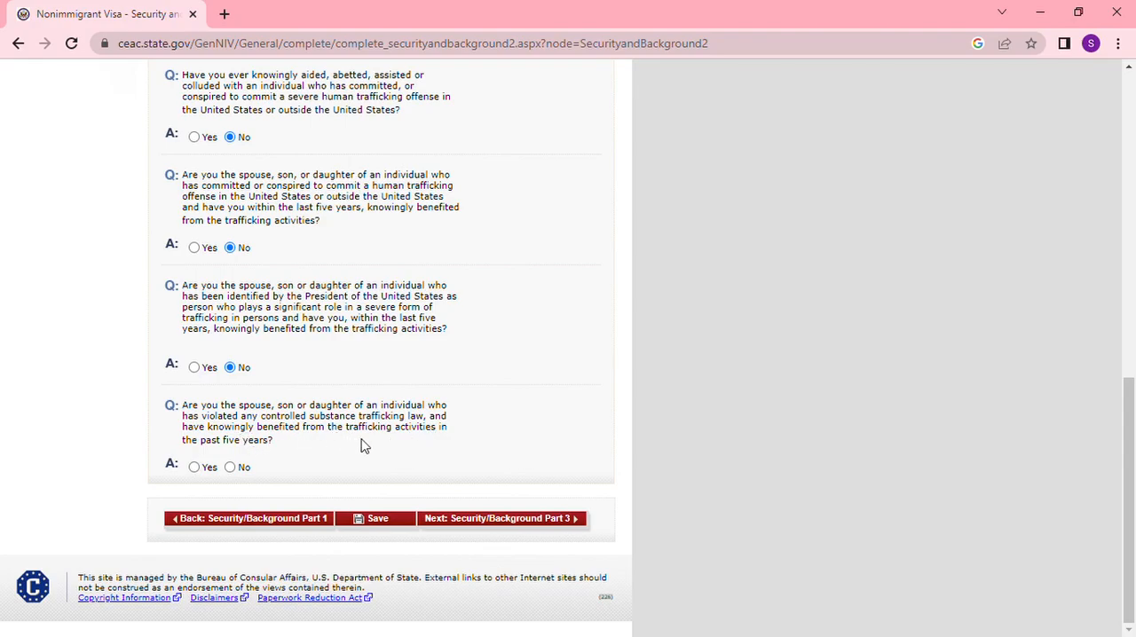
{"action": "left_click", "coordinate": [230, 468]}
{"action": "left_click", "coordinate": [518, 524]}
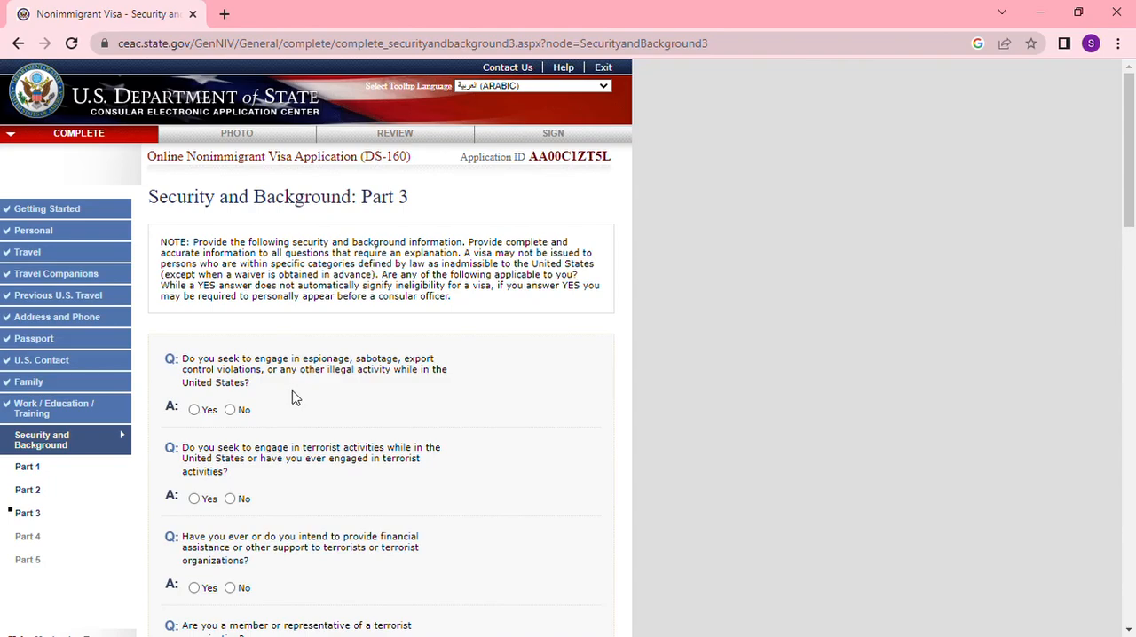
- Answer No to the espionage question and to those on terrorist activities, support, membership, and relatives engaged in terrorism
{"action": "left_click", "coordinate": [230, 409]}
{"action": "left_click", "coordinate": [231, 499]}
{"action": "scroll", "coordinate": [279, 495], "scroll_direction": "down", "scroll_amount": 3}
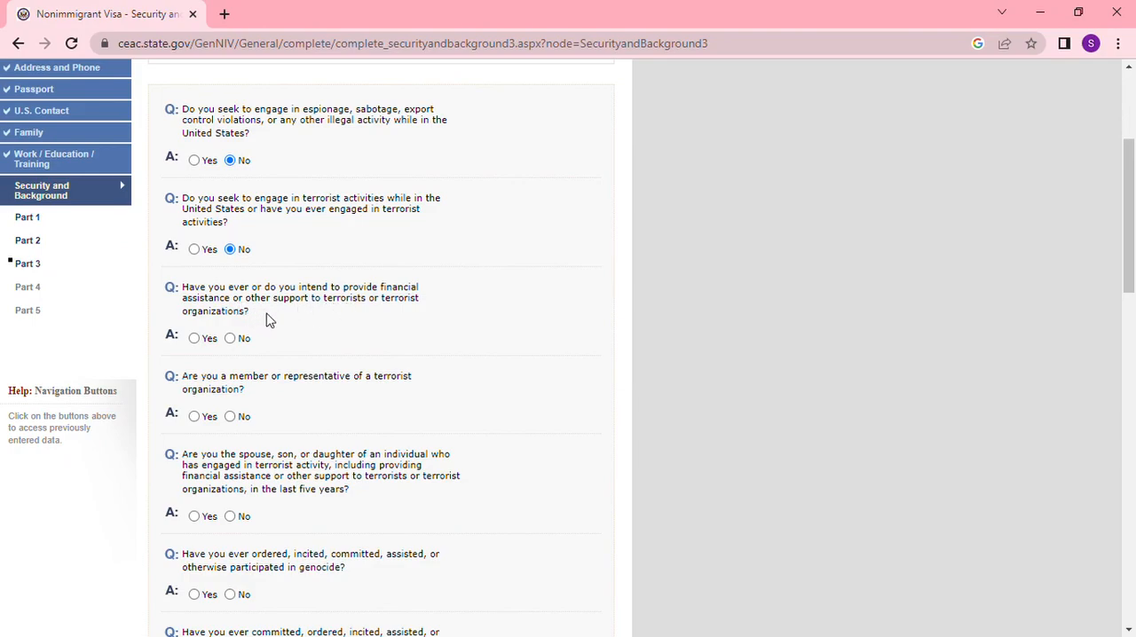
{"action": "left_click", "coordinate": [231, 338]}
{"action": "scroll", "coordinate": [317, 350], "scroll_direction": "down", "scroll_amount": 2}
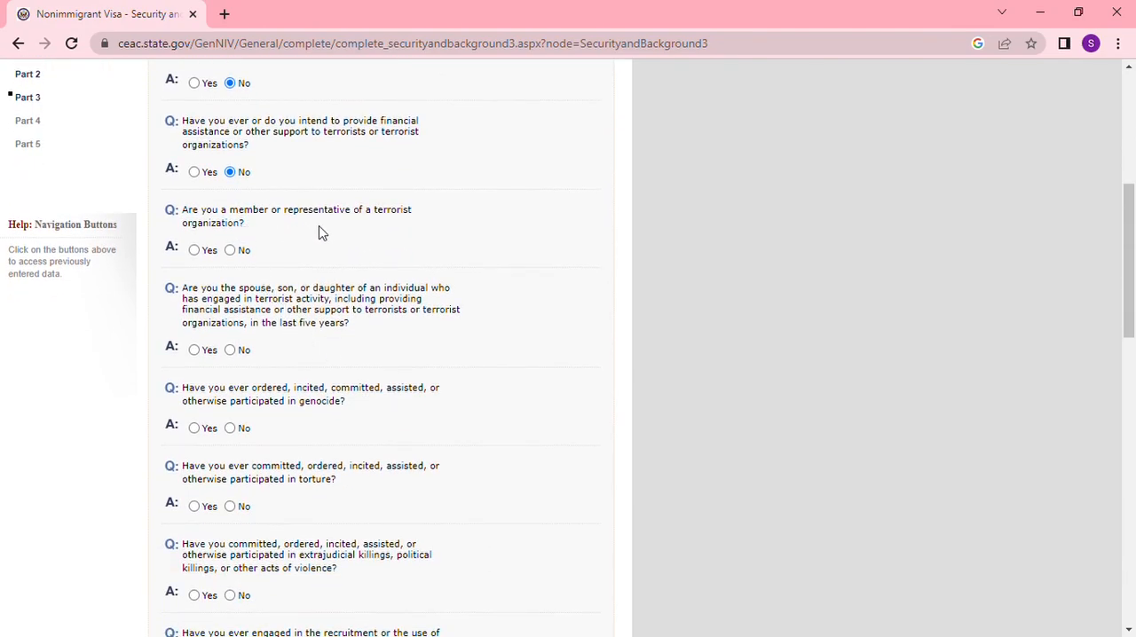
{"action": "left_click", "coordinate": [230, 251]}
{"action": "left_click", "coordinate": [231, 350]}
- Answer No to the questions on genocide, torture, extrajudicial killings, child soldiers, and religious freedom violations
{"action": "left_click", "coordinate": [234, 429]}
{"action": "left_click", "coordinate": [230, 508]}
{"action": "scroll", "coordinate": [311, 493], "scroll_direction": "down", "scroll_amount": 3}
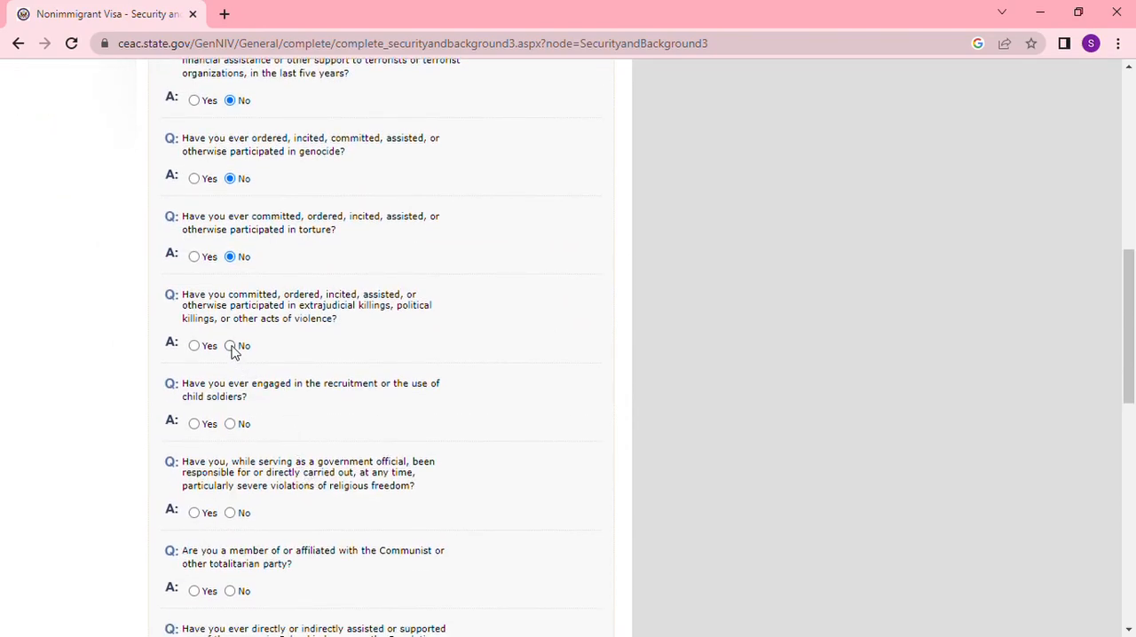
{"action": "left_click", "coordinate": [230, 424]}
{"action": "left_click", "coordinate": [230, 513]}
- Answer No on Communist or totalitarian party affiliation, support for the Colombian groups, and both confiscated-property questions
{"action": "scroll", "coordinate": [259, 498], "scroll_direction": "down", "scroll_amount": 2}
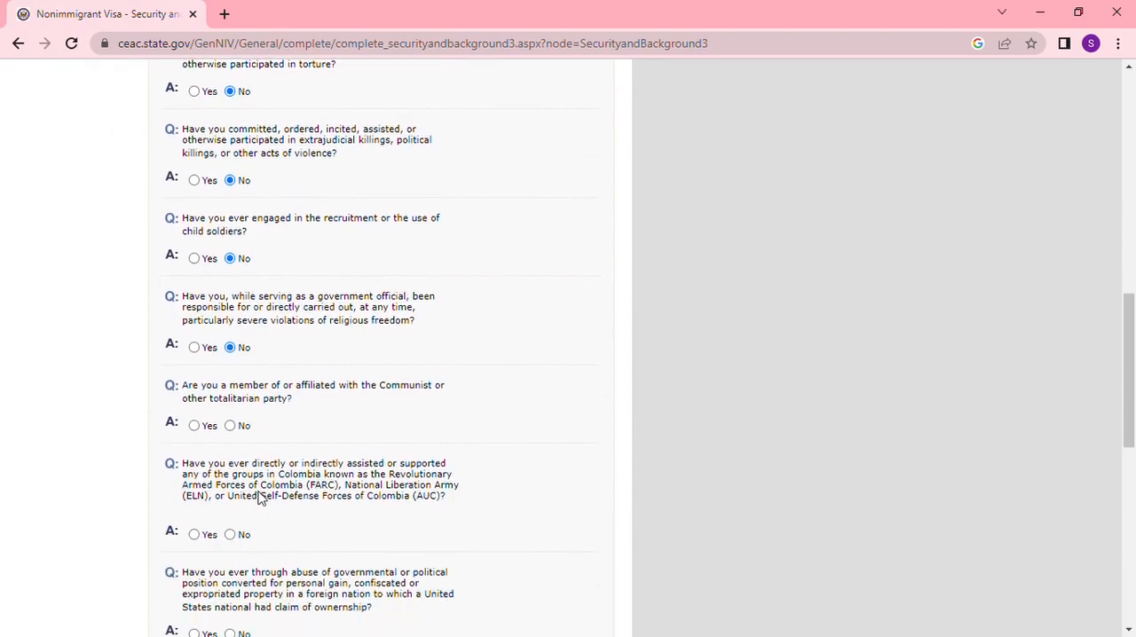
{"action": "left_click", "coordinate": [231, 425]}
{"action": "left_click", "coordinate": [230, 534]}
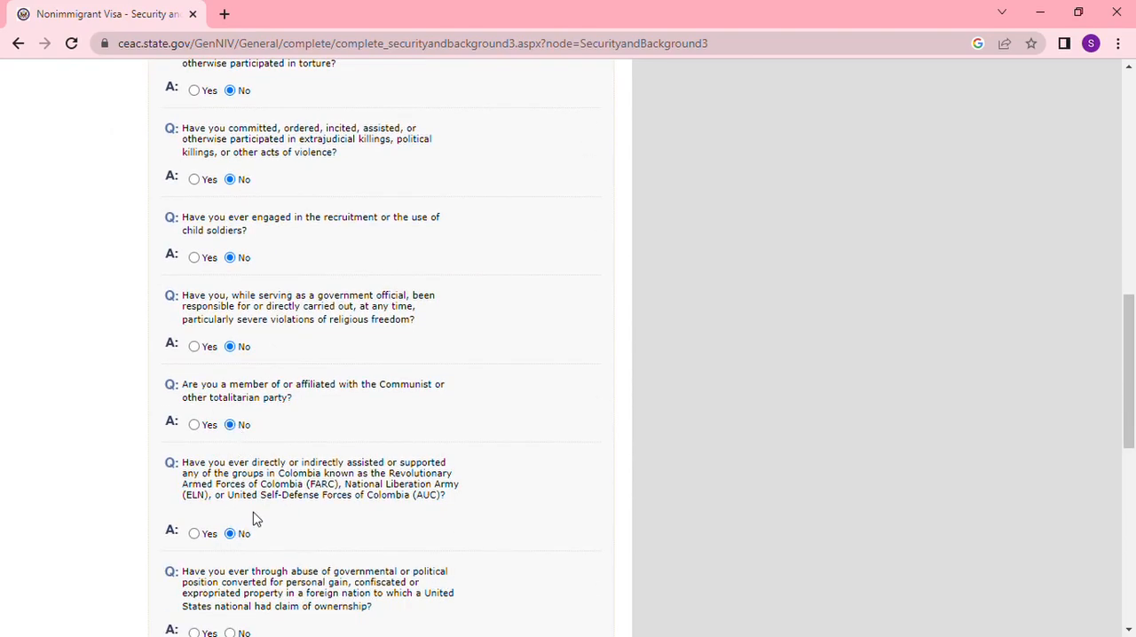
{"action": "scroll", "coordinate": [258, 515], "scroll_direction": "down", "scroll_amount": 2}
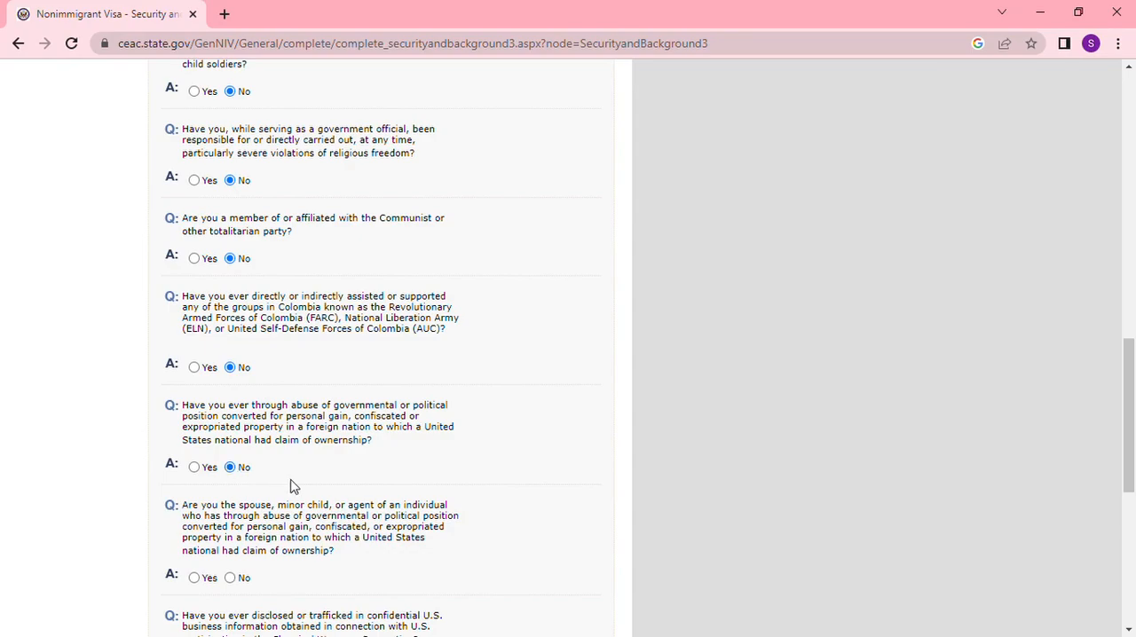
{"action": "scroll", "coordinate": [291, 483], "scroll_direction": "down", "scroll_amount": 2}
{"action": "left_click", "coordinate": [236, 415]}
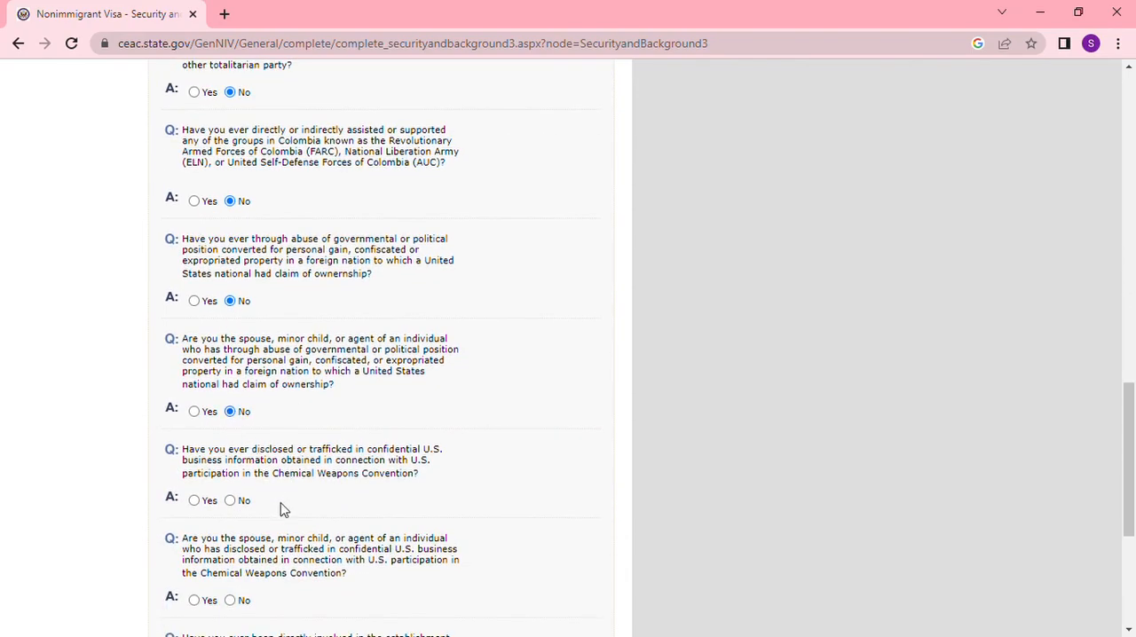
- Answer No to both questions on disclosing confidential U.S. business information connected with the Chemical Weapons Convention
{"action": "left_click", "coordinate": [230, 501]}
{"action": "scroll", "coordinate": [266, 492], "scroll_direction": "down", "scroll_amount": 2}
{"action": "left_click", "coordinate": [231, 434]}
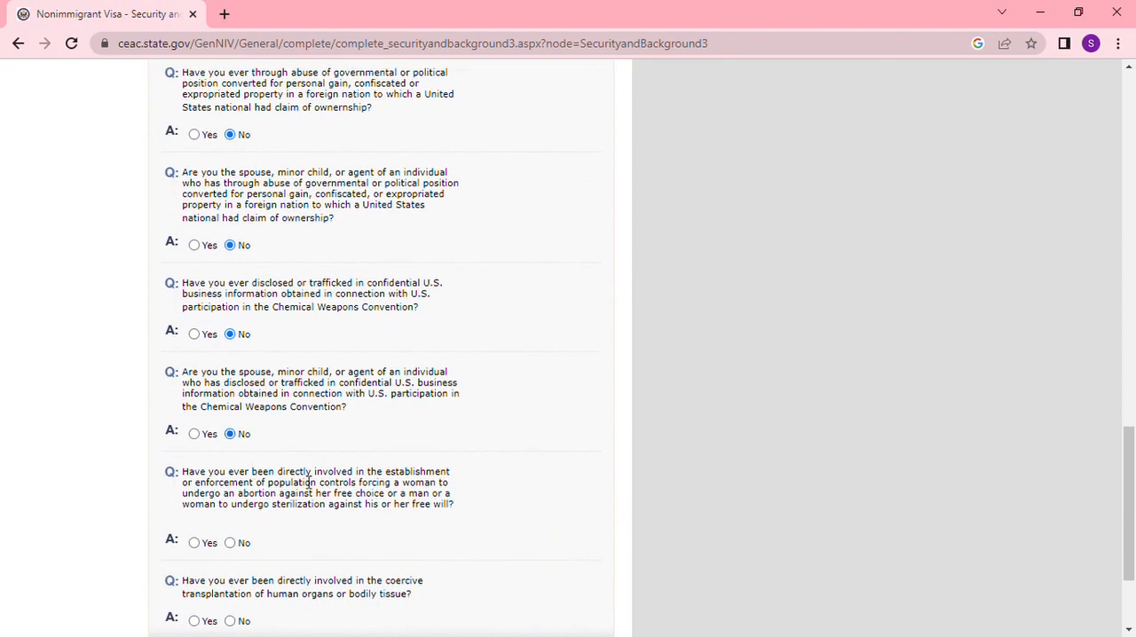
- Answer No to involvement in forced population controls and coercive organ transplantation, and continue to Security/Background Part 4
{"action": "left_click", "coordinate": [231, 543]}
{"action": "scroll", "coordinate": [332, 515], "scroll_direction": "down", "scroll_amount": 1}
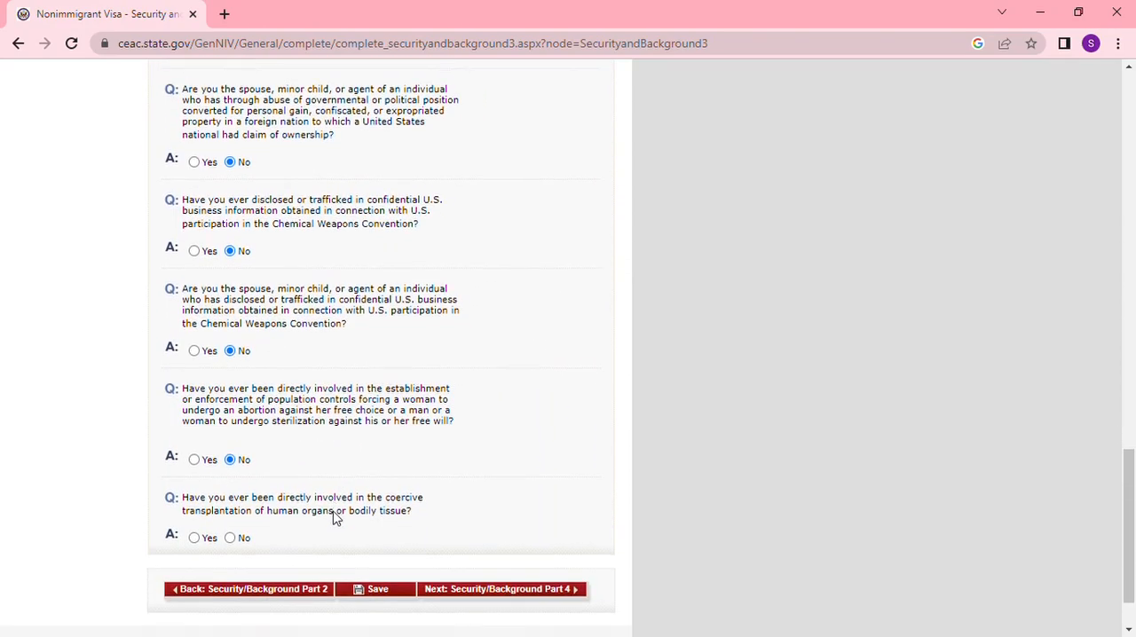
{"action": "left_click", "coordinate": [231, 540]}
{"action": "left_click", "coordinate": [524, 592]}
- Answer No on immigration fraud, INA 274C civil penalty, removal in the last five years, and second removal within 20 years
{"action": "scroll", "coordinate": [330, 423], "scroll_direction": "down", "scroll_amount": 1}
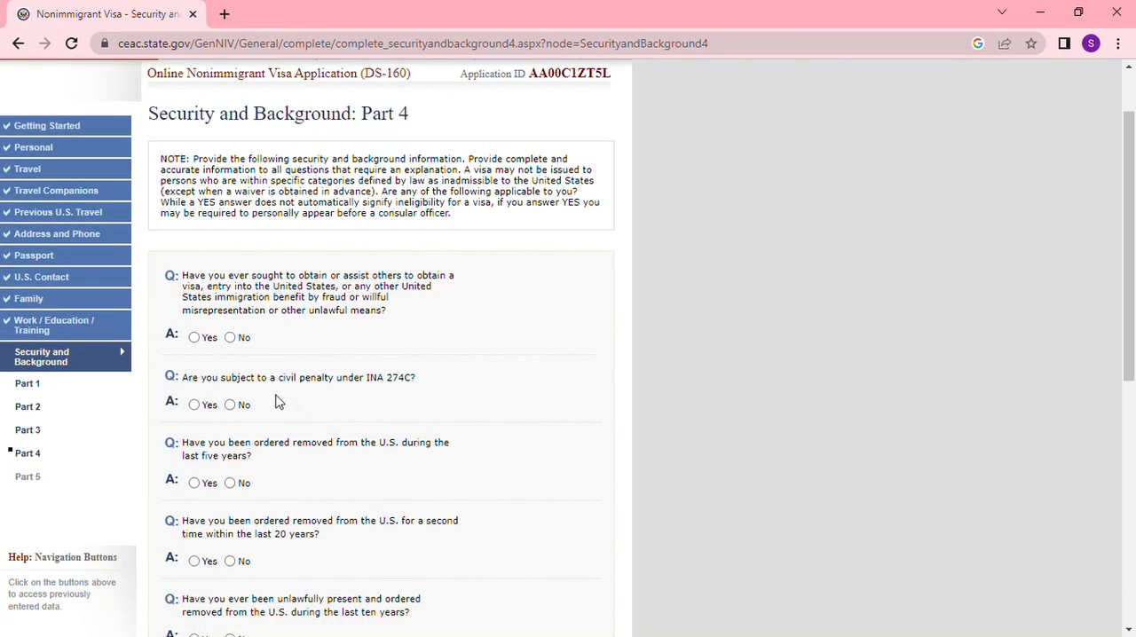
{"action": "left_click", "coordinate": [230, 338]}
{"action": "left_click", "coordinate": [233, 407]}
{"action": "left_click", "coordinate": [231, 485]}
{"action": "left_click", "coordinate": [233, 561]}
- Answer No on aggravated felony with removal, unlawful presence over 180 days or one year, and deportation from any country, and submit the page
{"action": "scroll", "coordinate": [353, 515], "scroll_direction": "down", "scroll_amount": 2}
{"action": "scroll", "coordinate": [352, 515], "scroll_direction": "down", "scroll_amount": 2}
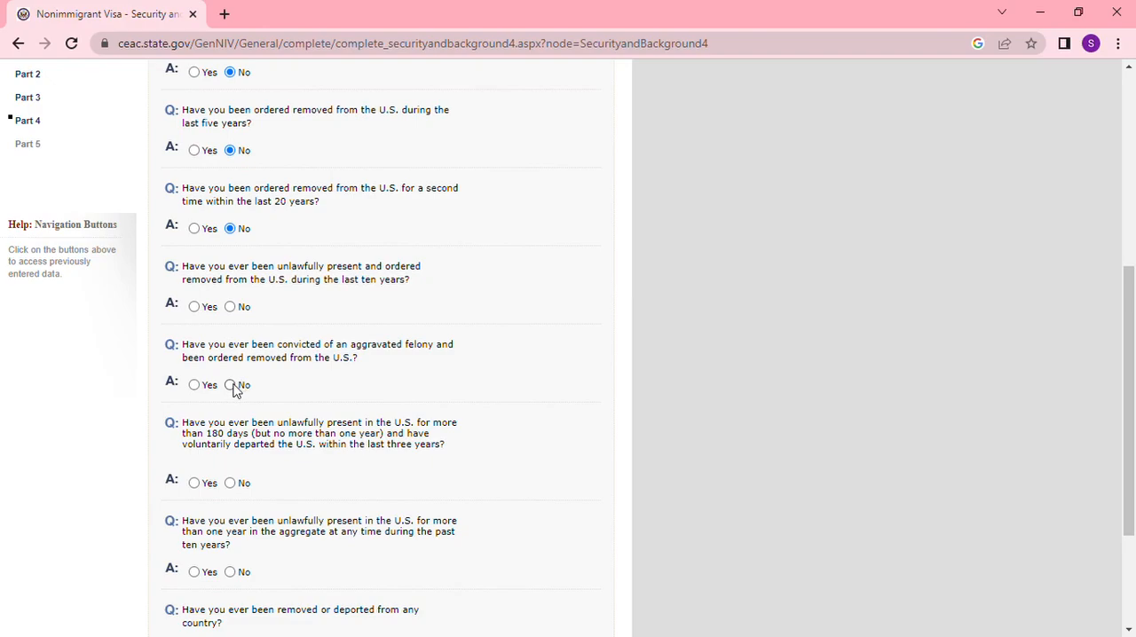
{"action": "left_click", "coordinate": [232, 386]}
{"action": "scroll", "coordinate": [266, 466], "scroll_direction": "down", "scroll_amount": 1}
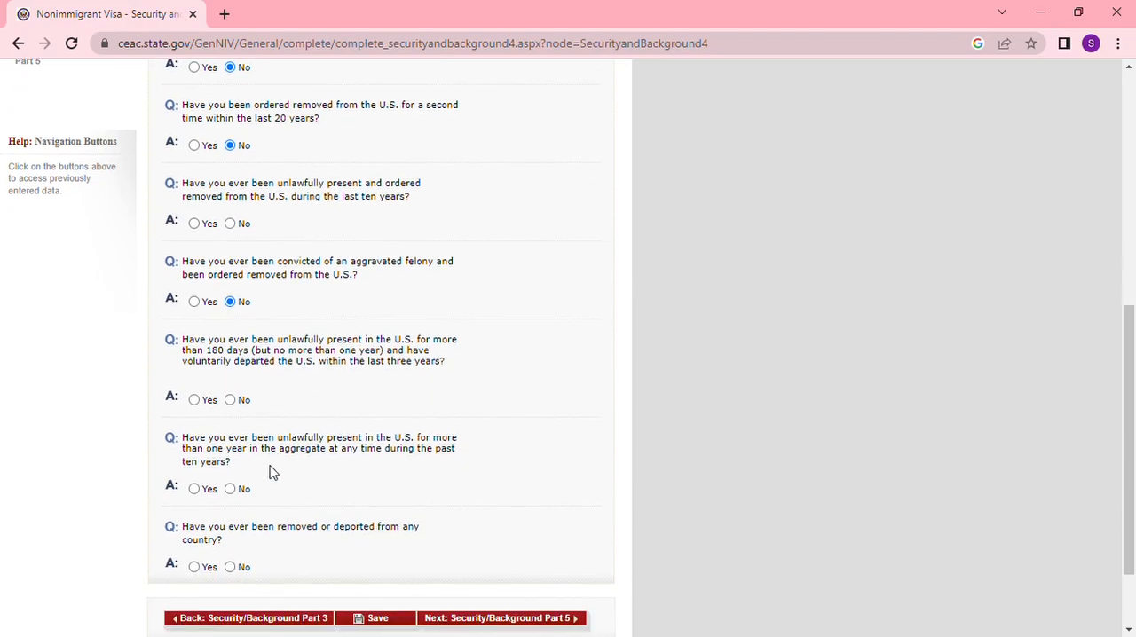
{"action": "left_click", "coordinate": [230, 400]}
{"action": "left_click", "coordinate": [231, 490]}
{"action": "left_click", "coordinate": [230, 568]}
{"action": "scroll", "coordinate": [426, 534], "scroll_direction": "down", "scroll_amount": 2}
{"action": "left_click", "coordinate": [532, 516]}
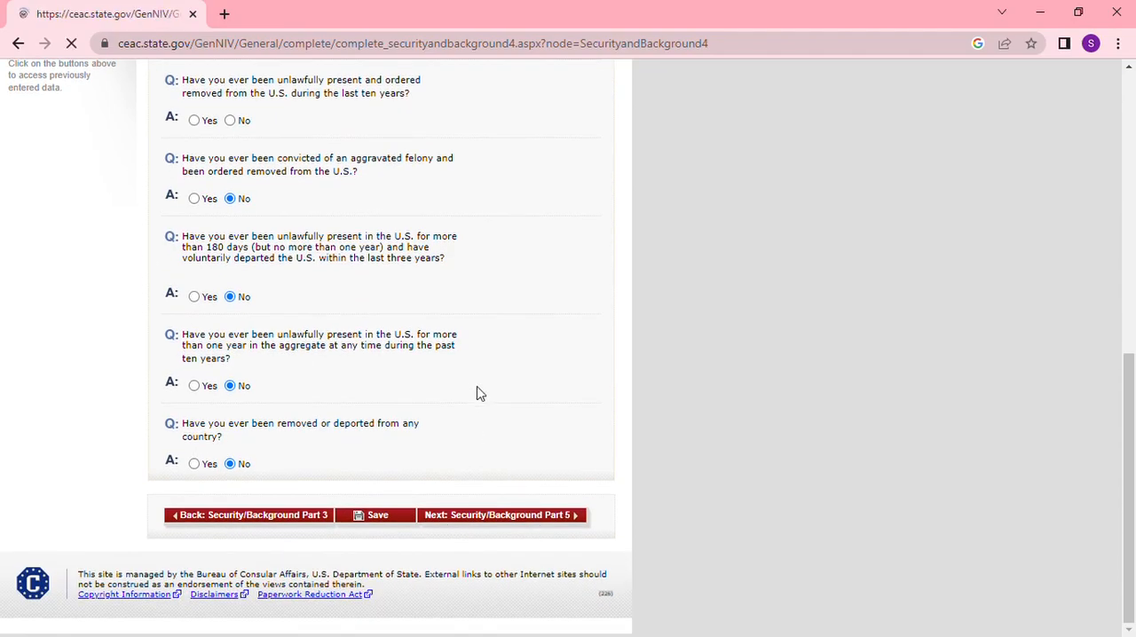
- Answer No to being unlawfully present and ordered removed in the last ten years, and continue to Security/Background Part 5
{"action": "scroll", "coordinate": [426, 420], "scroll_direction": "down", "scroll_amount": 4}
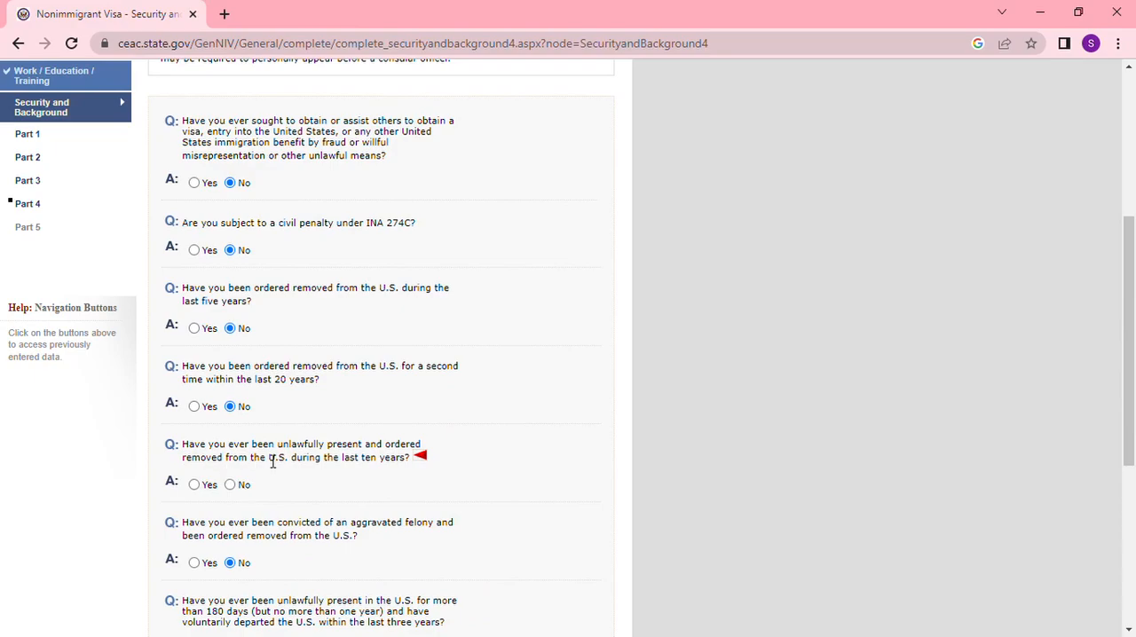
{"action": "left_click", "coordinate": [232, 486]}
{"action": "scroll", "coordinate": [401, 477], "scroll_direction": "down", "scroll_amount": 4}
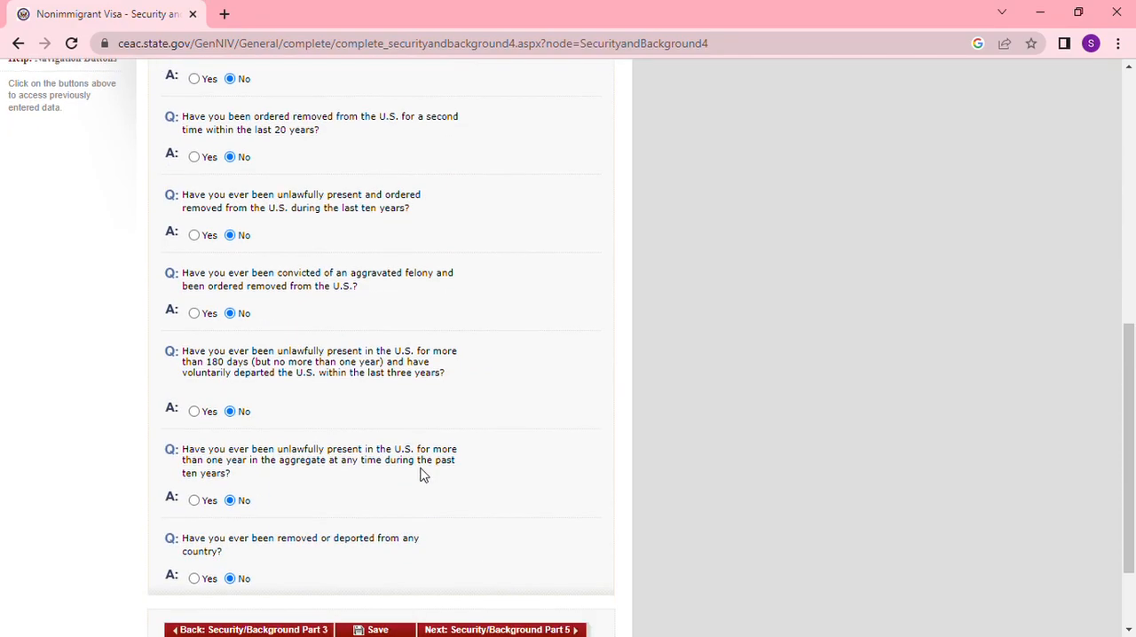
{"action": "left_click", "coordinate": [503, 516]}
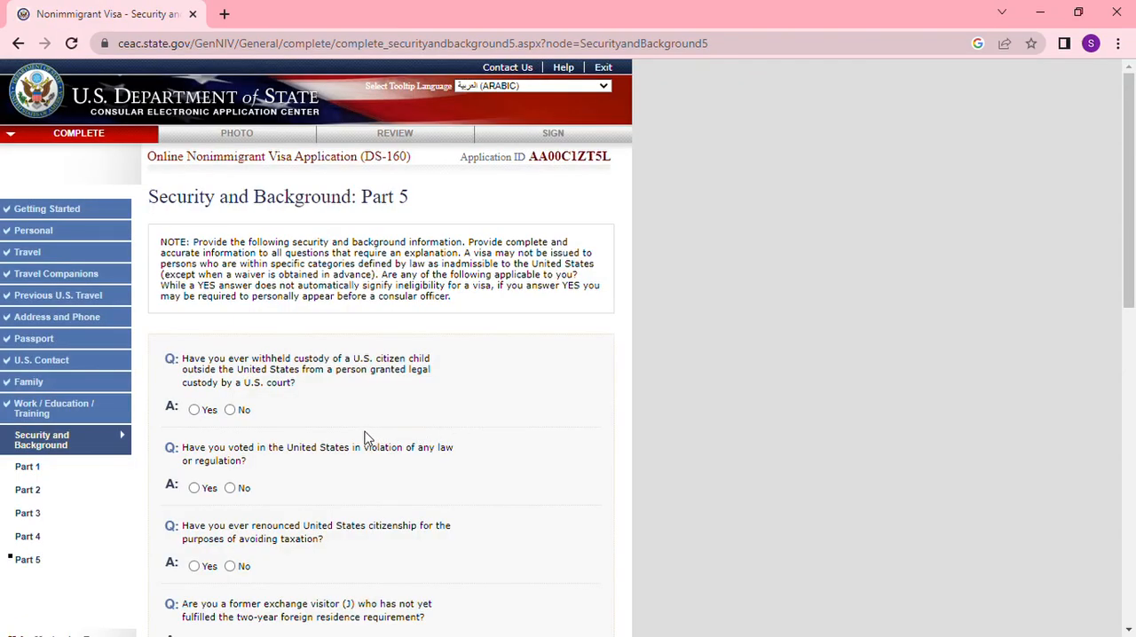
- Answer No on withholding custody of a U.S. citizen child, unlawful voting, and renouncing citizenship to avoid taxation
{"action": "left_click", "coordinate": [235, 413]}
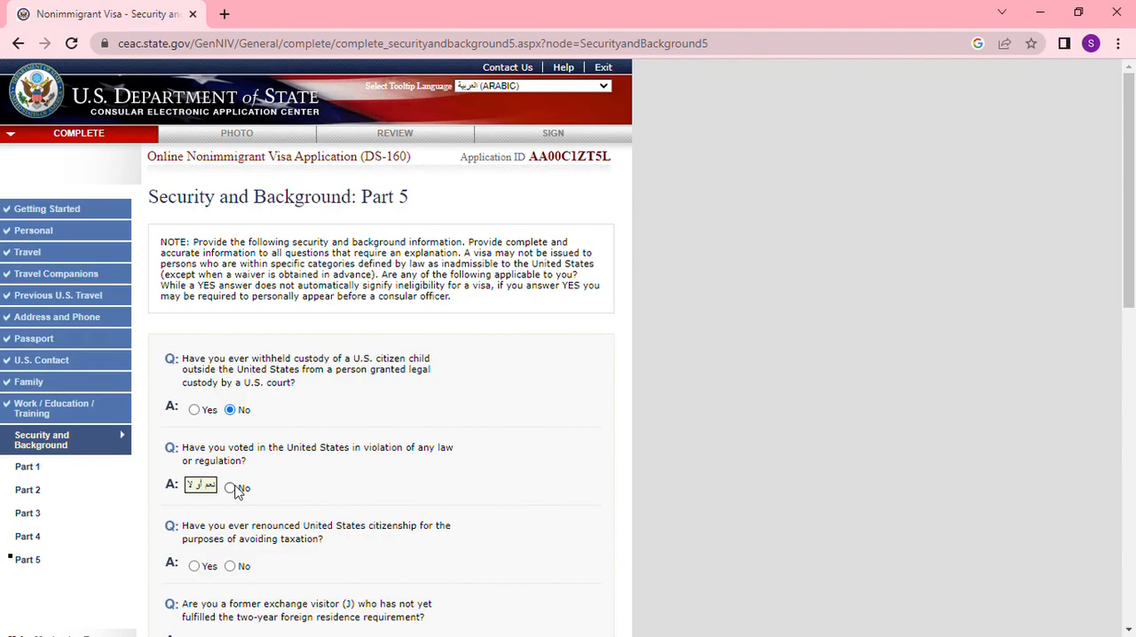
{"action": "left_click", "coordinate": [230, 487]}
{"action": "scroll", "coordinate": [272, 502], "scroll_direction": "down", "scroll_amount": 2}
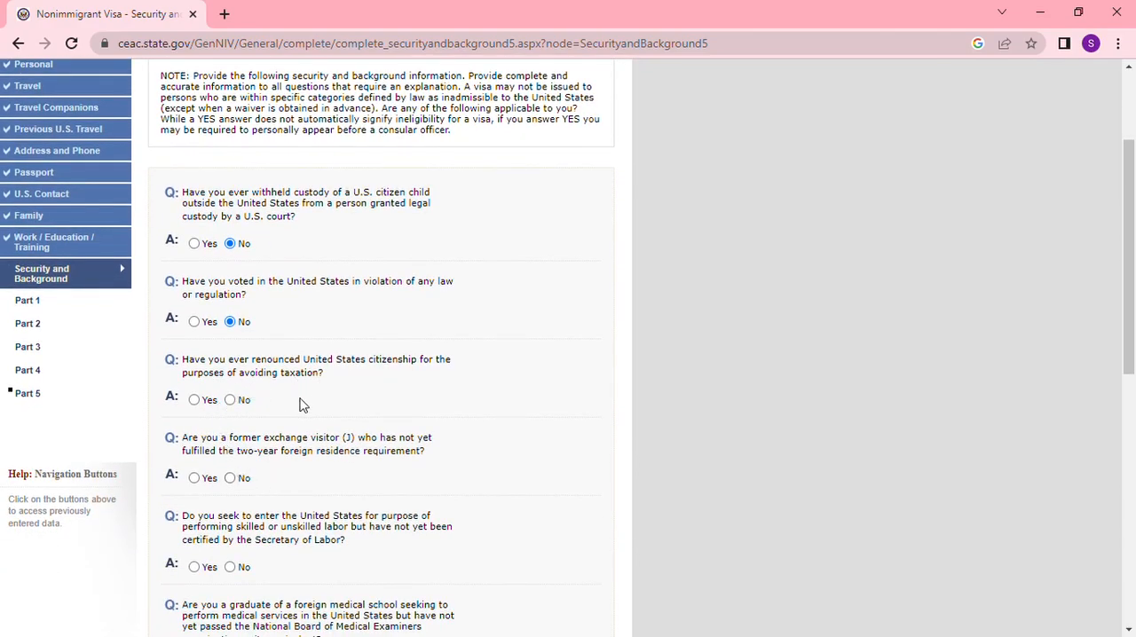
{"action": "left_click", "coordinate": [229, 399]}
- Answer No on being a former J exchange visitor, seeking uncertified labor, and being an unexamined foreign medical school graduate
{"action": "scroll", "coordinate": [356, 432], "scroll_direction": "down", "scroll_amount": 2}
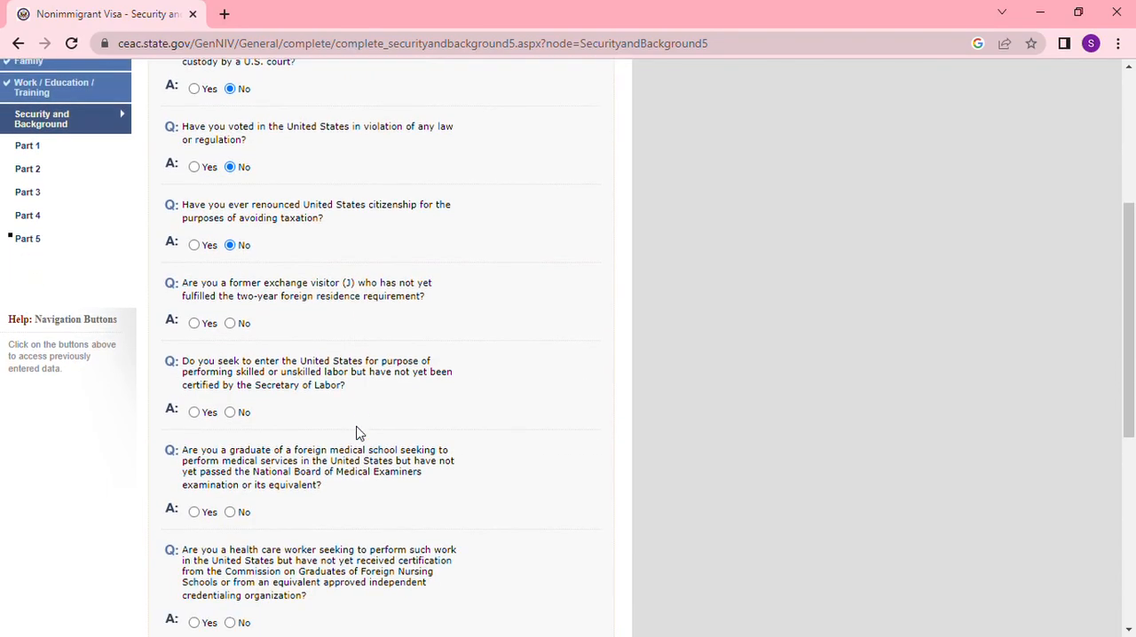
{"action": "left_click", "coordinate": [230, 313]}
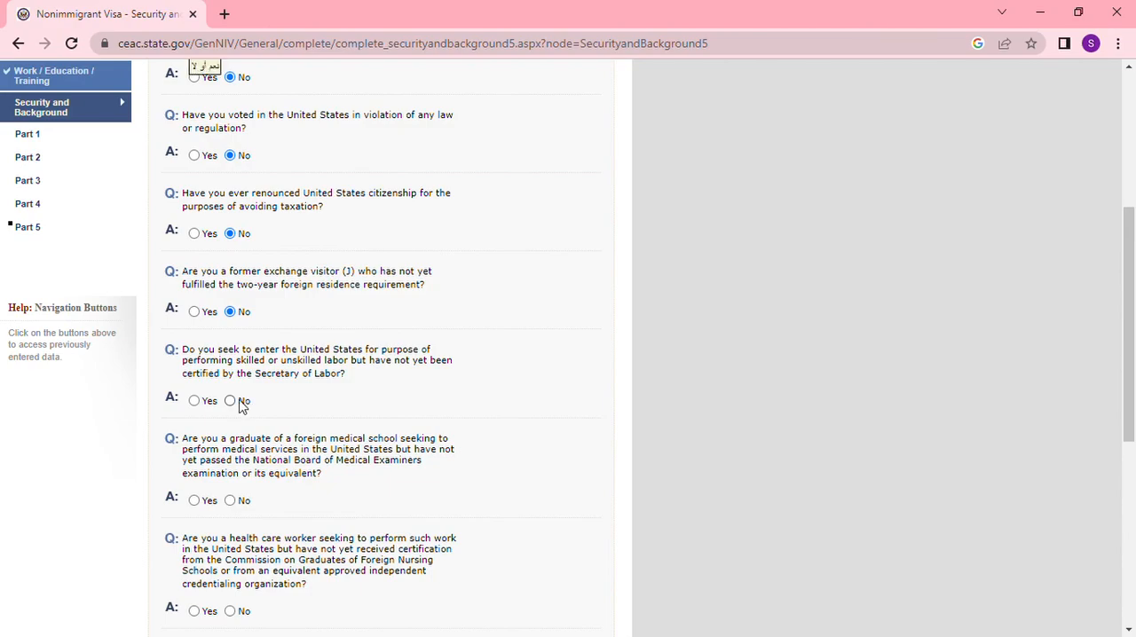
{"action": "left_click", "coordinate": [233, 402]}
{"action": "left_click", "coordinate": [231, 502]}
- Answer No on being an uncertified health care worker, permanent ineligibility for U.S. citizenship, and leaving to evade wartime military service
{"action": "scroll", "coordinate": [444, 479], "scroll_direction": "down", "scroll_amount": 2}
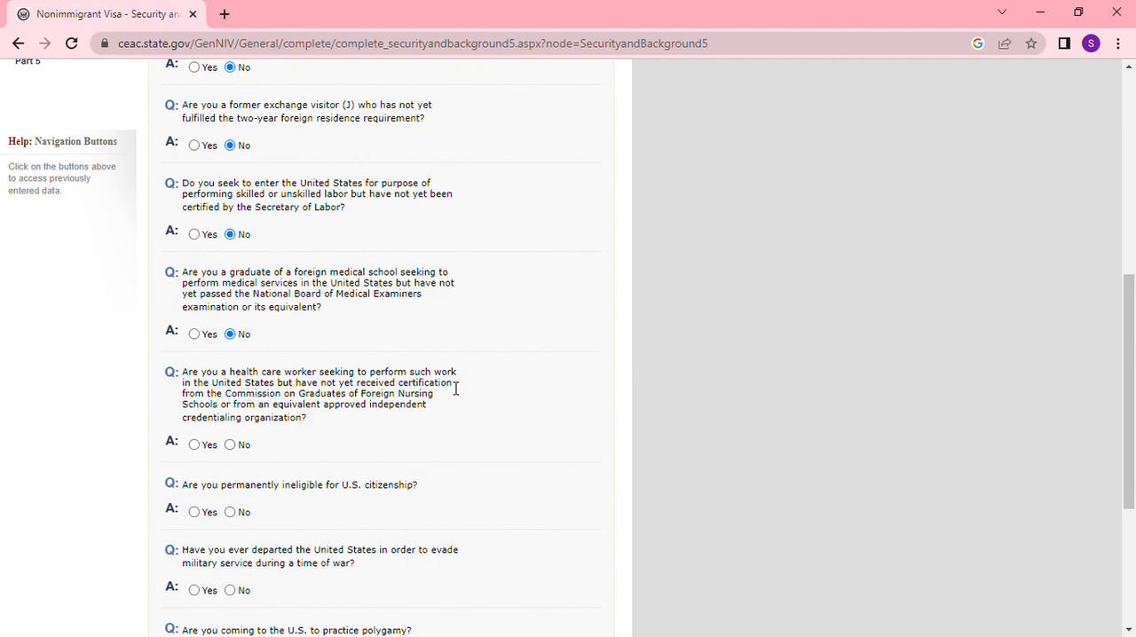
{"action": "scroll", "coordinate": [296, 475], "scroll_direction": "down", "scroll_amount": 1}
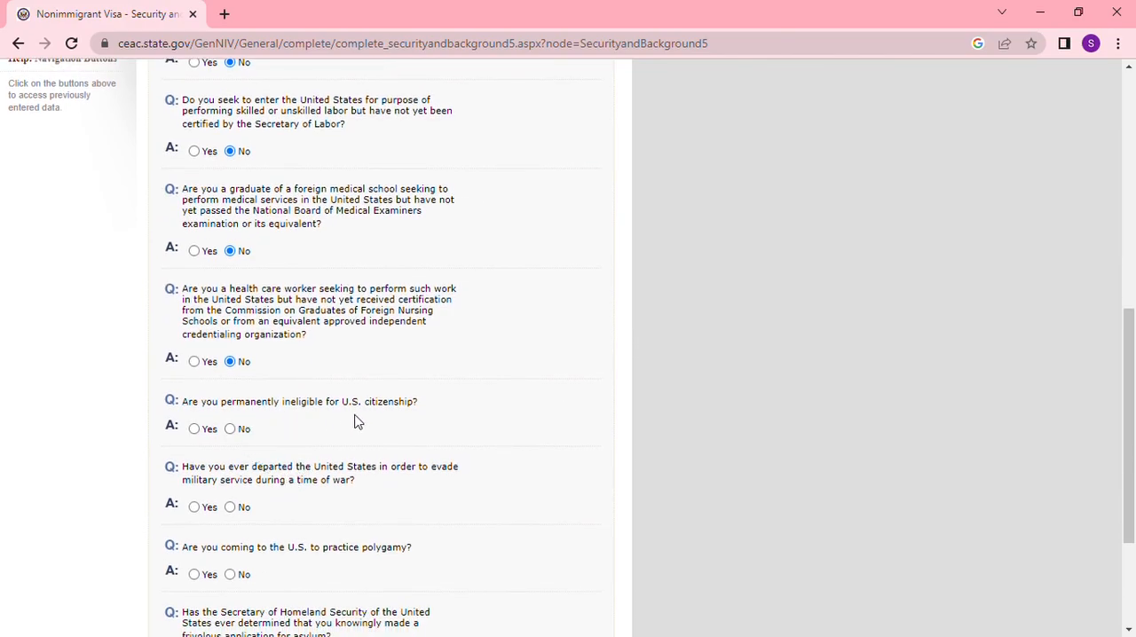
{"action": "left_click", "coordinate": [230, 430]}
{"action": "left_click", "coordinate": [230, 508]}
- Answer No to the polygamy and frivolous asylum application questions, and continue to the photo upload page
{"action": "scroll", "coordinate": [355, 489], "scroll_direction": "down", "scroll_amount": 3}
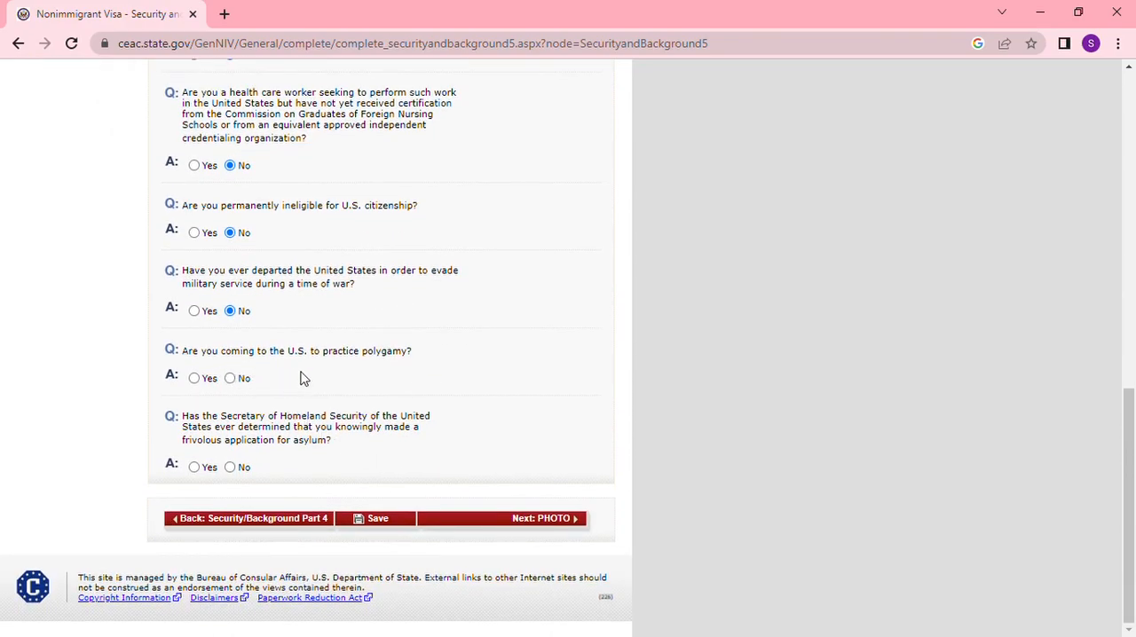
{"action": "left_click", "coordinate": [230, 379]}
{"action": "left_click", "coordinate": [231, 467]}
{"action": "left_click", "coordinate": [547, 518]}
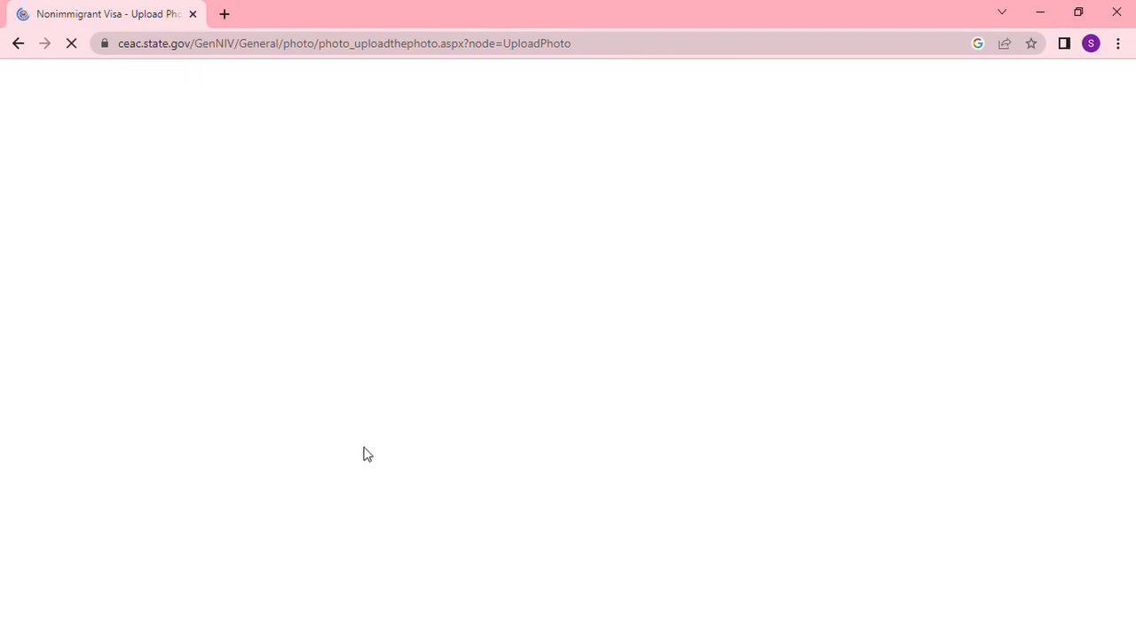
{"action": "scroll", "coordinate": [368, 448], "scroll_direction": "down", "scroll_amount": 3}
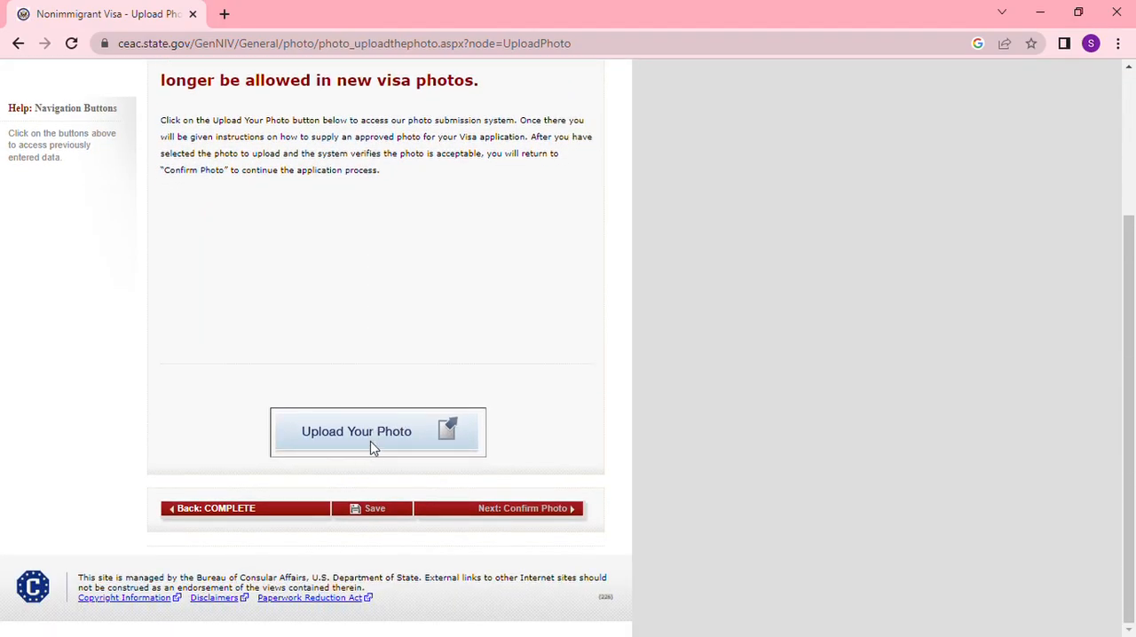
- Open the photo submission system, choose the applicant's JPEG photo file, and upload it for the quality check
{"action": "left_click", "coordinate": [371, 441]}
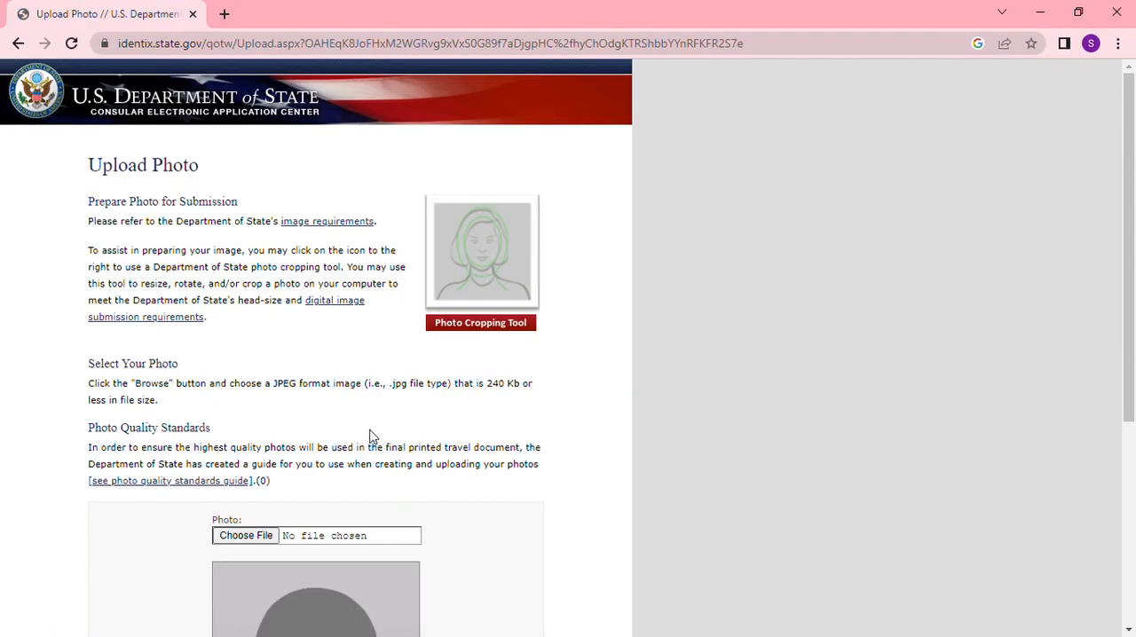
{"action": "left_click", "coordinate": [248, 547]}
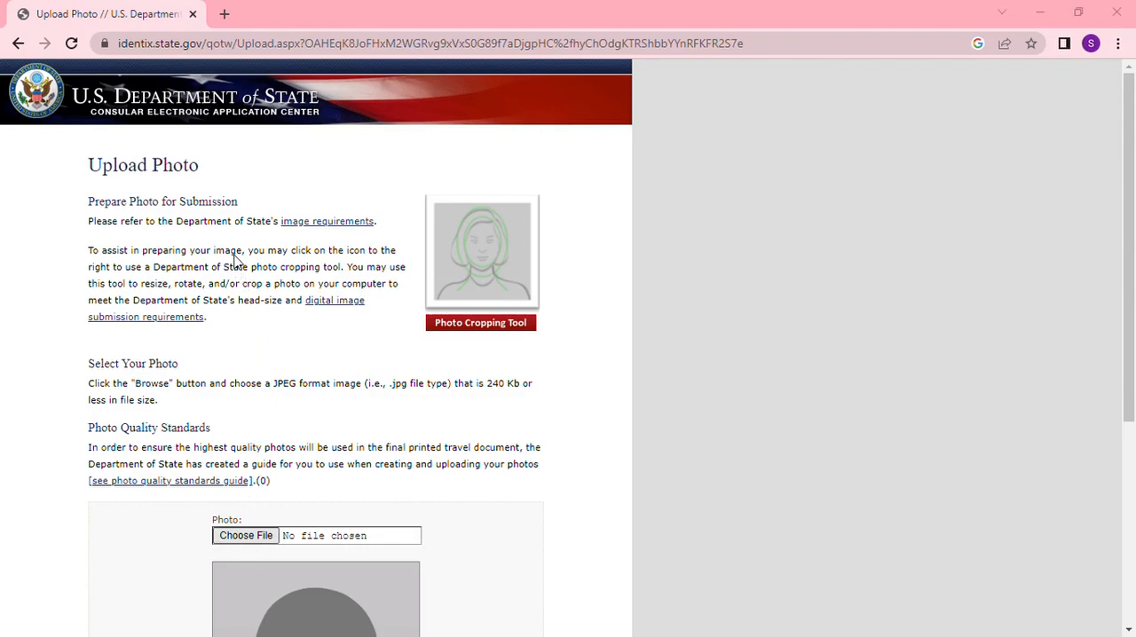
{"action": "double_click", "coordinate": [359, 246]}
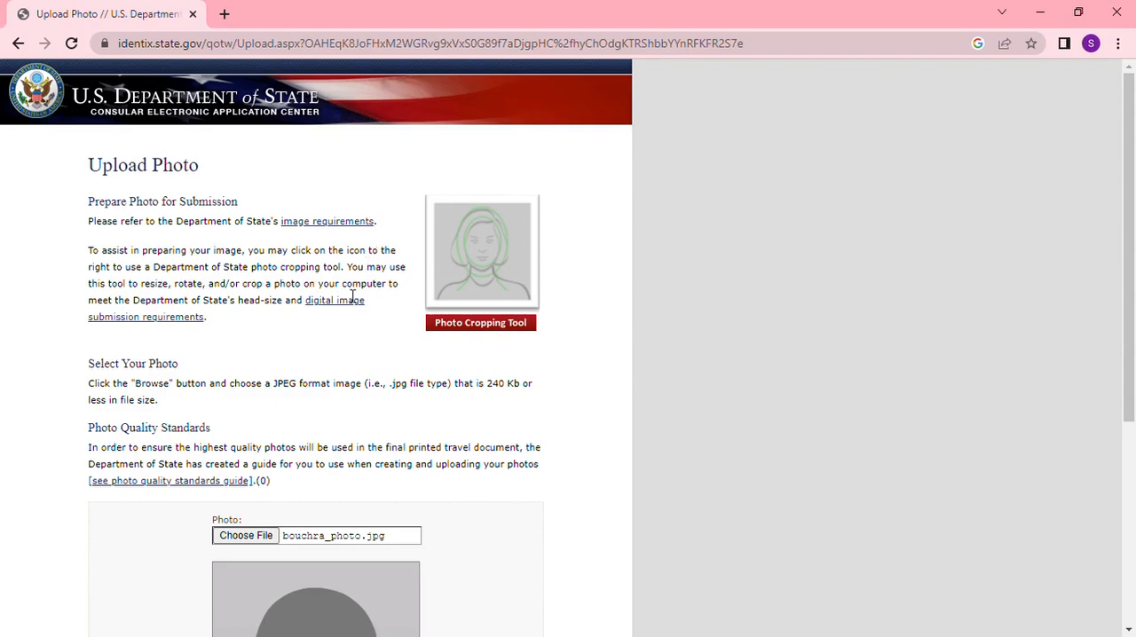
{"action": "scroll", "coordinate": [410, 449], "scroll_direction": "down", "scroll_amount": 1}
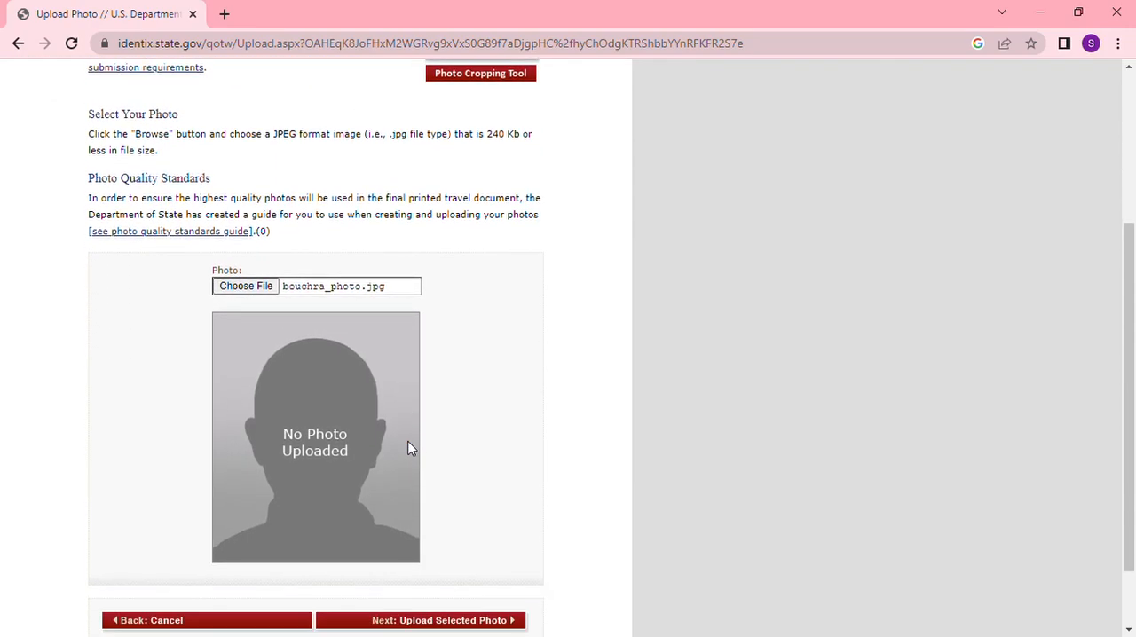
{"action": "scroll", "coordinate": [408, 449], "scroll_direction": "down", "scroll_amount": 1}
{"action": "left_click", "coordinate": [436, 535]}
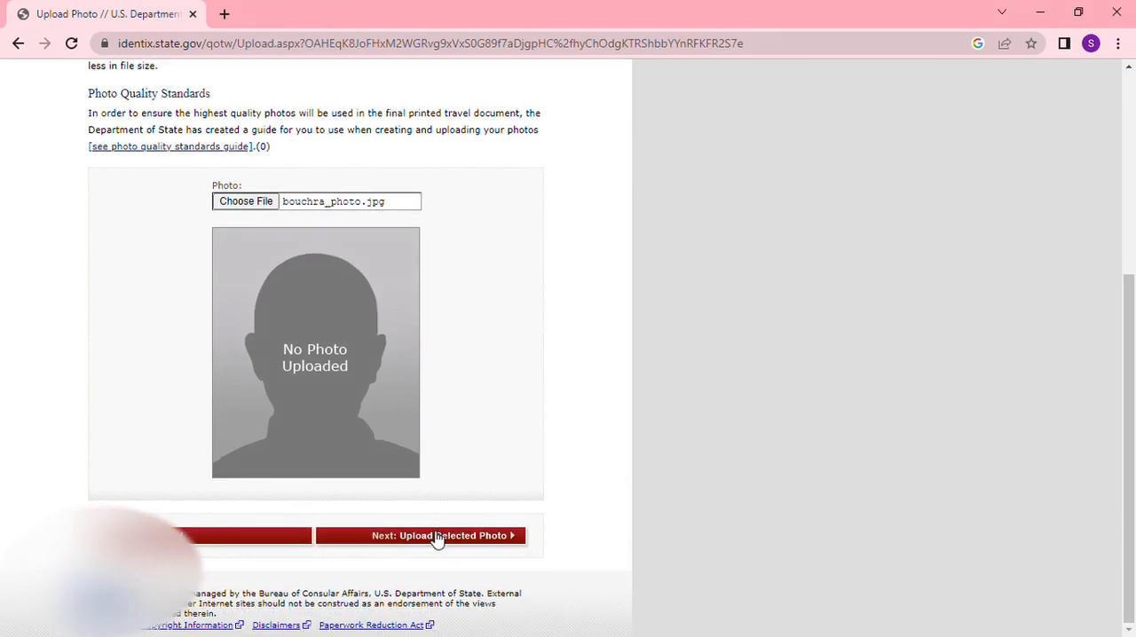
- Read through the photo quality standards result and continue the application without a photo
{"action": "scroll", "coordinate": [465, 467], "scroll_direction": "down", "scroll_amount": 2}
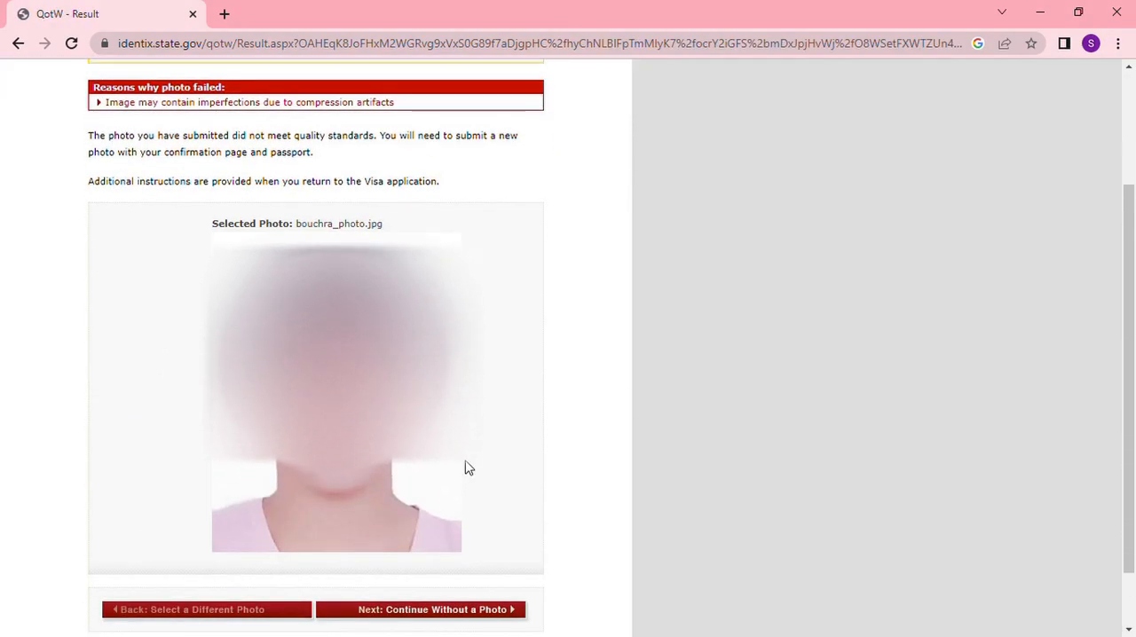
{"action": "scroll", "coordinate": [469, 470], "scroll_direction": "up", "scroll_amount": 2}
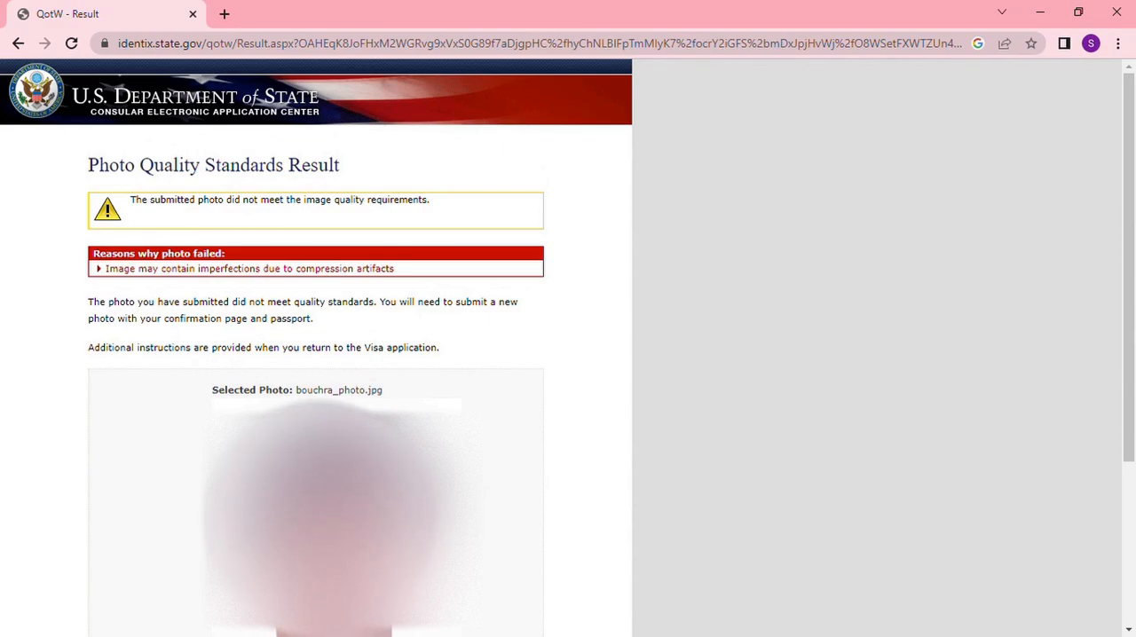
{"action": "scroll", "coordinate": [469, 468], "scroll_direction": "down", "scroll_amount": 3}
{"action": "left_click", "coordinate": [472, 543]}
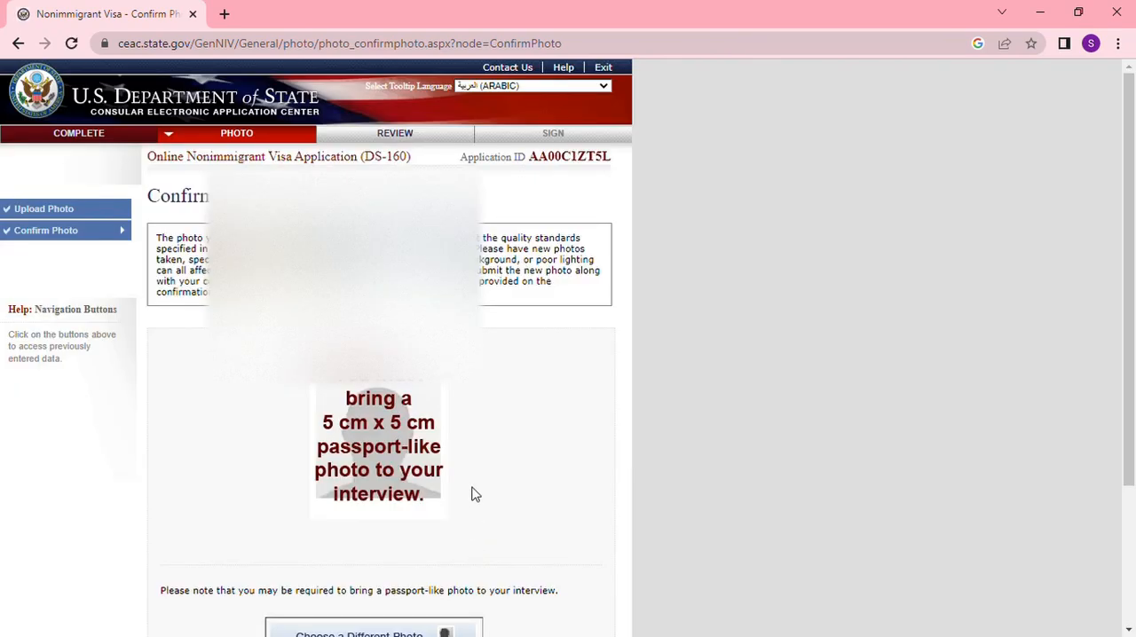
- Read the photo confirmation page and continue to the application review without choosing a different photo
{"action": "scroll", "coordinate": [471, 494], "scroll_direction": "down", "scroll_amount": 2}
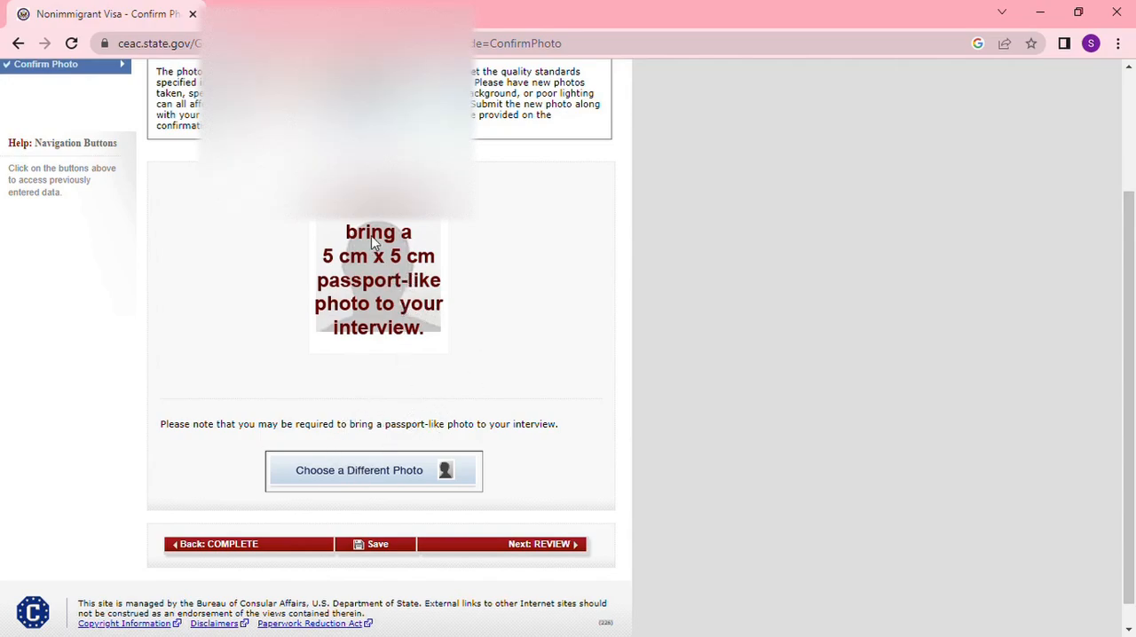
{"action": "scroll", "coordinate": [540, 396], "scroll_direction": "up", "scroll_amount": 1}
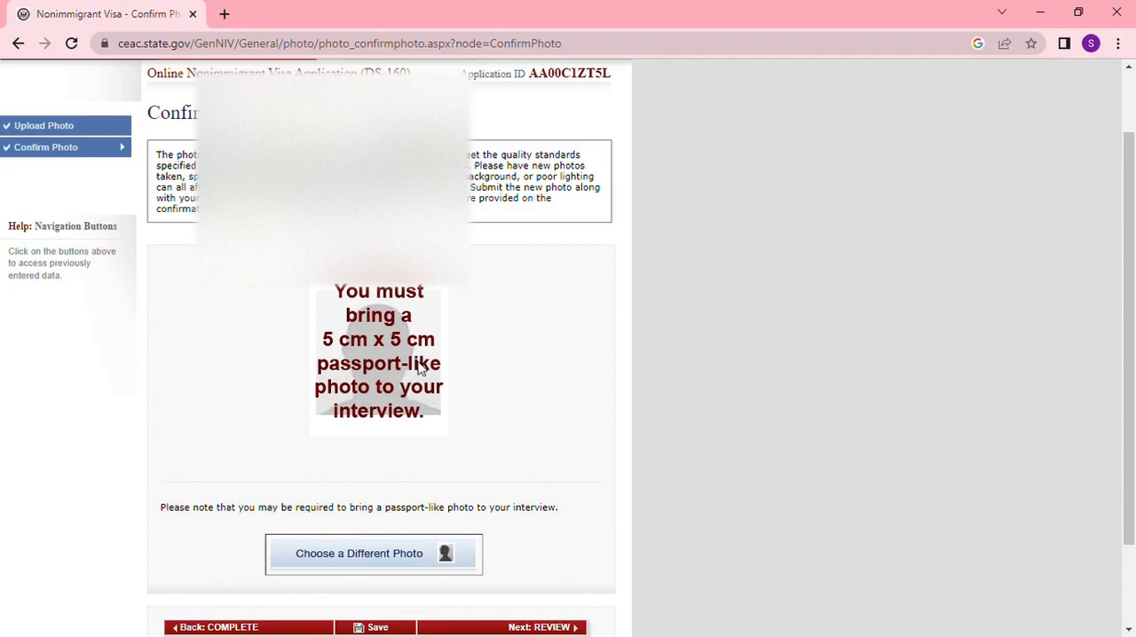
{"action": "scroll", "coordinate": [562, 404], "scroll_direction": "down", "scroll_amount": 2}
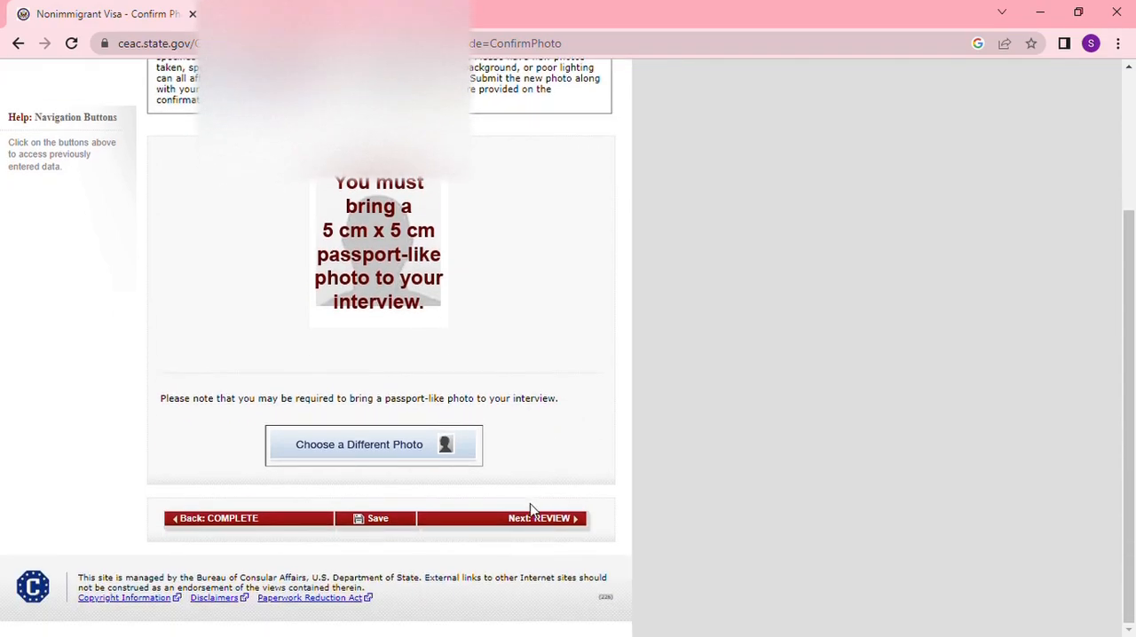
{"action": "left_click", "coordinate": [545, 522]}
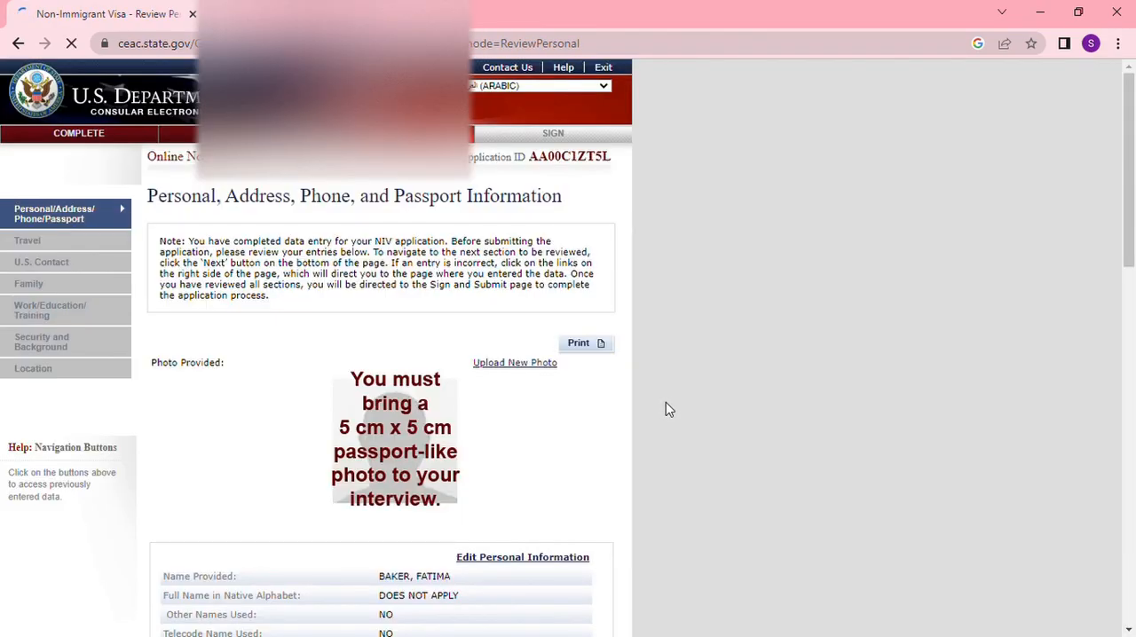
- Review the personal, address, phone, and passport information, and continue to the travel review
{"action": "scroll", "coordinate": [608, 415], "scroll_direction": "down", "scroll_amount": 5}
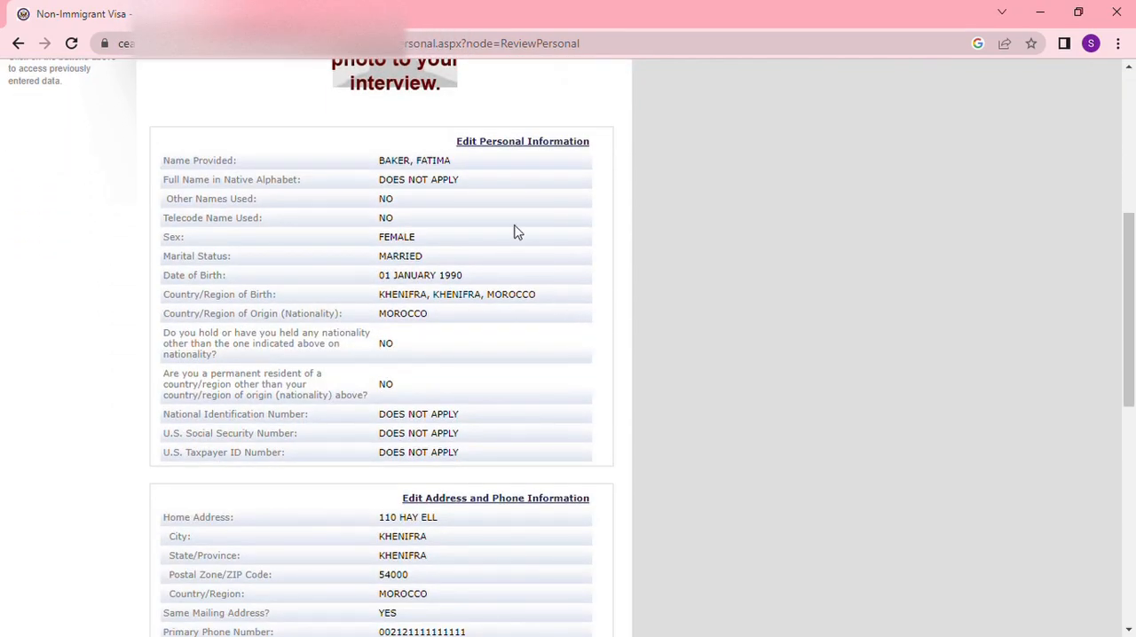
{"action": "scroll", "coordinate": [503, 287], "scroll_direction": "down", "scroll_amount": 2}
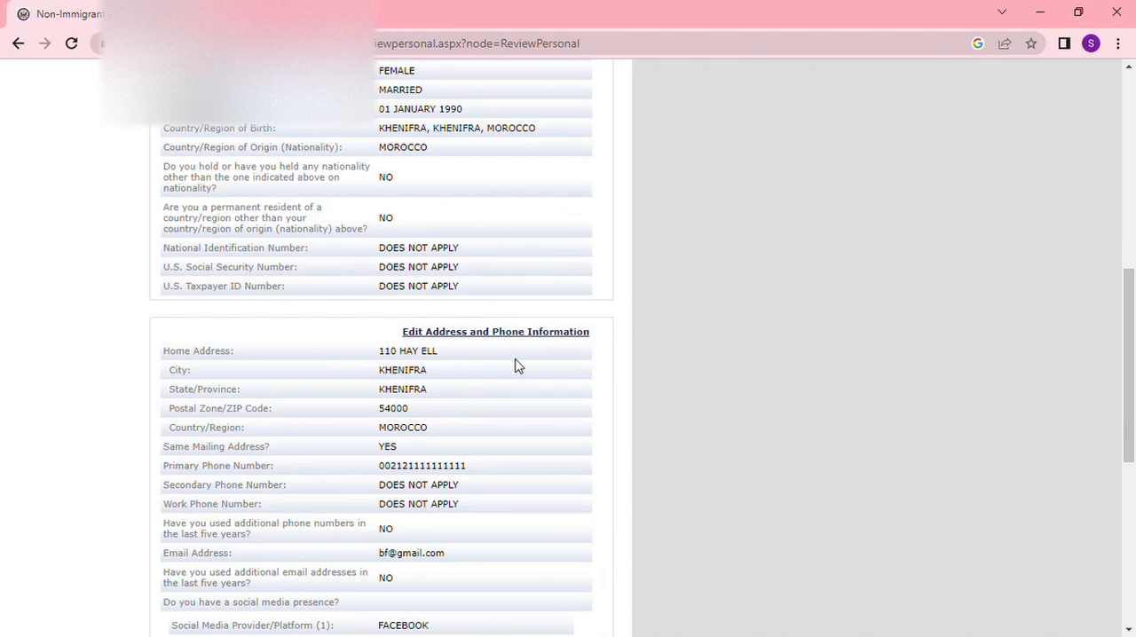
{"action": "scroll", "coordinate": [587, 418], "scroll_direction": "down", "scroll_amount": 5}
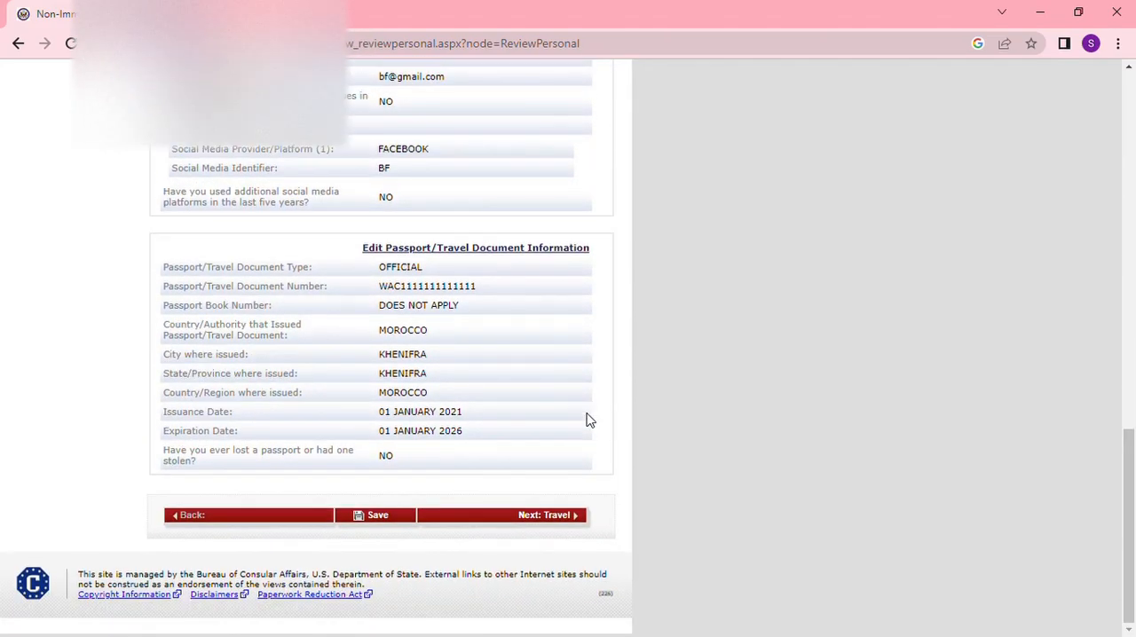
{"action": "left_click", "coordinate": [545, 519]}
- Review the travel and U.S. contact information, and continue to the family review
{"action": "scroll", "coordinate": [577, 468], "scroll_direction": "down", "scroll_amount": 3}
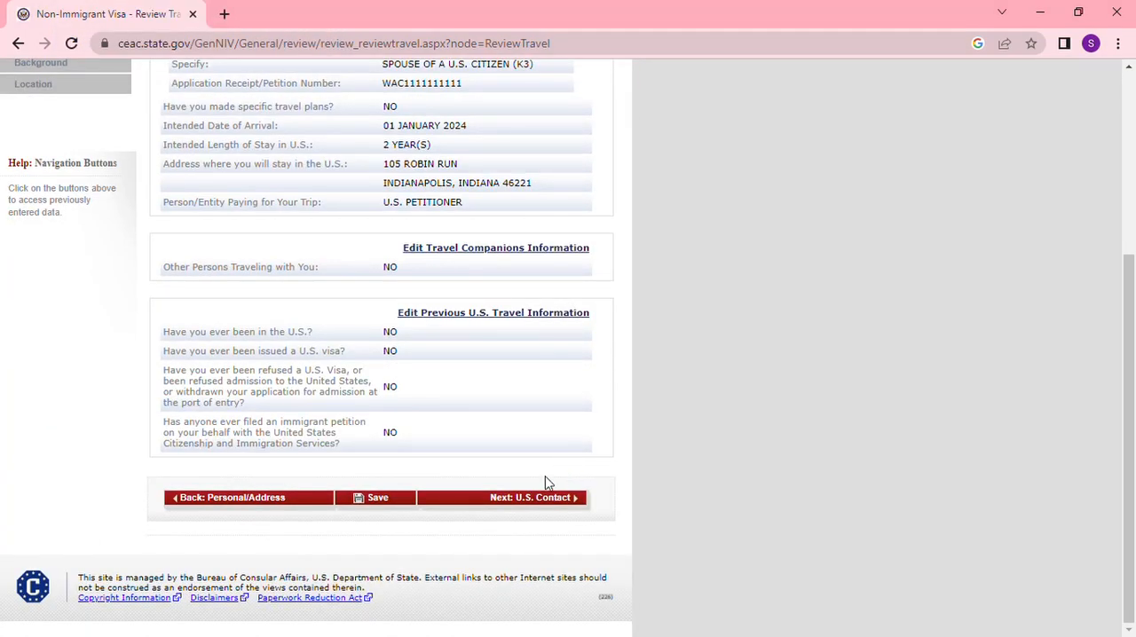
{"action": "left_click", "coordinate": [539, 500]}
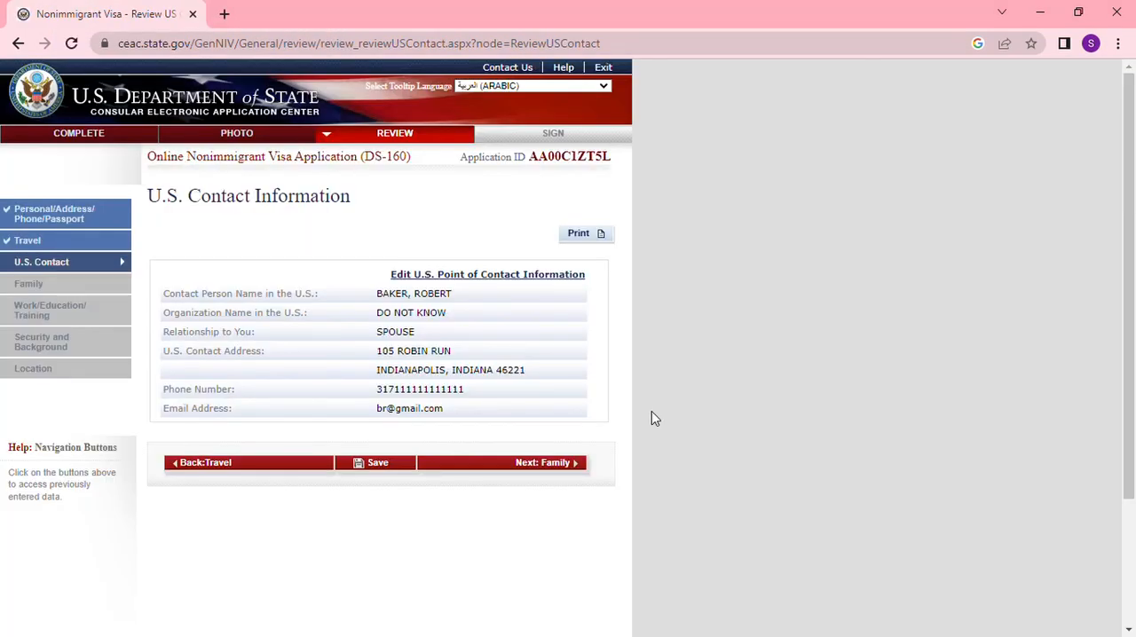
{"action": "left_click", "coordinate": [550, 474]}
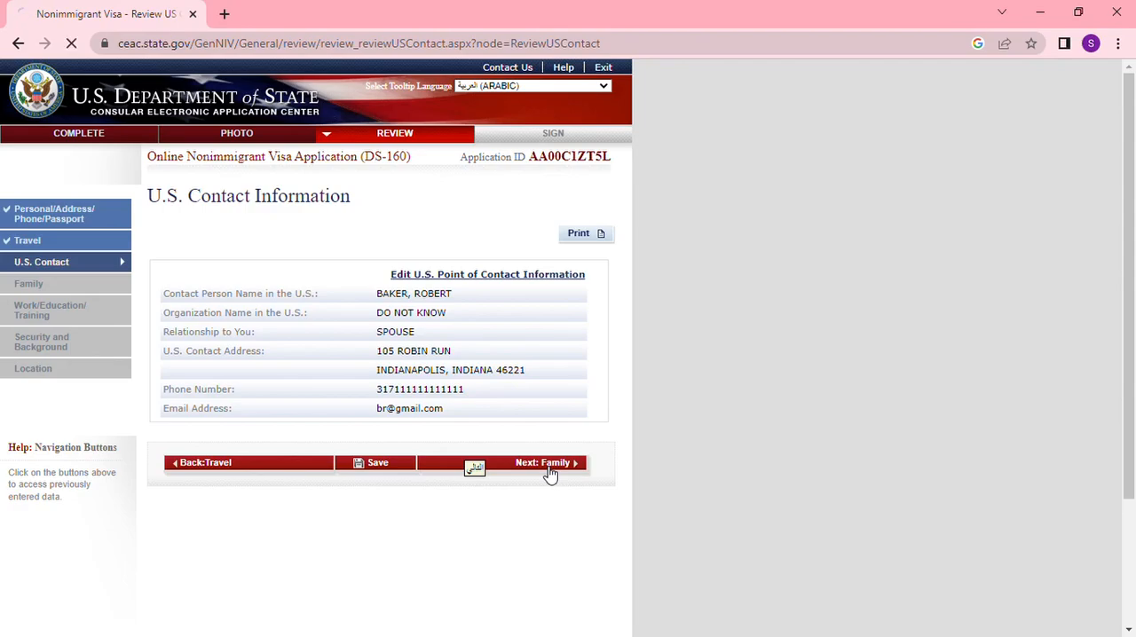
- Review the family and work/education/training information, and continue to the security and background review
{"action": "scroll", "coordinate": [550, 474], "scroll_direction": "down", "scroll_amount": 10}
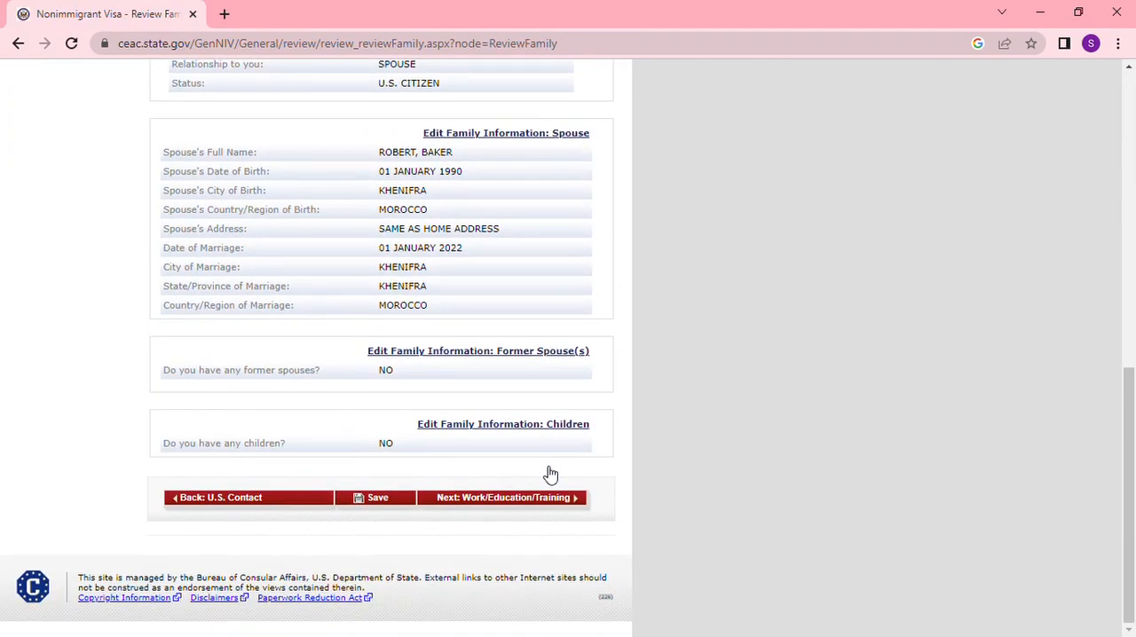
{"action": "left_click", "coordinate": [540, 499]}
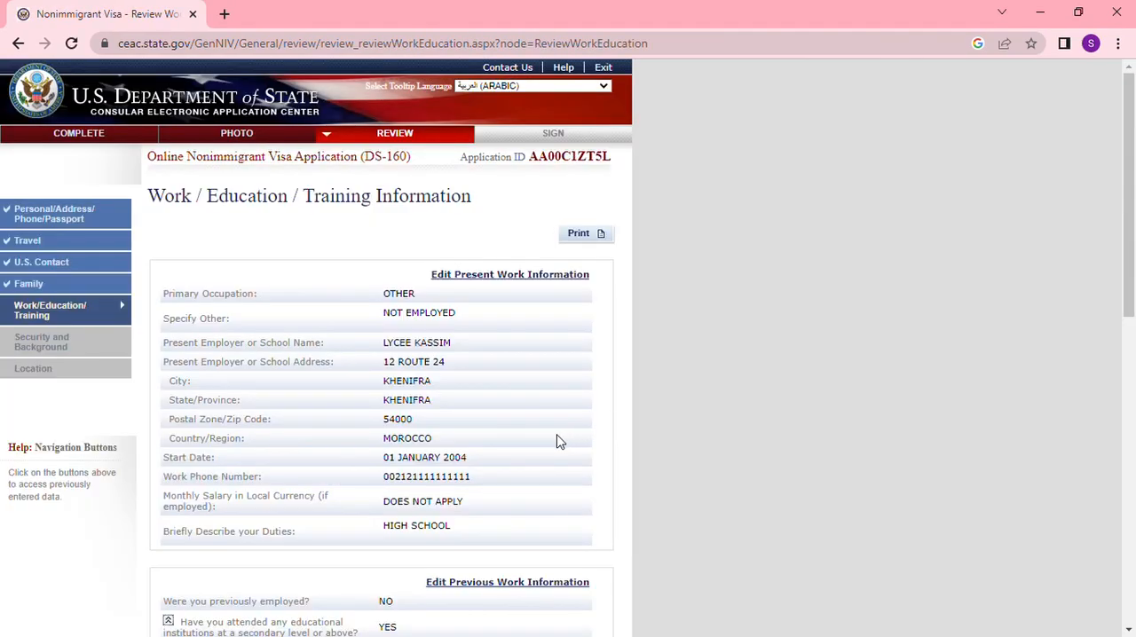
{"action": "scroll", "coordinate": [557, 439], "scroll_direction": "down", "scroll_amount": 9}
{"action": "left_click", "coordinate": [508, 499]}
- Review all parts of the security and background answers, and continue to the location review
{"action": "scroll", "coordinate": [567, 427], "scroll_direction": "down", "scroll_amount": 4}
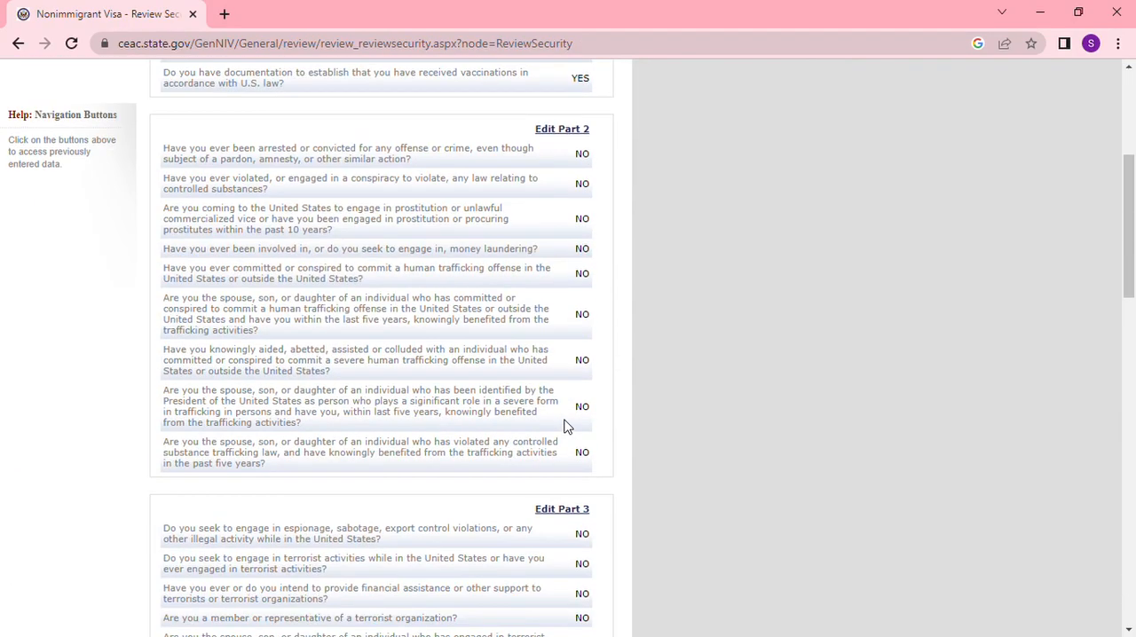
{"action": "scroll", "coordinate": [567, 427], "scroll_direction": "down", "scroll_amount": 15}
{"action": "left_click", "coordinate": [543, 497]}
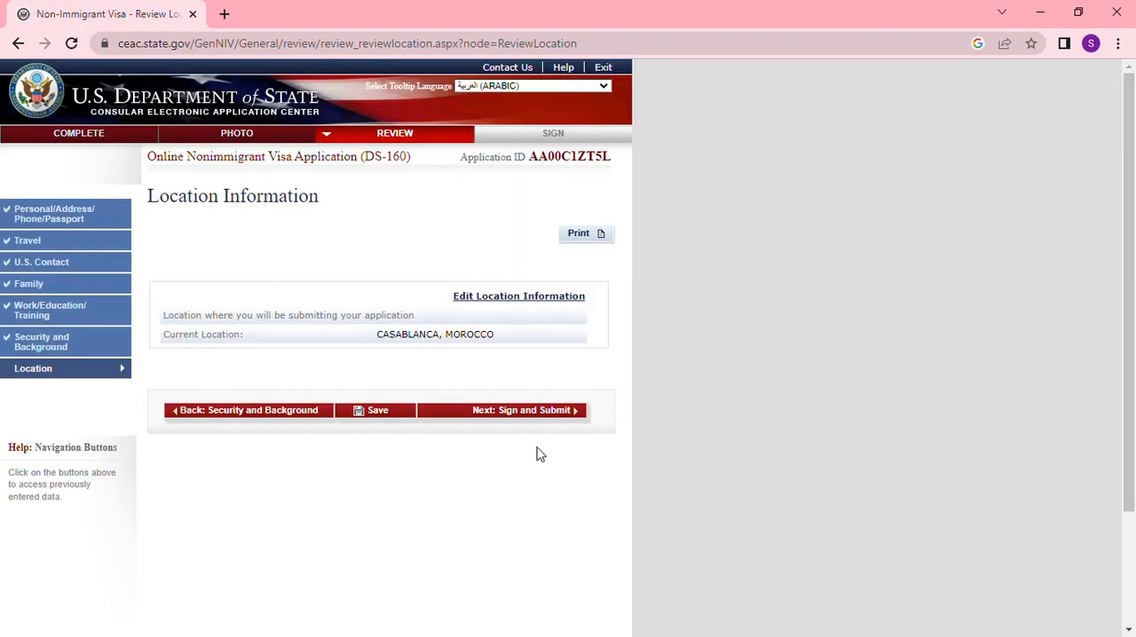
- Review the location where the application is submitted, and continue to the Sign and Submit page
{"action": "scroll", "coordinate": [543, 495], "scroll_direction": "down", "scroll_amount": 1}
{"action": "scroll", "coordinate": [542, 487], "scroll_direction": "up", "scroll_amount": 1}
{"action": "left_click", "coordinate": [526, 414]}
- Examine the signing page's IMBRA pamphlet certification, preparer question, passport number and code fields, and submission option
{"action": "scroll", "coordinate": [486, 414], "scroll_direction": "down", "scroll_amount": 13}
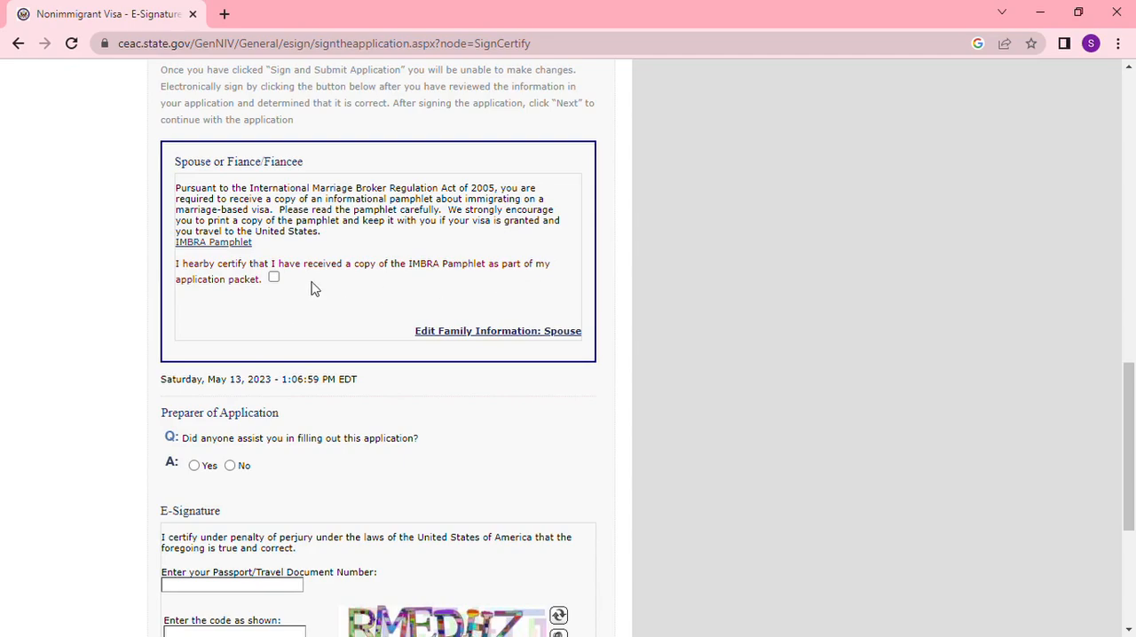
{"action": "scroll", "coordinate": [276, 415], "scroll_direction": "down", "scroll_amount": 1}
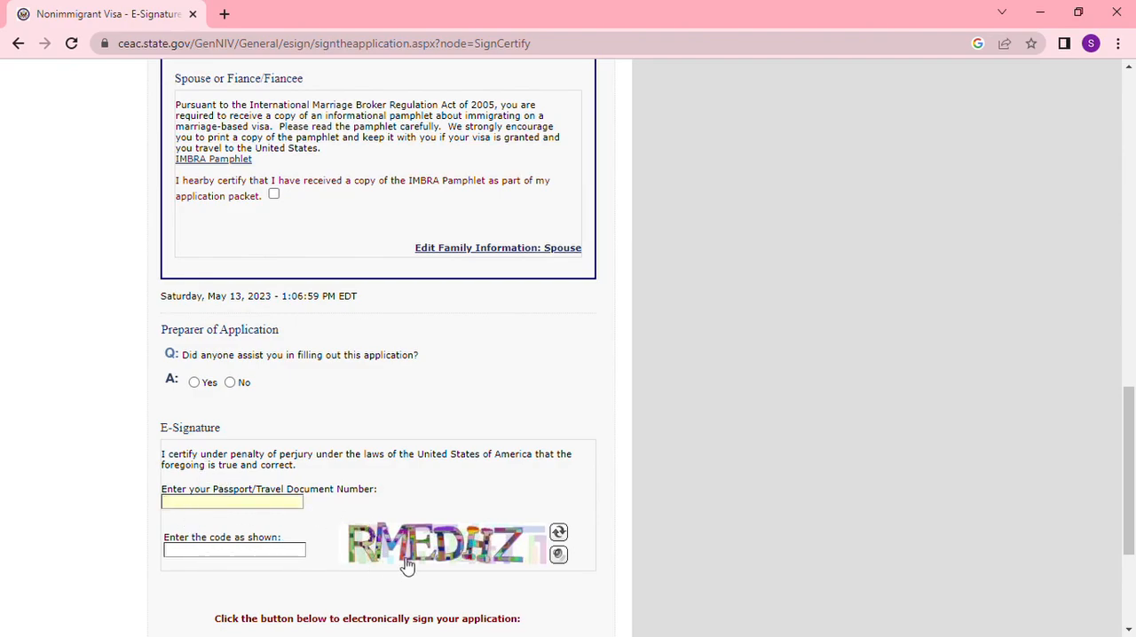
{"action": "scroll", "coordinate": [426, 559], "scroll_direction": "down", "scroll_amount": 5}
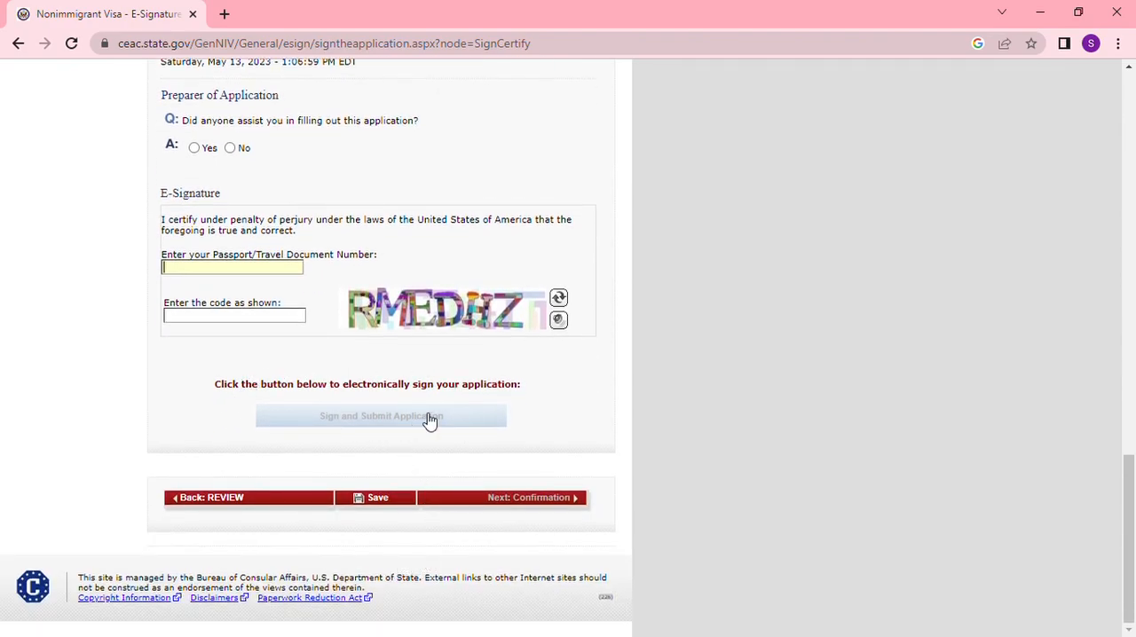
{"action": "left_click", "coordinate": [190, 271]}
{"action": "scroll", "coordinate": [259, 222], "scroll_direction": "up", "scroll_amount": 2}
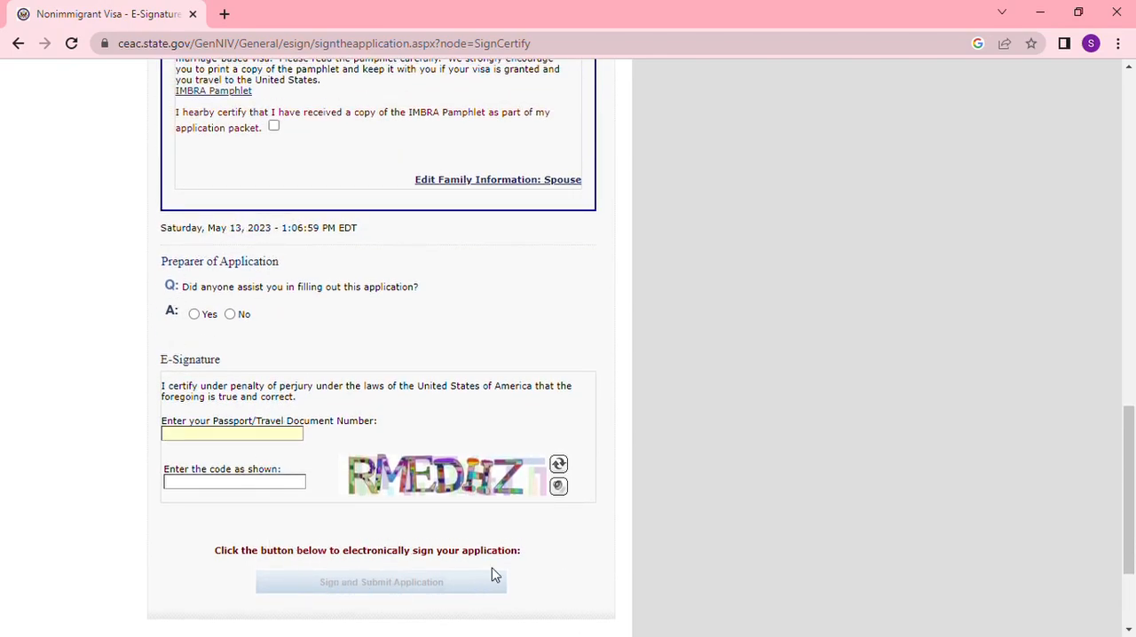
{"action": "scroll", "coordinate": [651, 461], "scroll_direction": "up", "scroll_amount": 9}
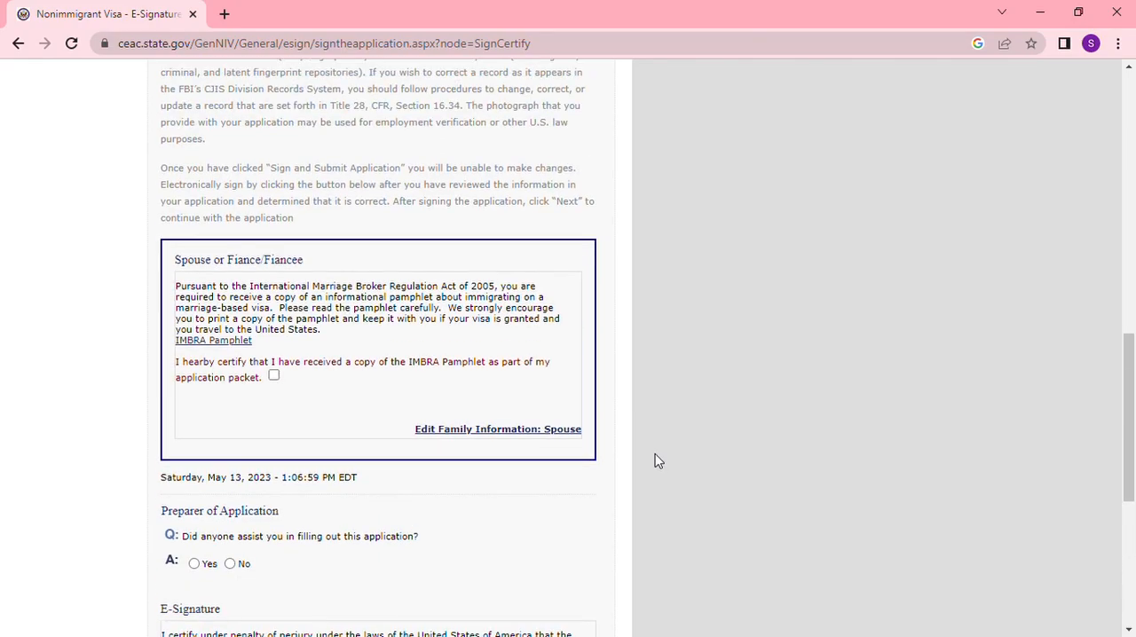